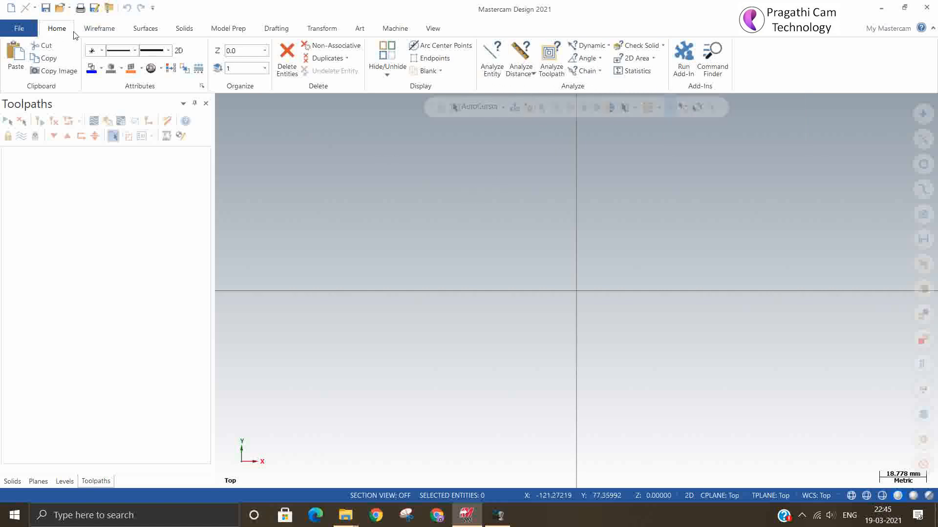
- Draw a two-endpoint line about 94 mm long above the origin, sloping upward at about 2.6 degrees
click(91, 29)
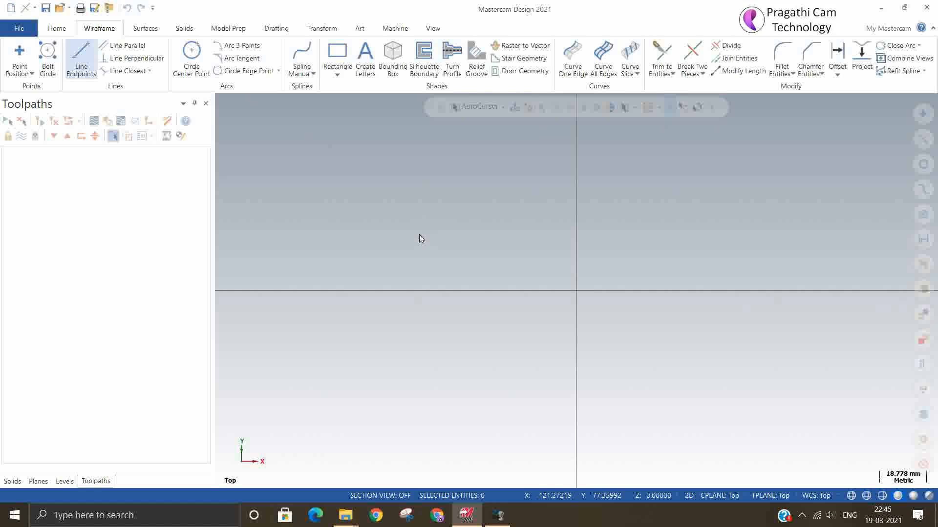
click(416, 234)
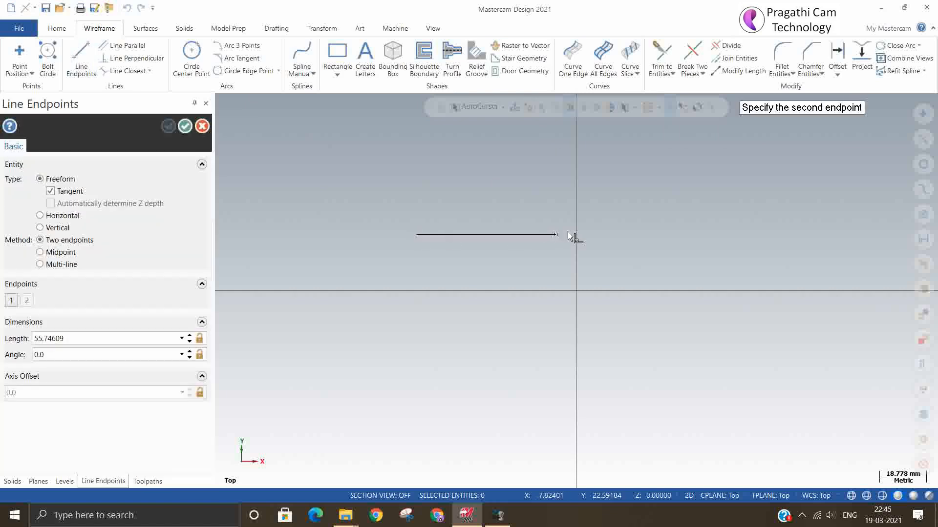
click(650, 223)
click(185, 126)
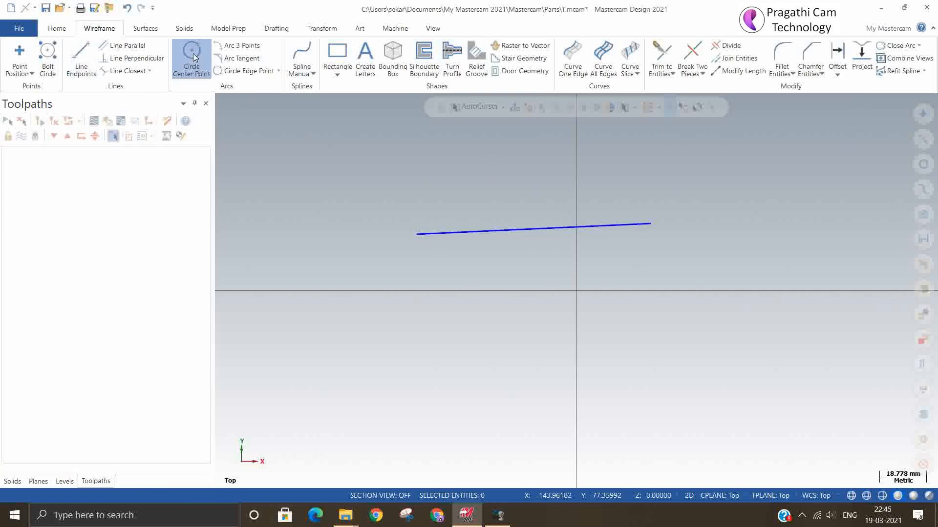
- Draw a center-point circle of about 14.6 mm radius below the line, on the negative X side of the origin
click(192, 54)
click(486, 288)
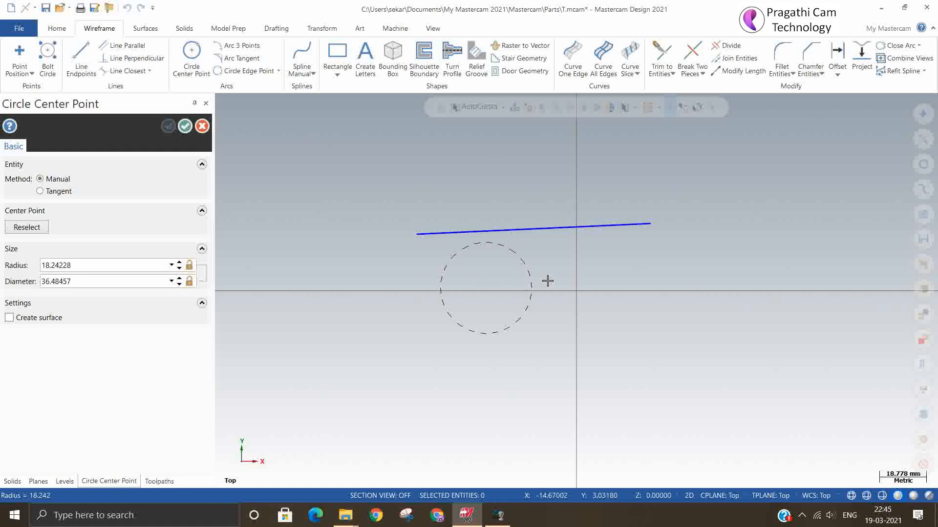
click(521, 279)
click(184, 126)
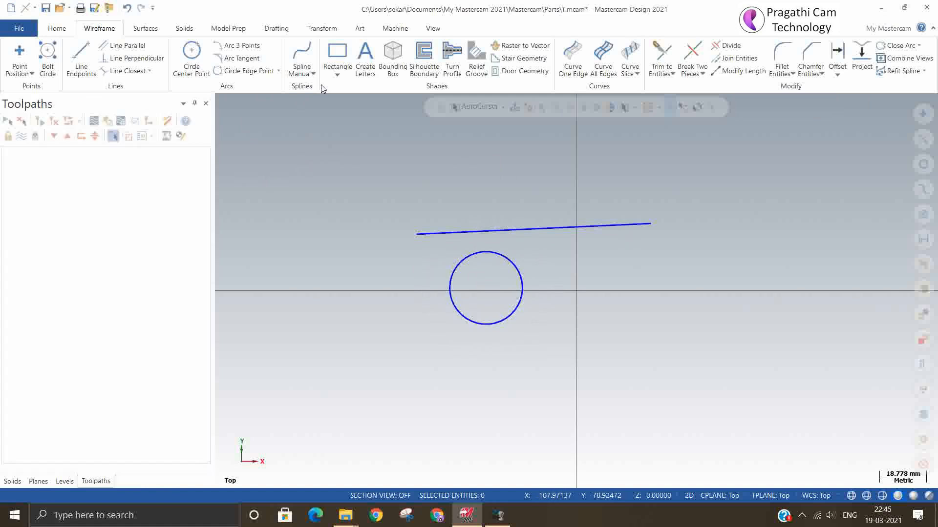
- Draw a manual S-shaped spline through five points, from below the origin up past the line's far end
click(302, 58)
click(585, 376)
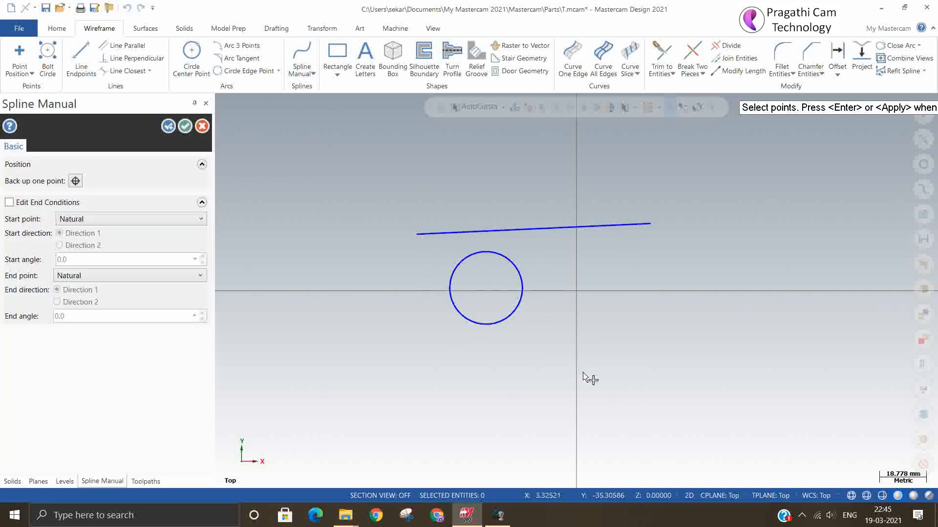
click(591, 296)
click(681, 295)
click(783, 257)
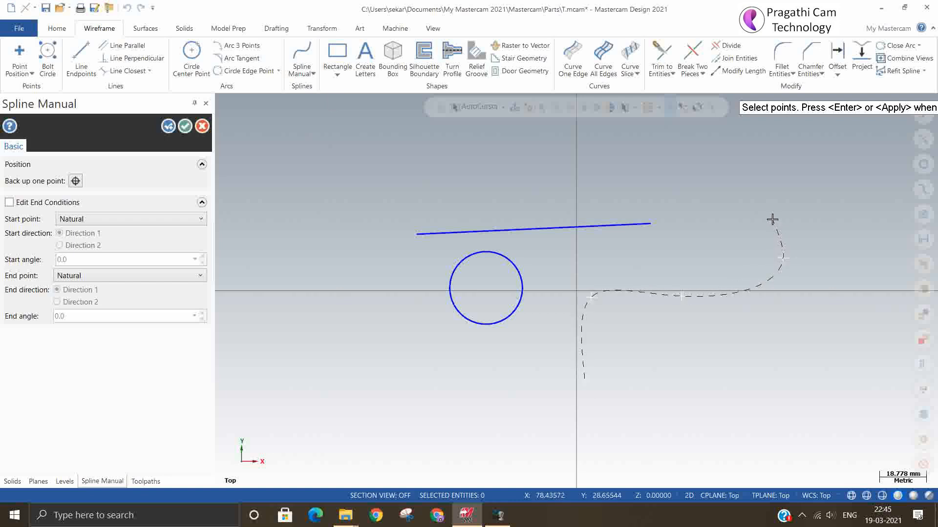
click(772, 219)
click(184, 126)
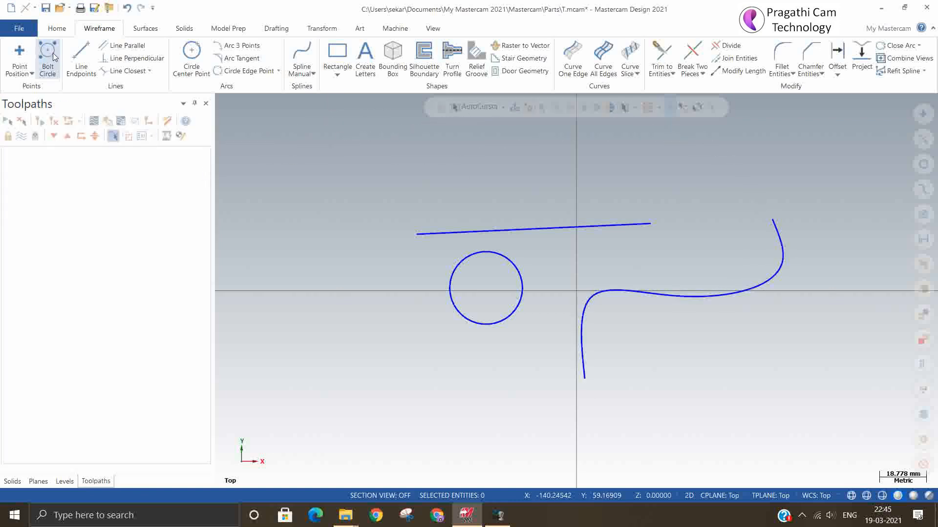
- Place three separate points in the empty area above and beyond the line
click(20, 53)
click(481, 167)
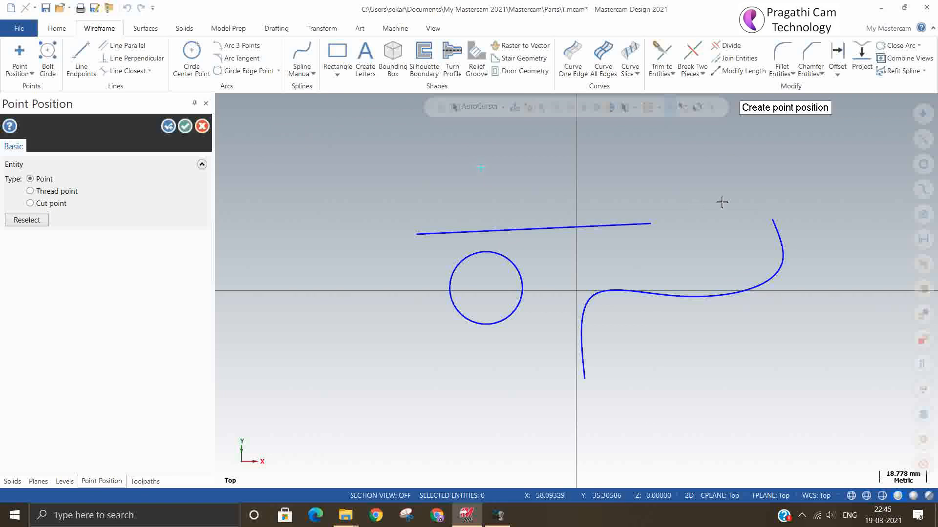
click(582, 144)
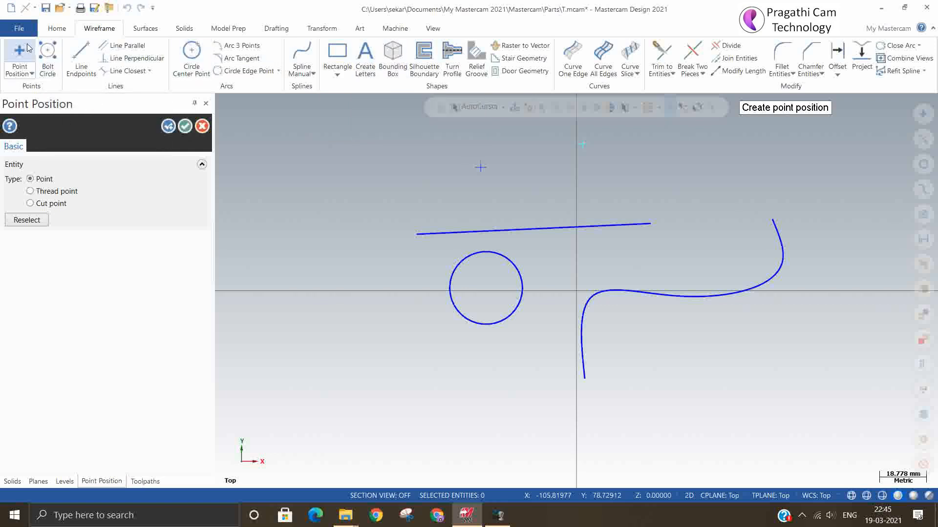
click(185, 126)
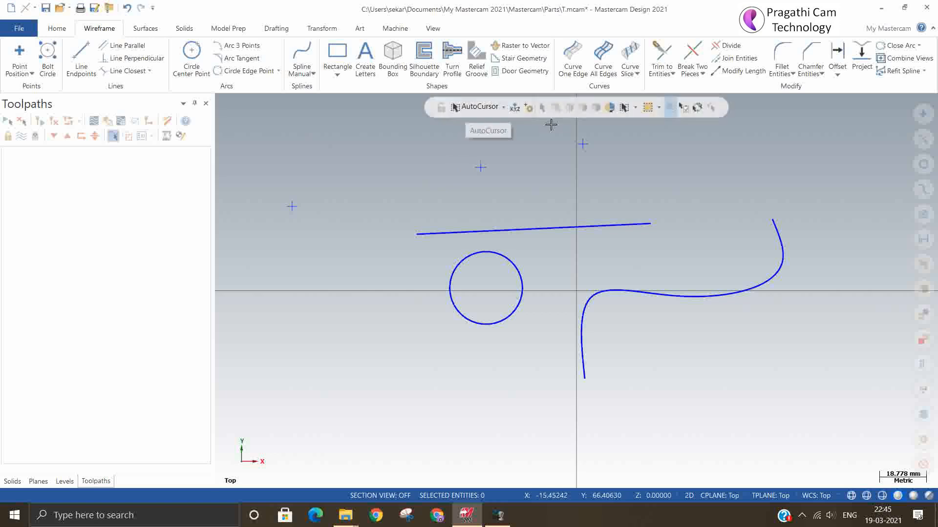
- Analyze the properties of the point with the lowest X position
click(56, 29)
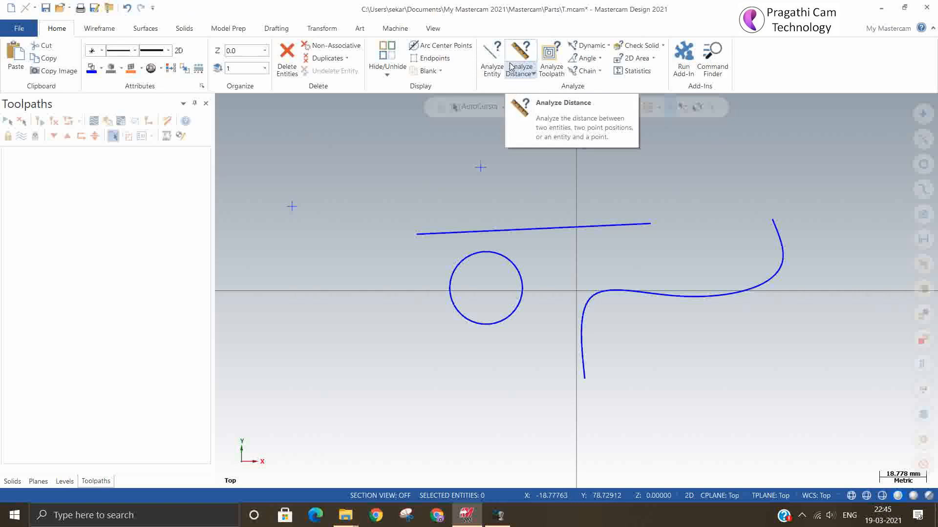
click(492, 61)
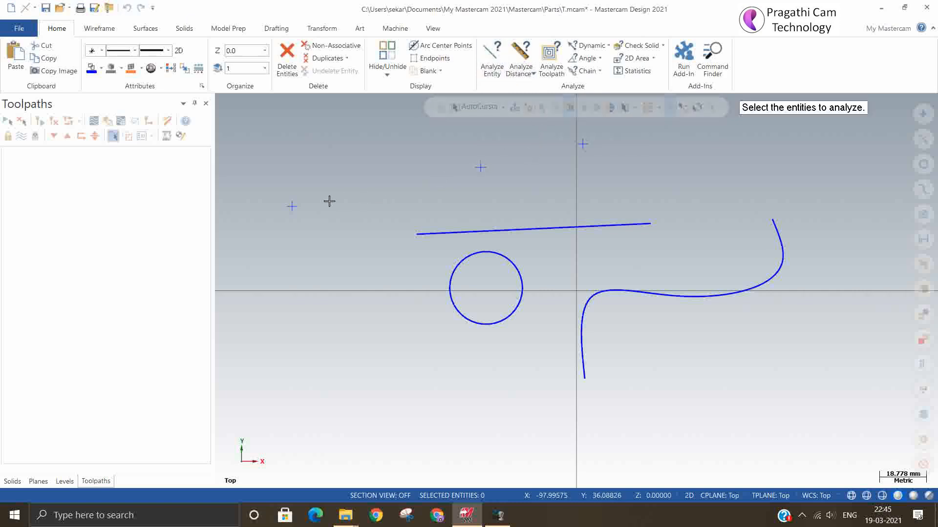
click(293, 207)
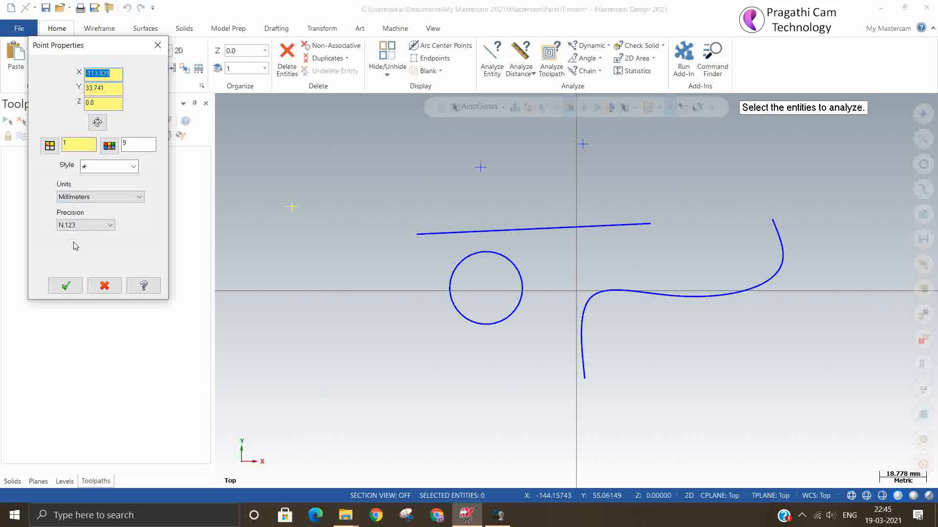
click(74, 279)
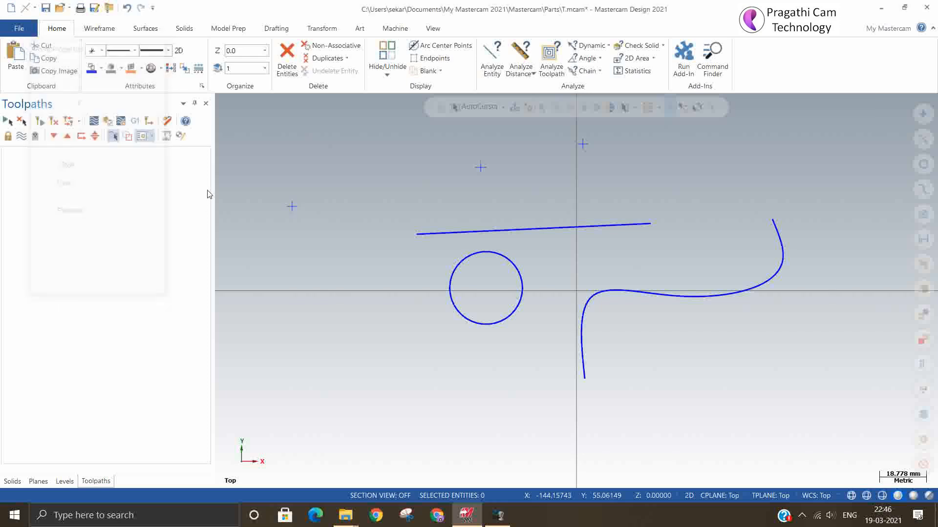
- Analyze the entity properties of the sloped line and of the circle
click(492, 63)
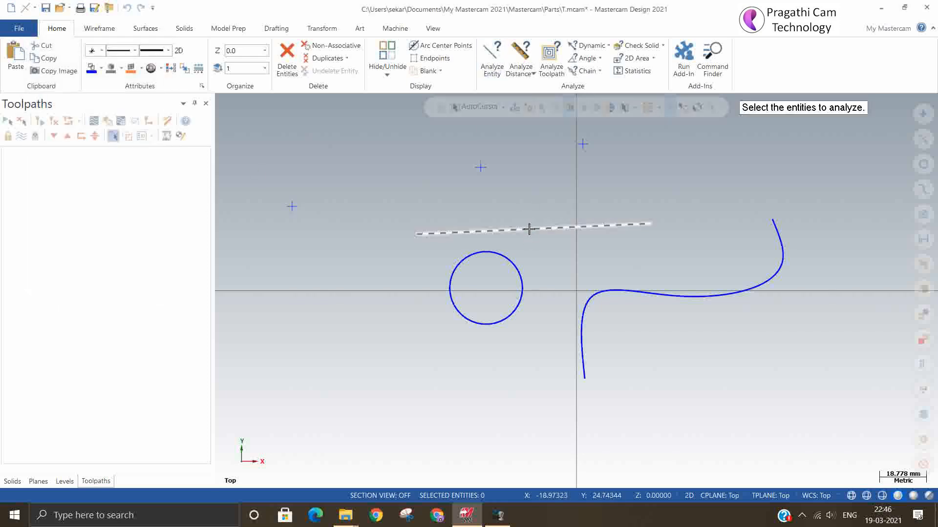
click(529, 229)
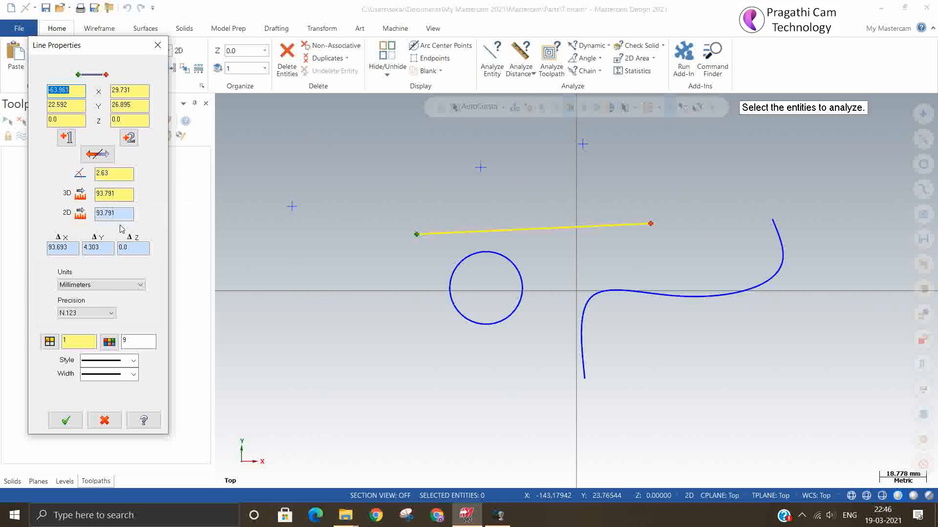
click(157, 45)
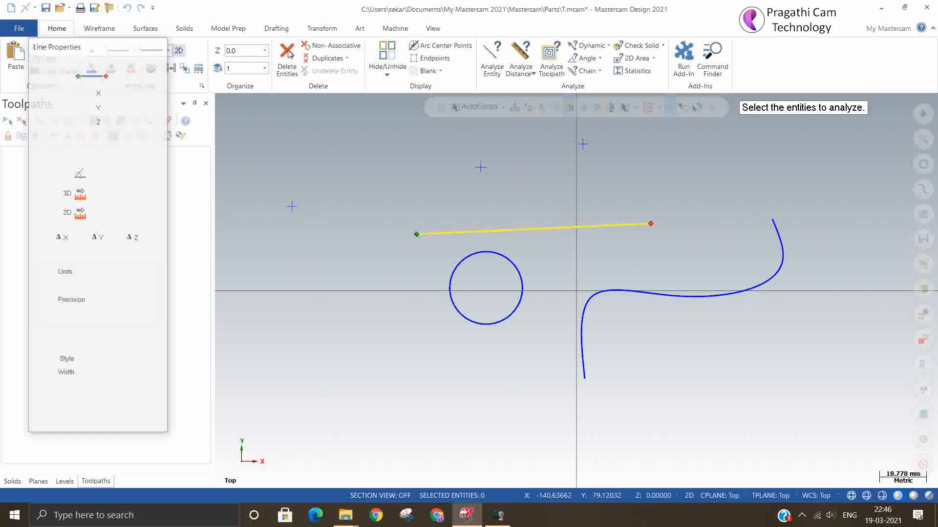
click(508, 262)
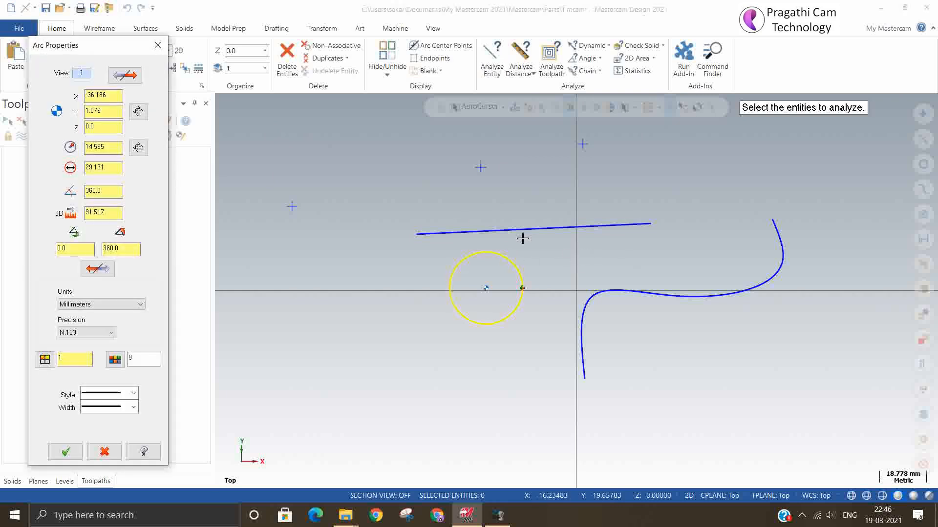
click(157, 45)
- In the isometric view, draw a rectangle about 24 mm wide and 23 mm high beside the circle
right_click(352, 277)
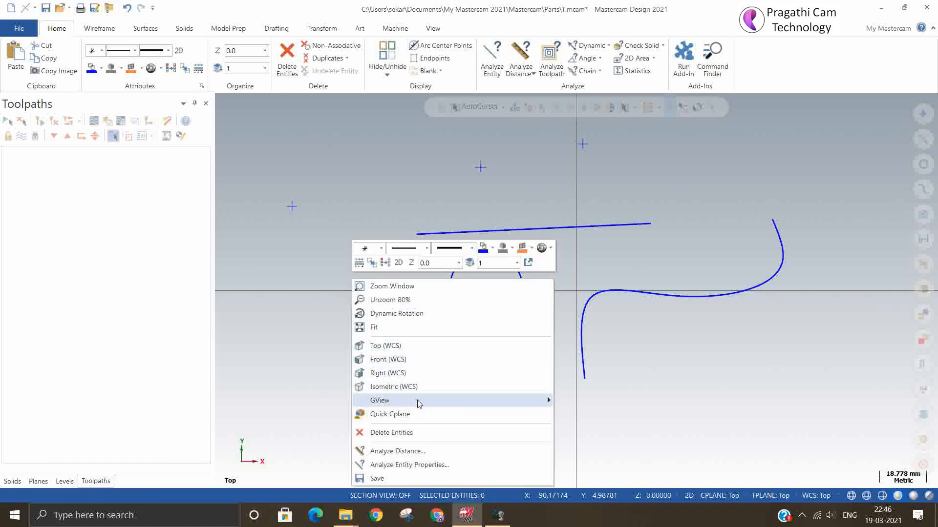
click(408, 382)
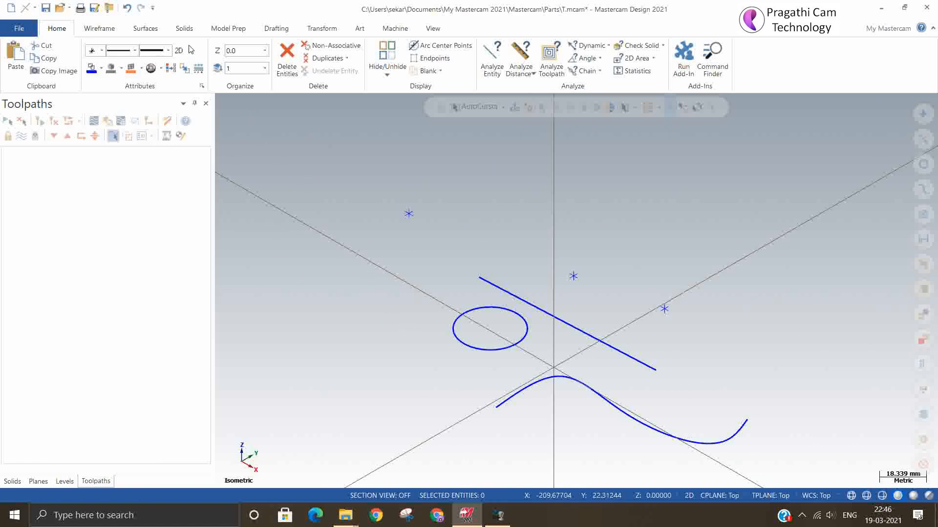
click(103, 29)
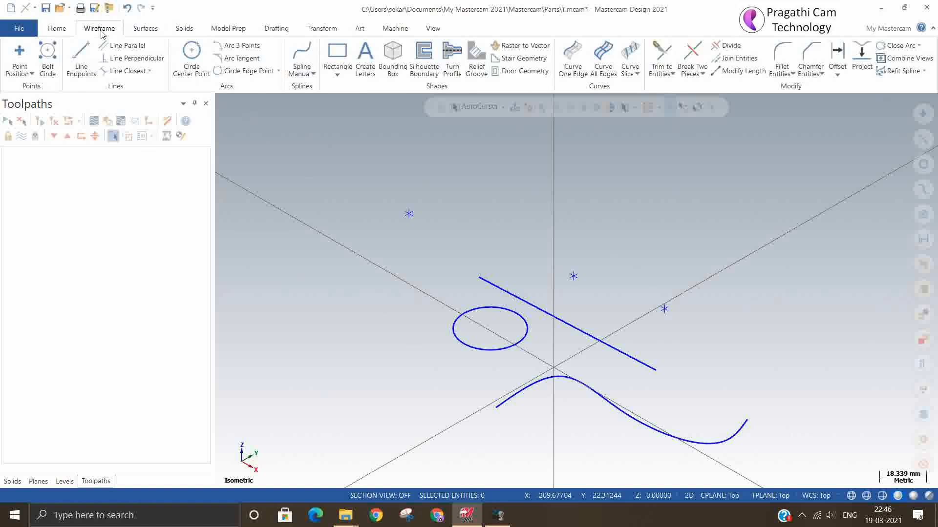
click(337, 53)
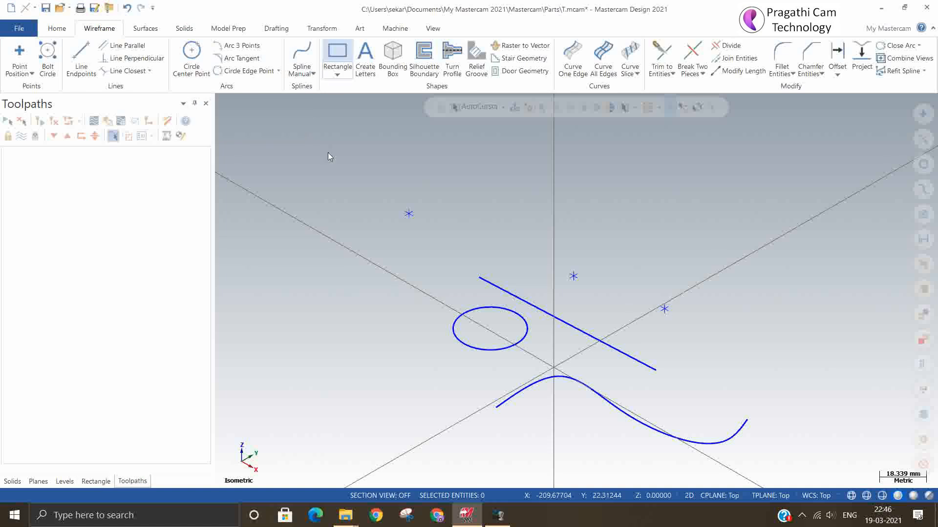
click(336, 261)
click(338, 308)
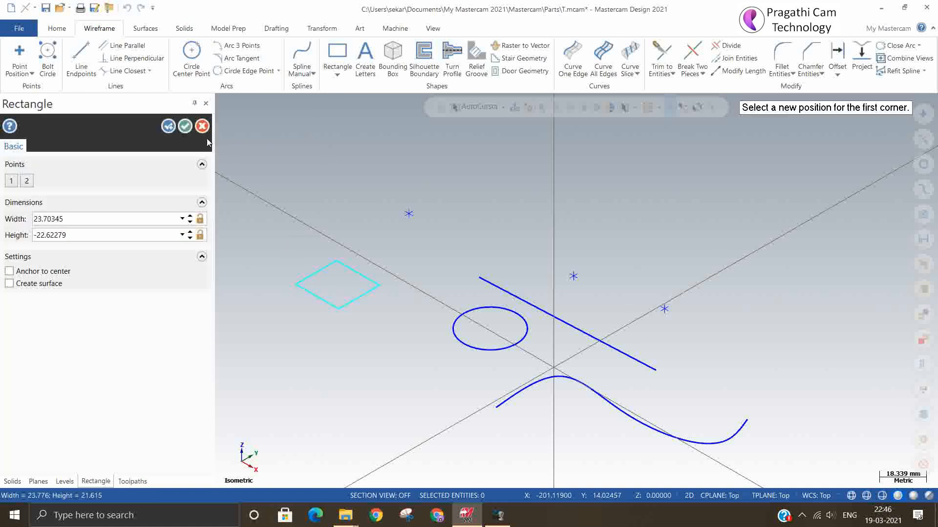
click(185, 126)
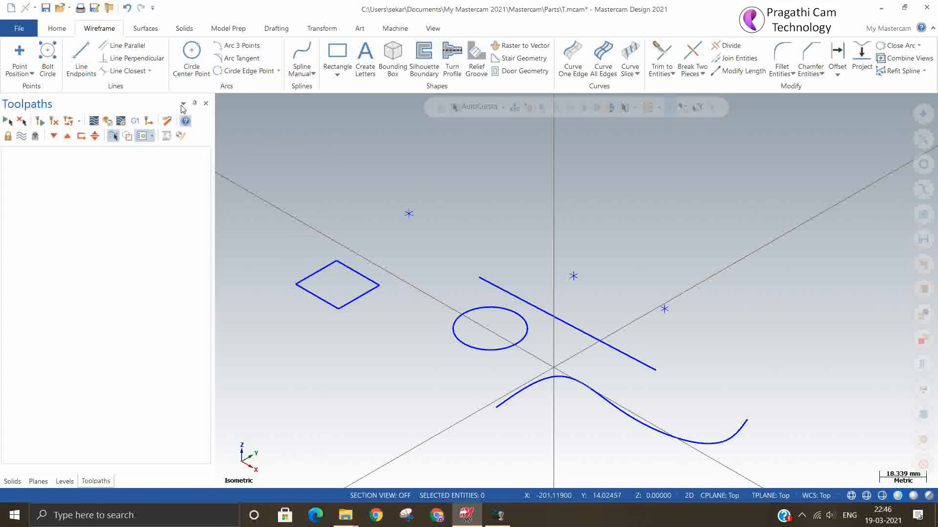
- Extrude the rectangle chain into a new solid body with a distance of 50 mm
click(188, 29)
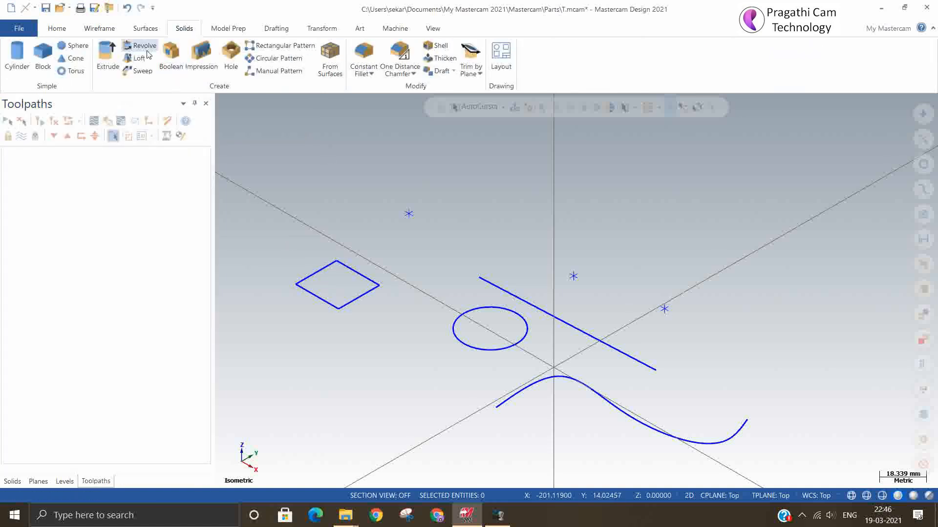
click(310, 292)
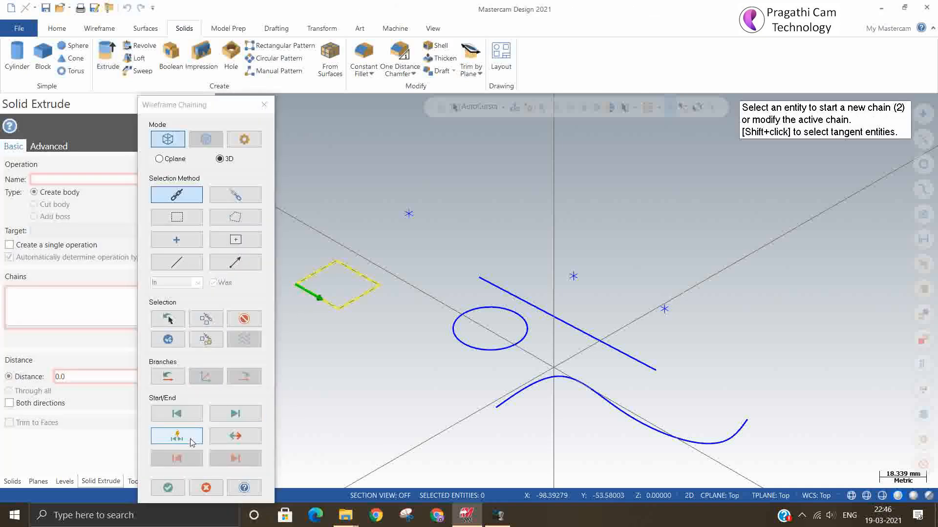
click(167, 487)
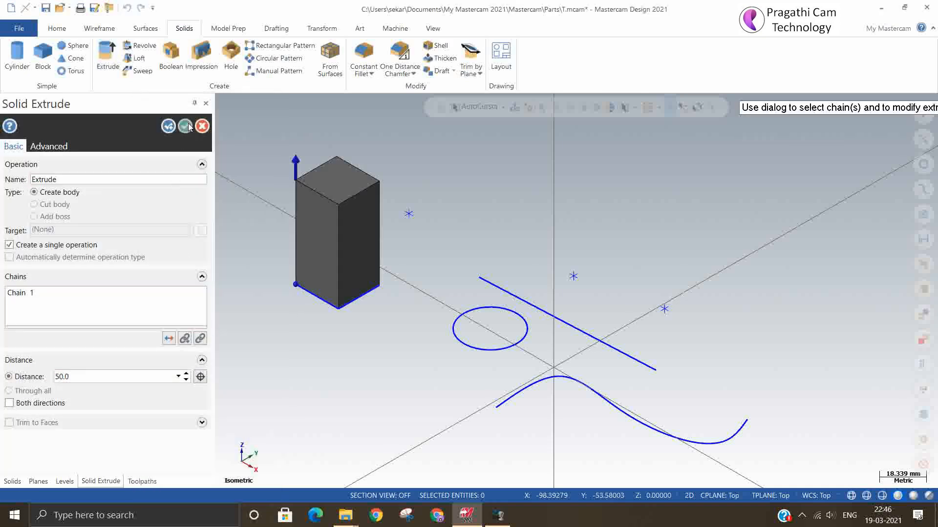
click(187, 126)
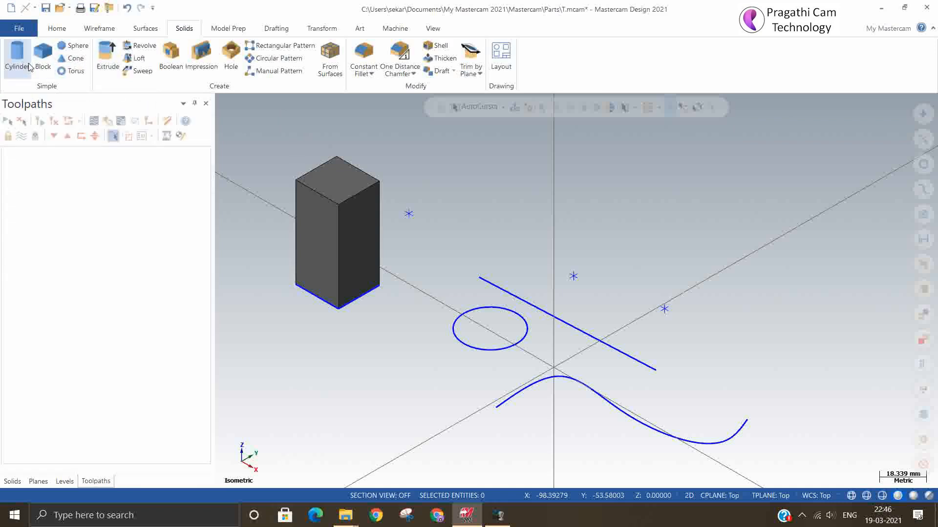
- Create a surface cylinder of about 19 mm radius and 23 mm height in front of the block, and select its top surface
click(97, 29)
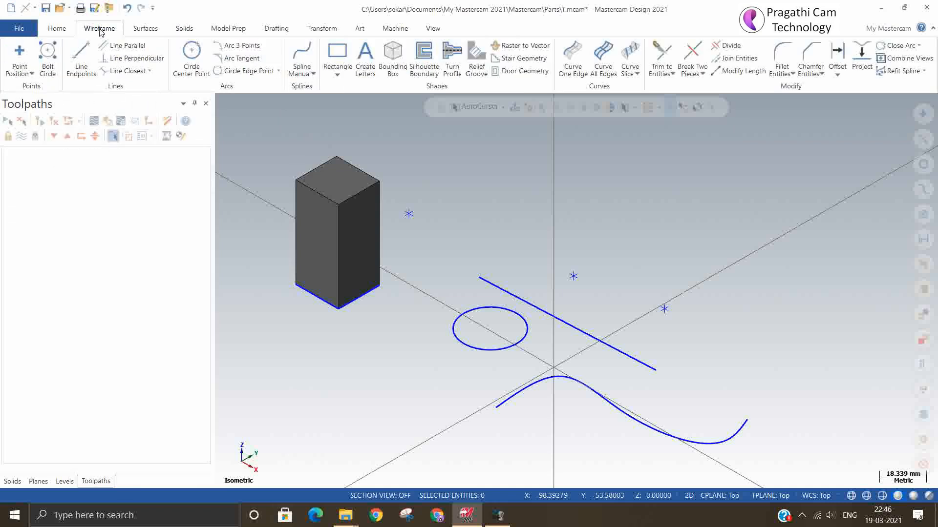
click(151, 29)
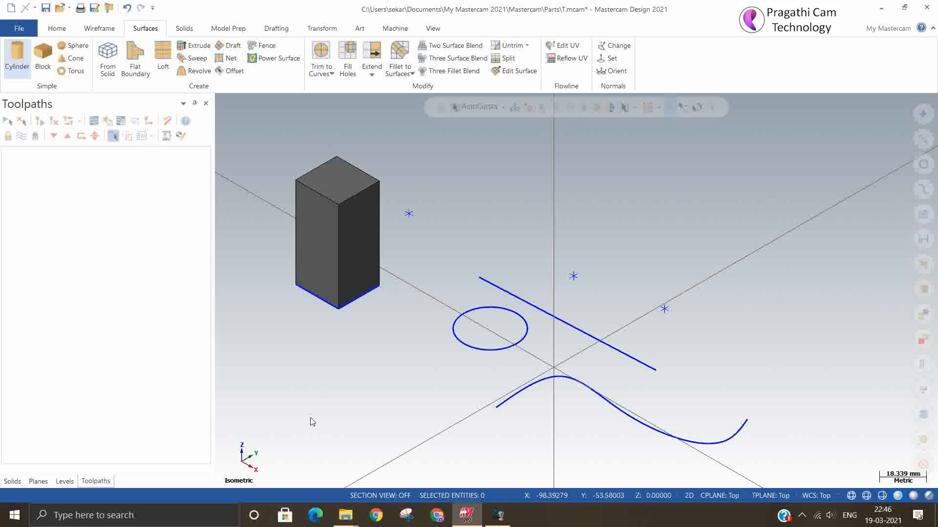
click(331, 381)
click(376, 389)
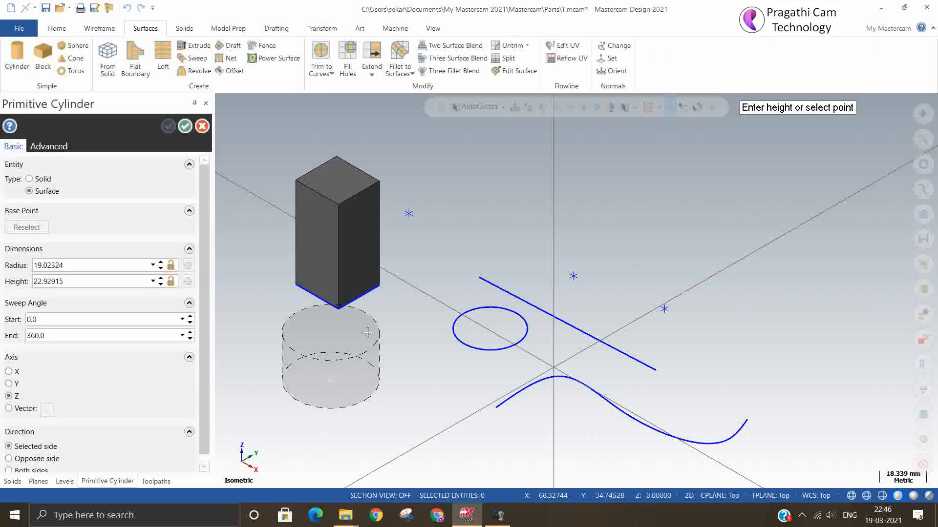
click(368, 332)
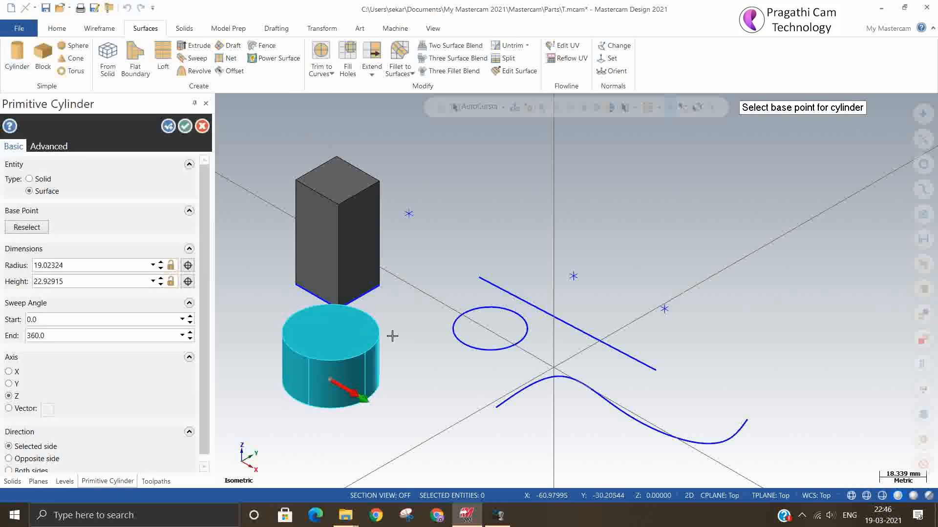
click(185, 127)
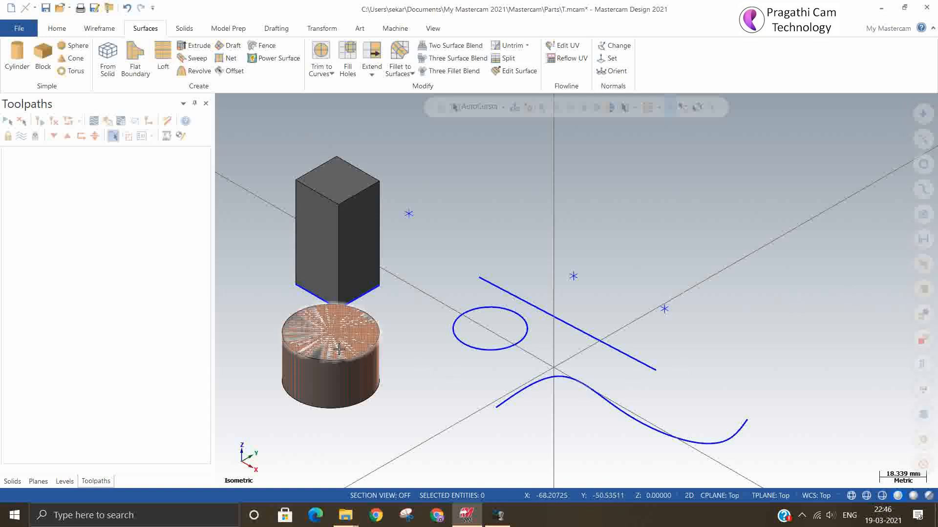
click(305, 347)
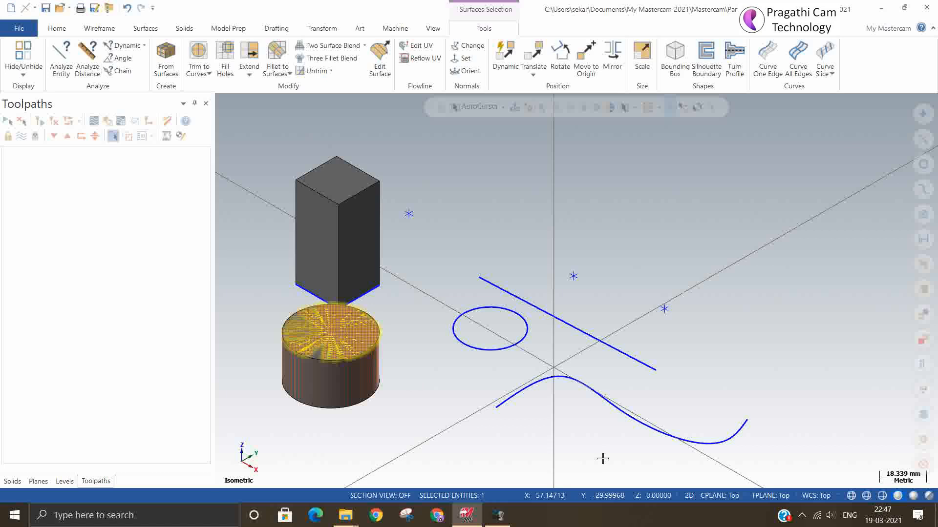
- Clear the surface selection and remove the duplicate geometry that overlaps the surface cylinder
key(Escape)
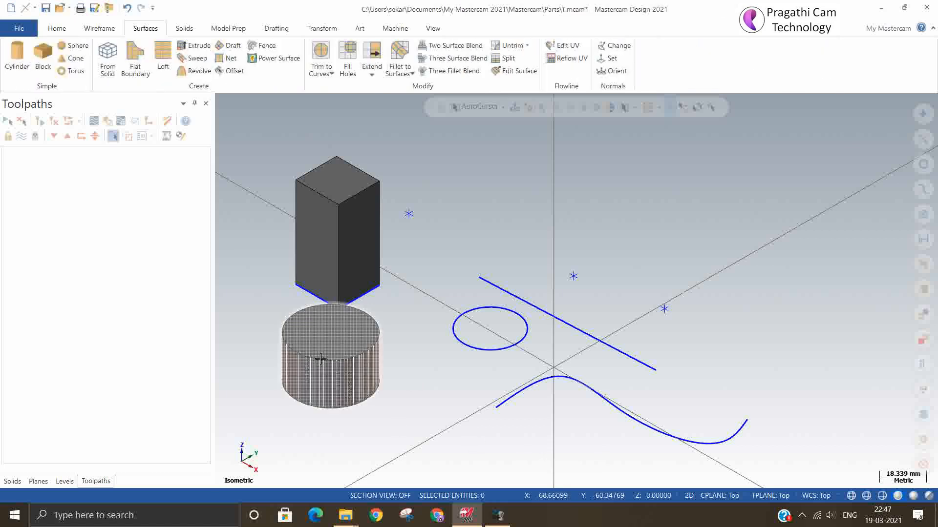
click(127, 7)
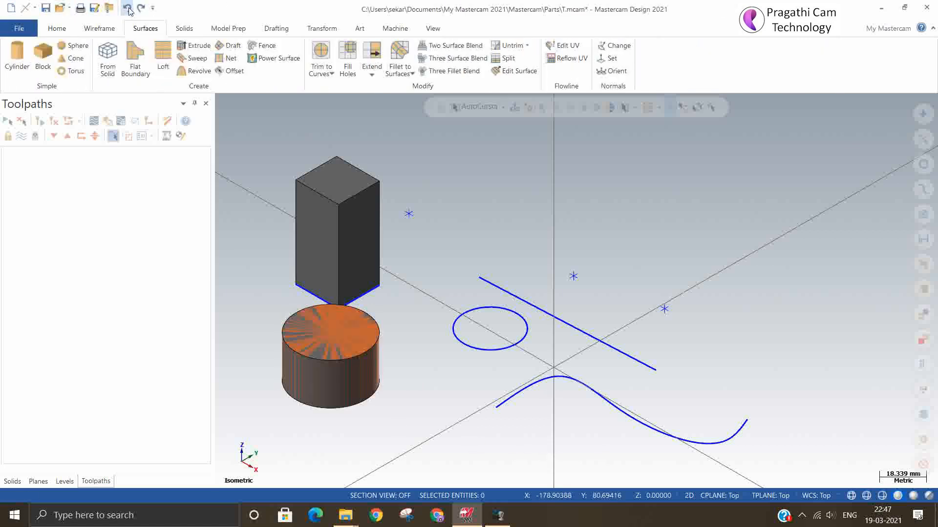
click(923, 290)
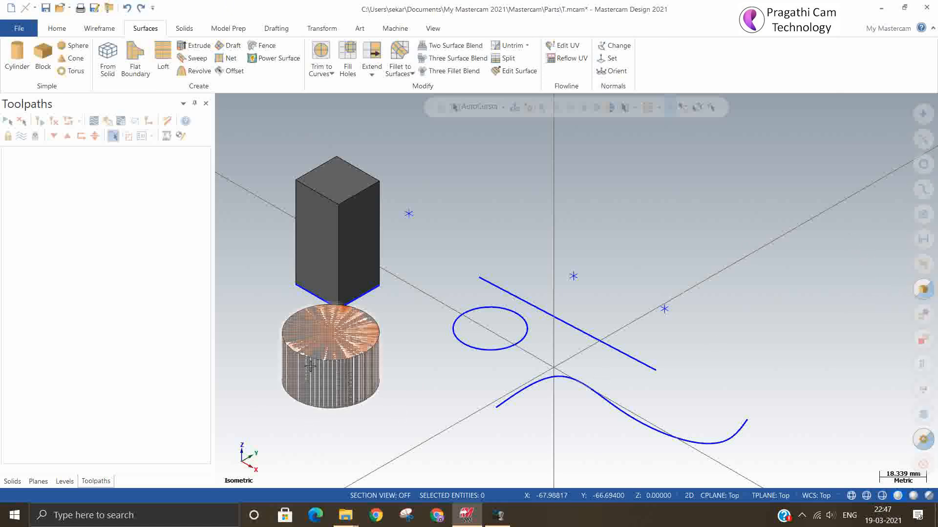
key(Escape)
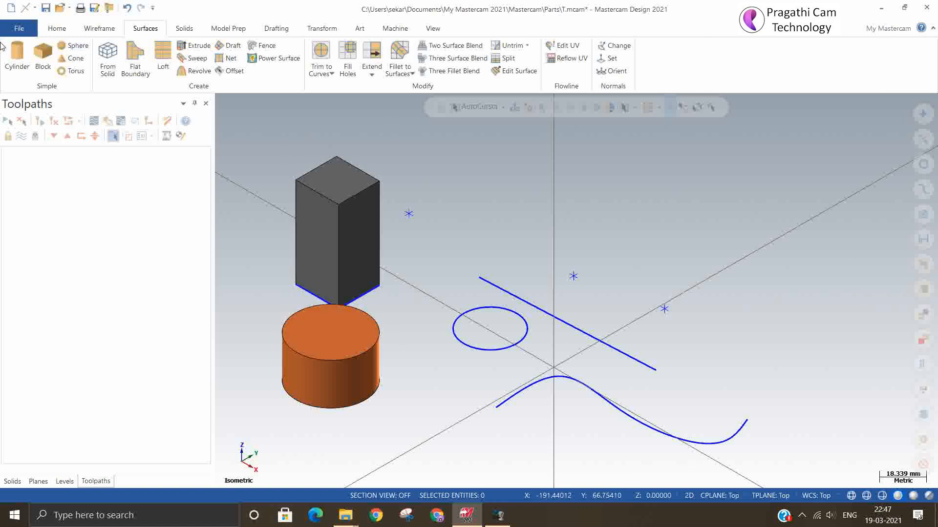
- Analyze the entity properties of the solid block and of the surface cylinder's top surface
click(57, 29)
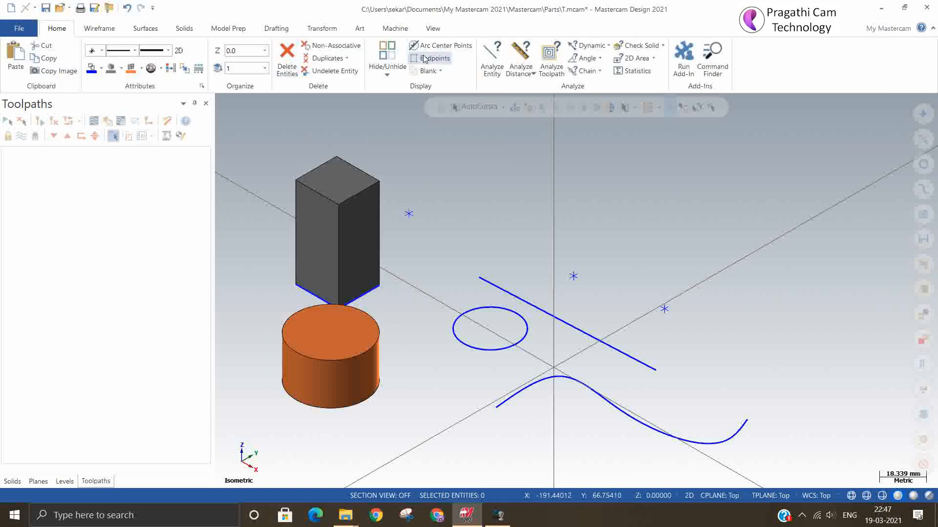
click(491, 59)
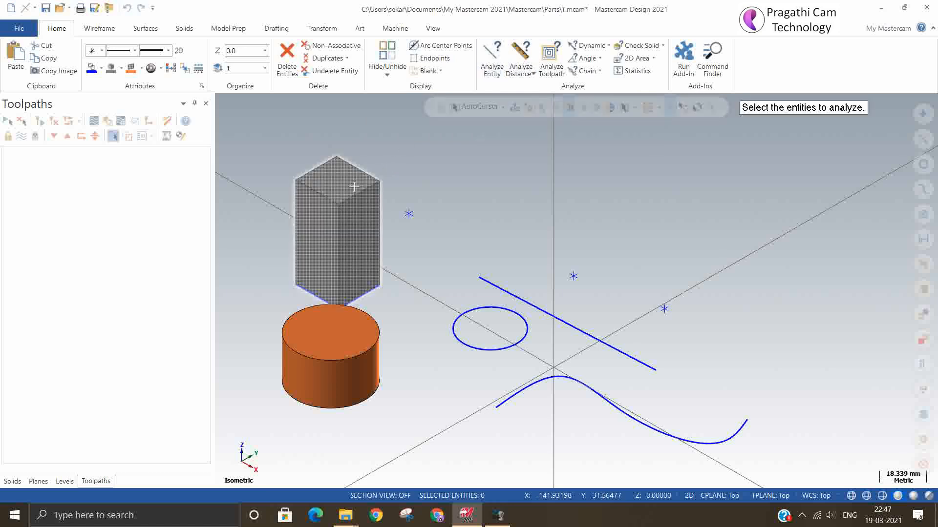
click(357, 205)
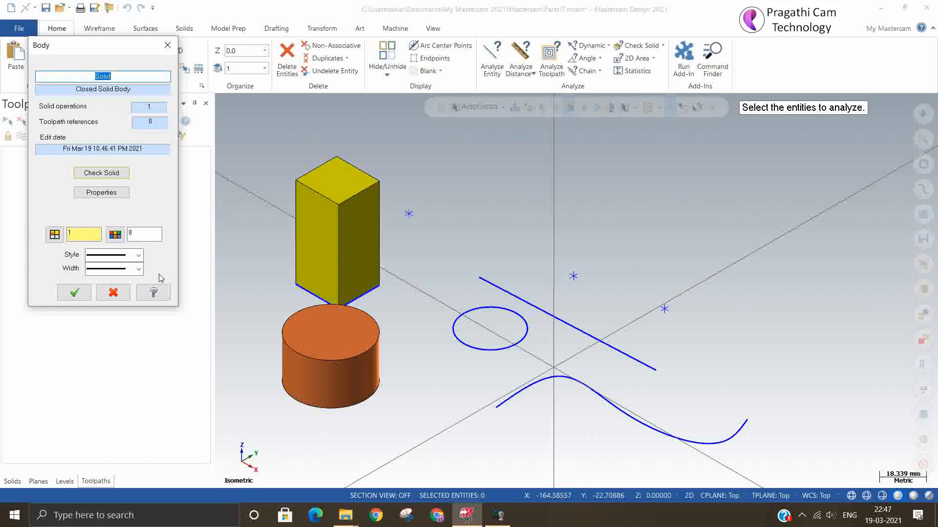
click(74, 293)
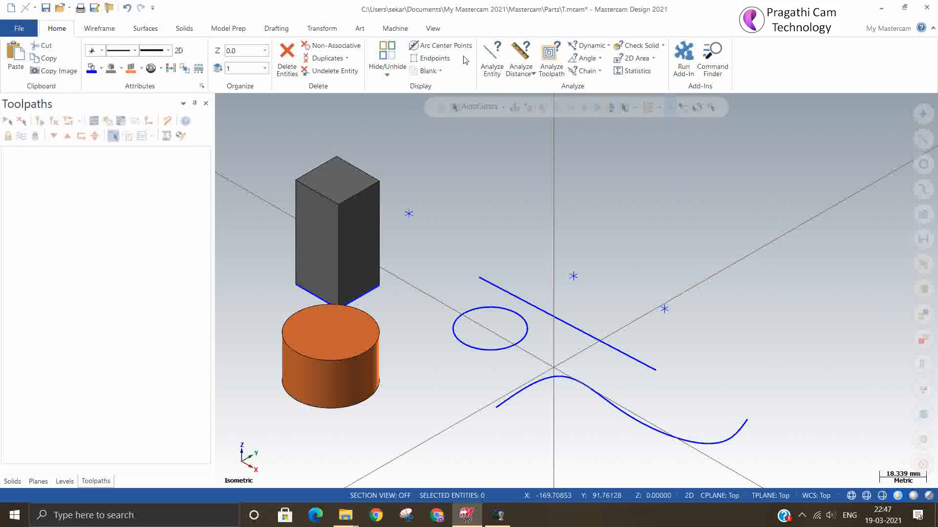
click(492, 58)
click(331, 332)
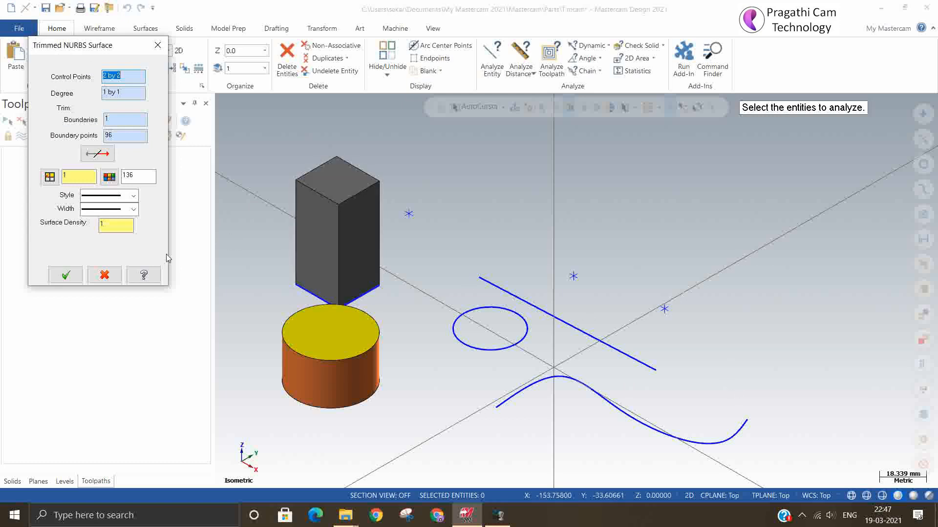
click(59, 277)
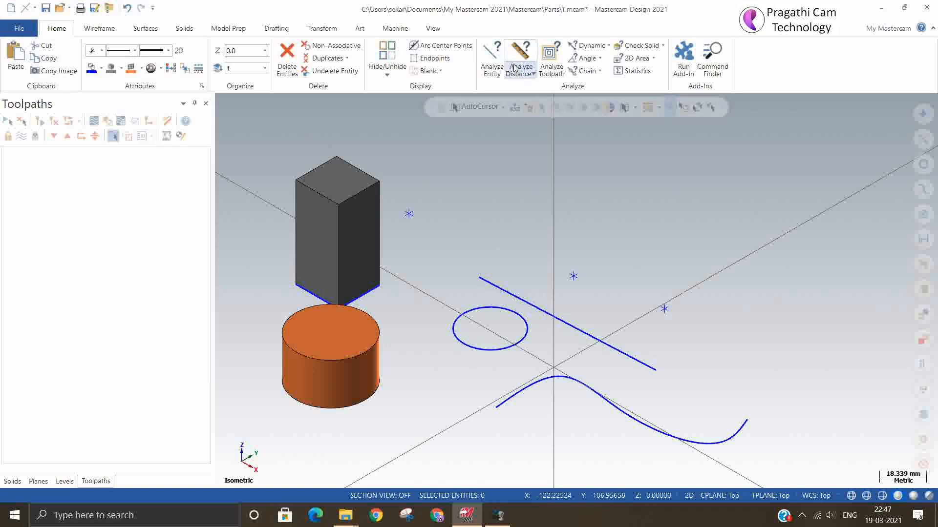
- Analyze the entity properties of the spline in the foreground
click(491, 61)
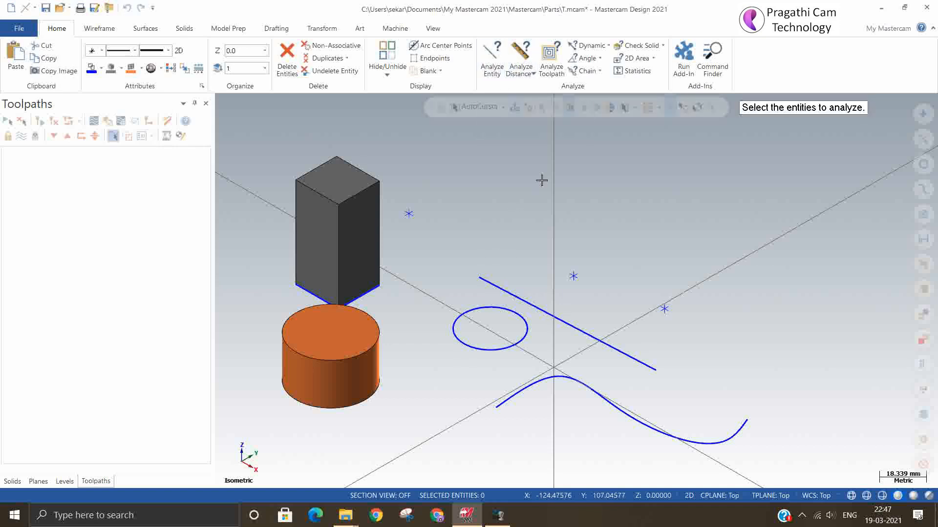
click(585, 386)
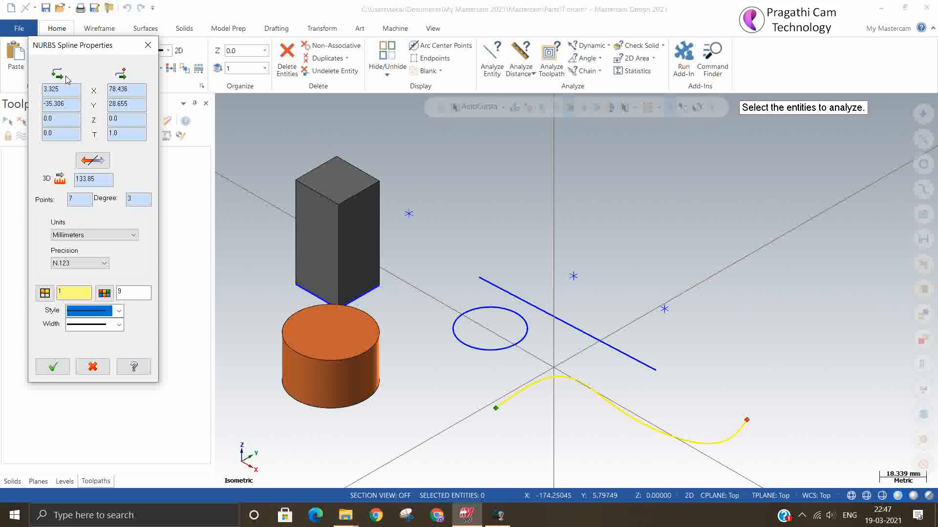
click(55, 369)
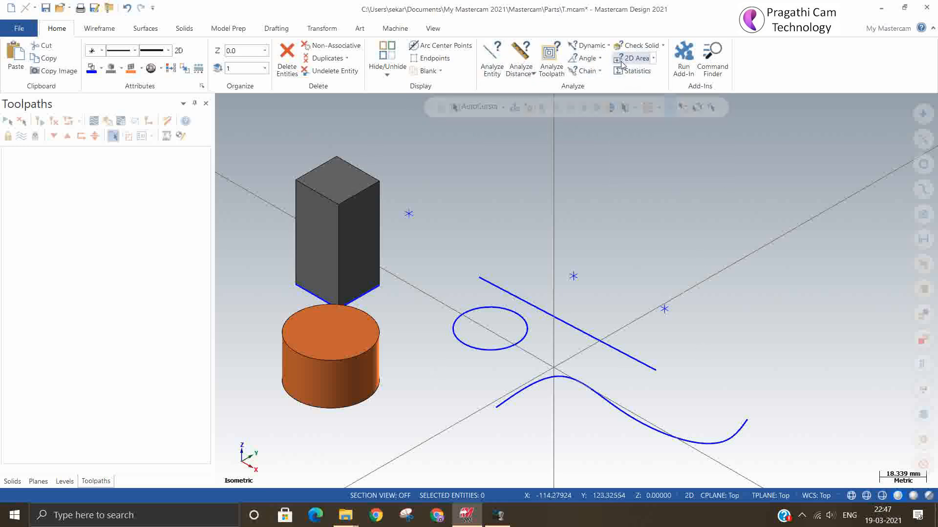
- Review the drawing's statistics on the entity types it contains, moving the report clear of the geometry
click(636, 74)
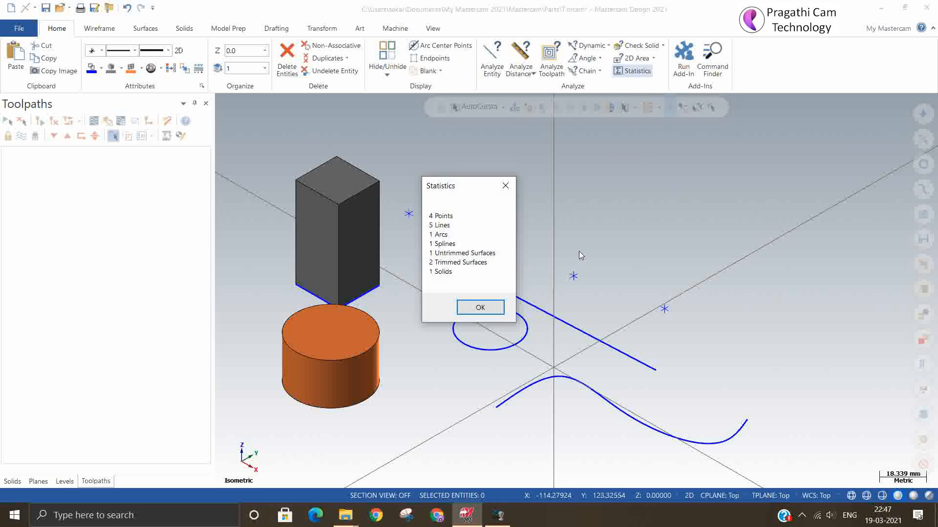
drag(697, 129, 743, 126)
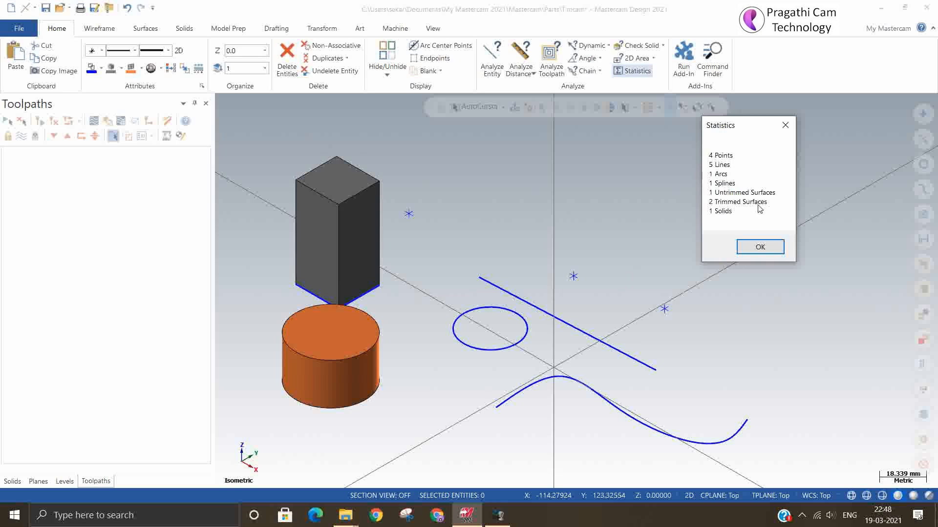
click(747, 247)
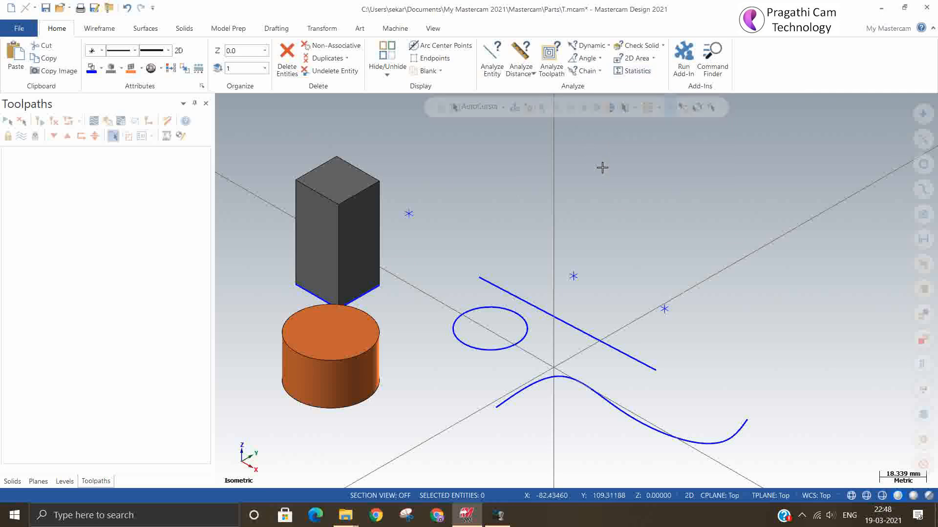
- Analyze the distance between the two endpoints of the sloped line
click(533, 75)
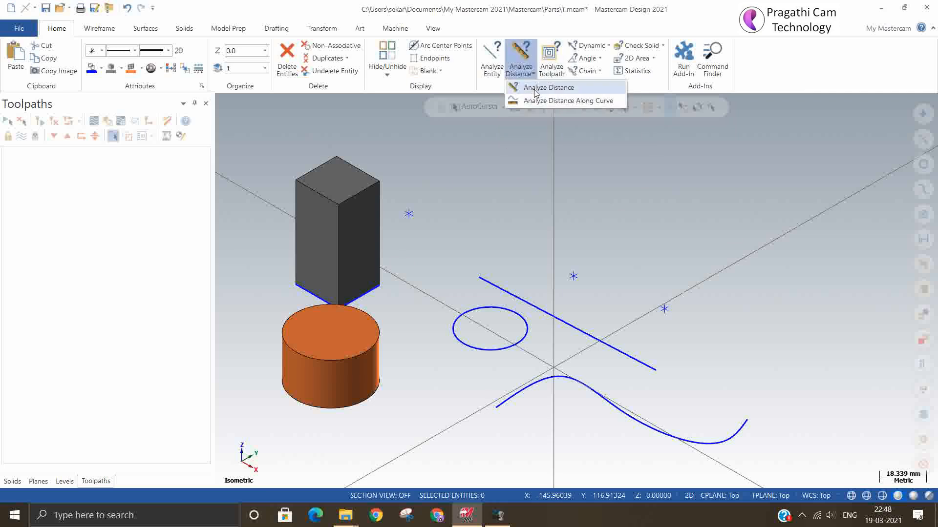
click(535, 87)
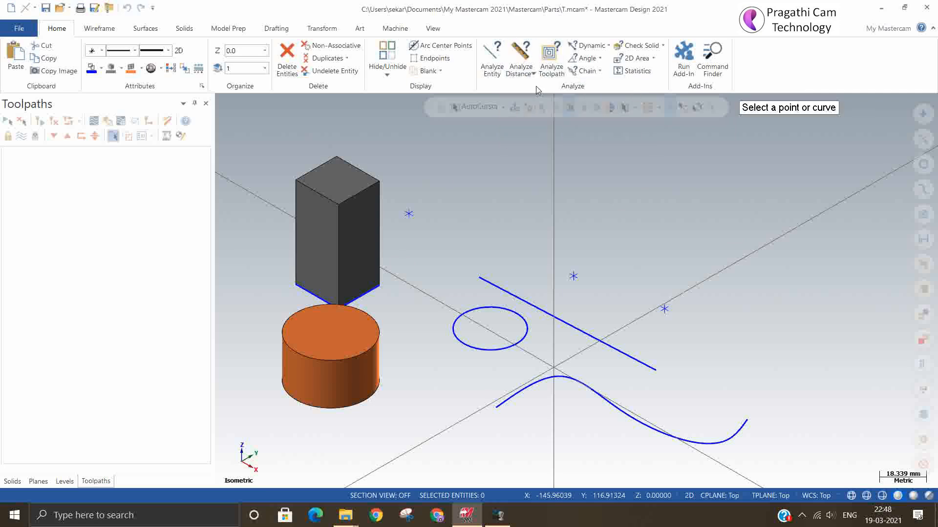
click(482, 279)
click(654, 371)
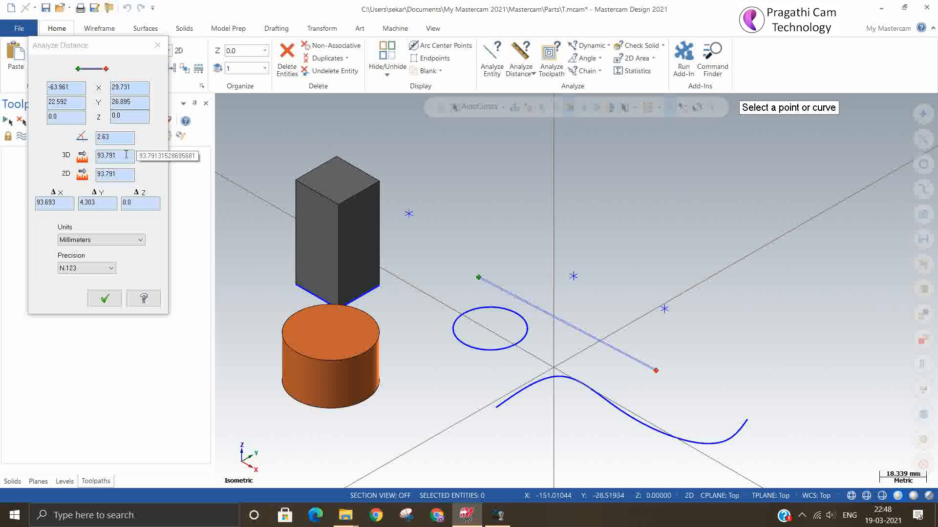
click(158, 45)
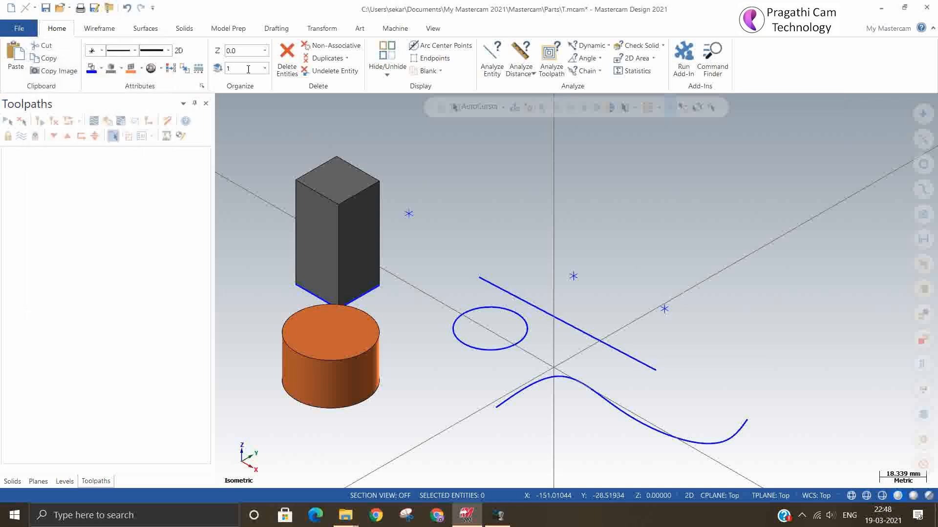
- Analyze the distance from the circle's center to the nearest point entity beyond the sloped line
click(532, 73)
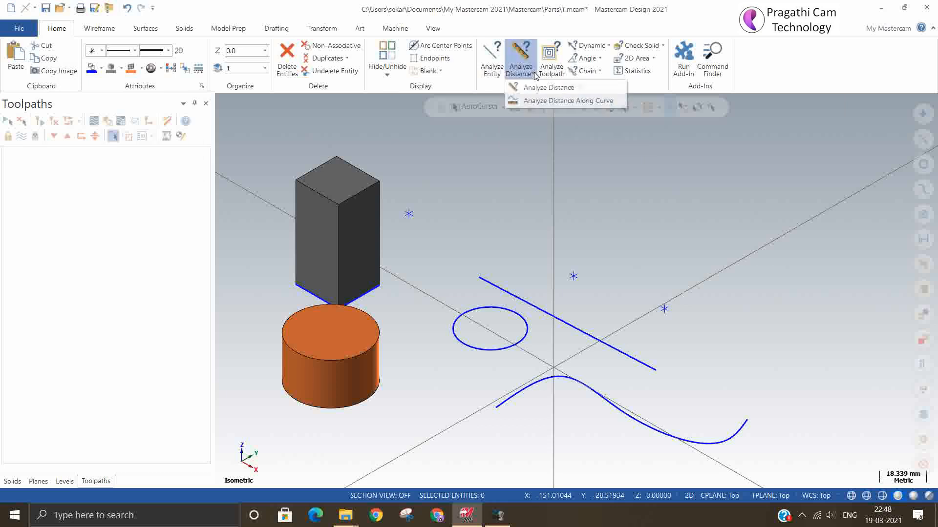
click(542, 88)
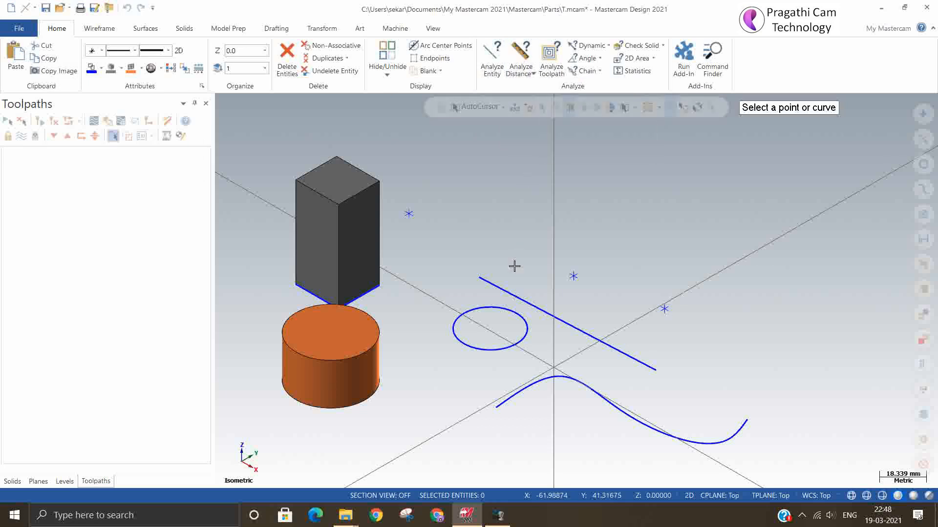
click(491, 328)
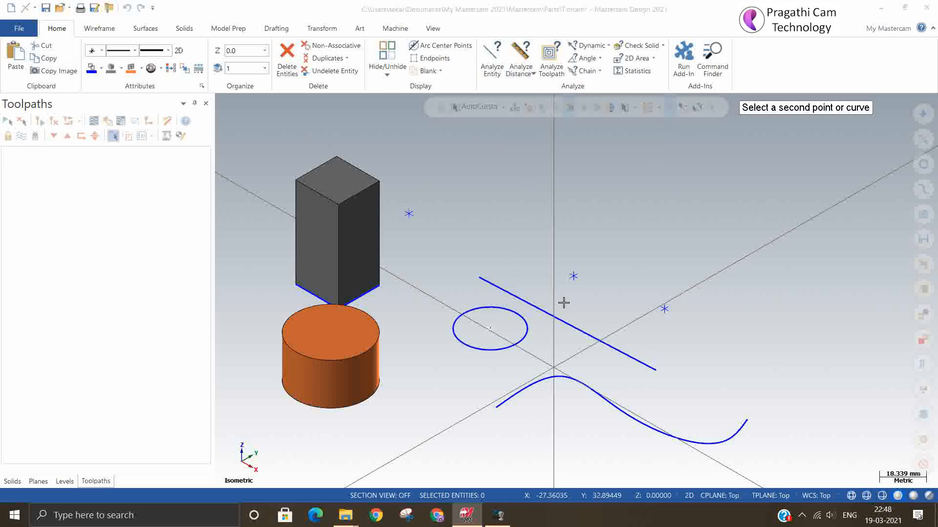
click(573, 277)
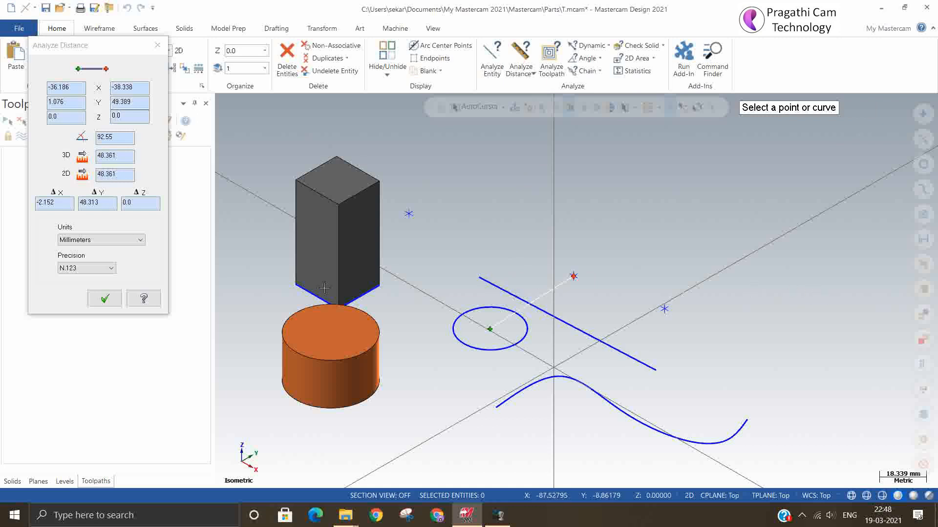
click(104, 298)
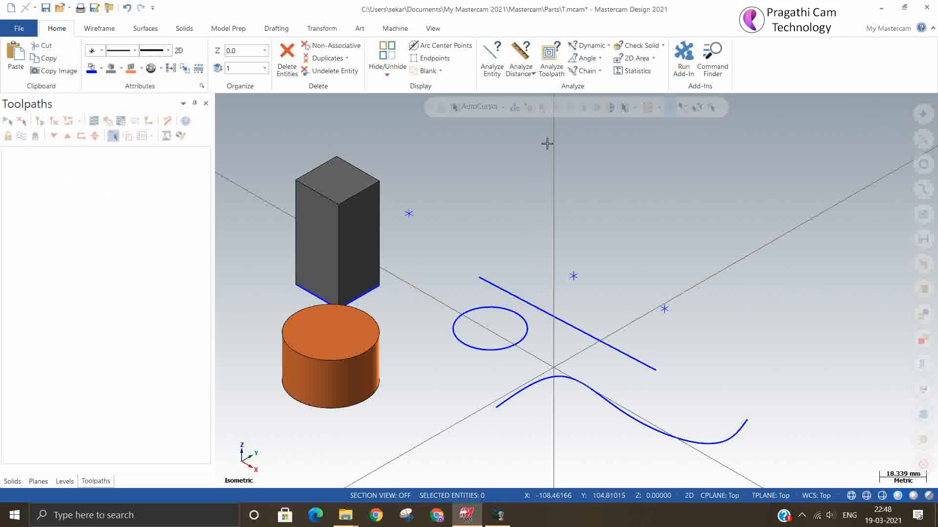
- Analyze the distance along the curve for the spline, in millimeters
click(532, 74)
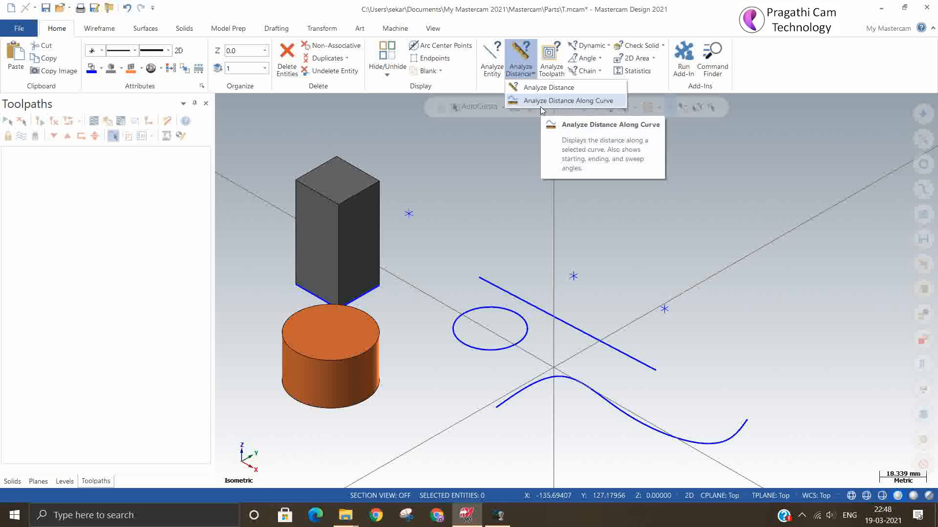
click(542, 102)
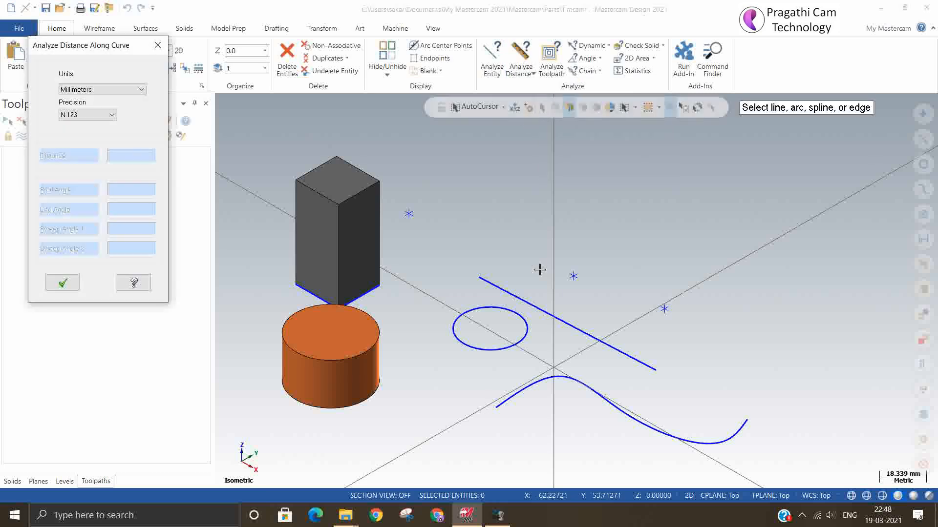
click(529, 389)
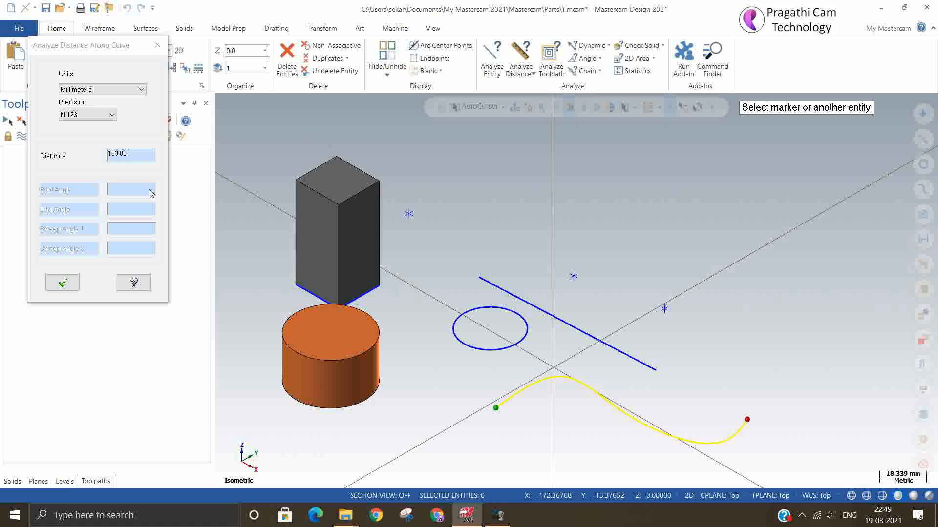
click(63, 283)
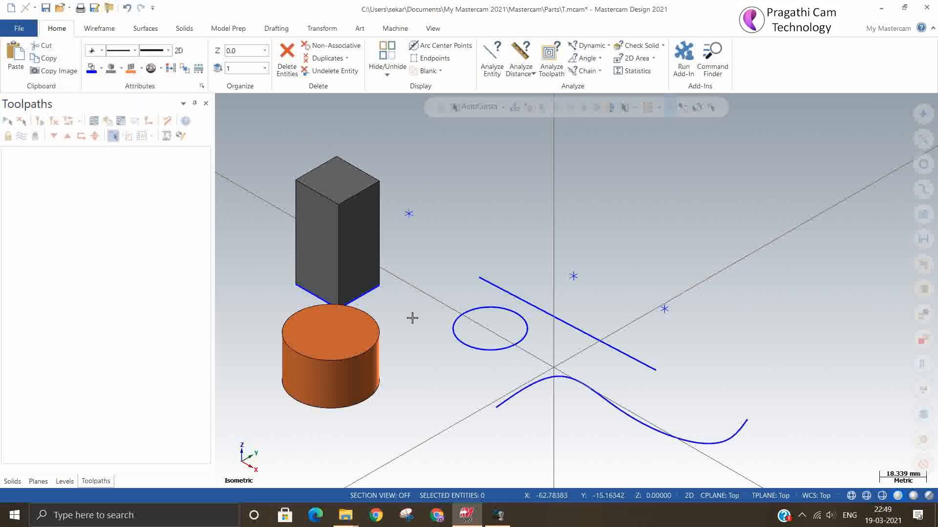
- Analyze the distance along the curve and the sweep angles of the circle
click(537, 80)
click(537, 105)
click(506, 312)
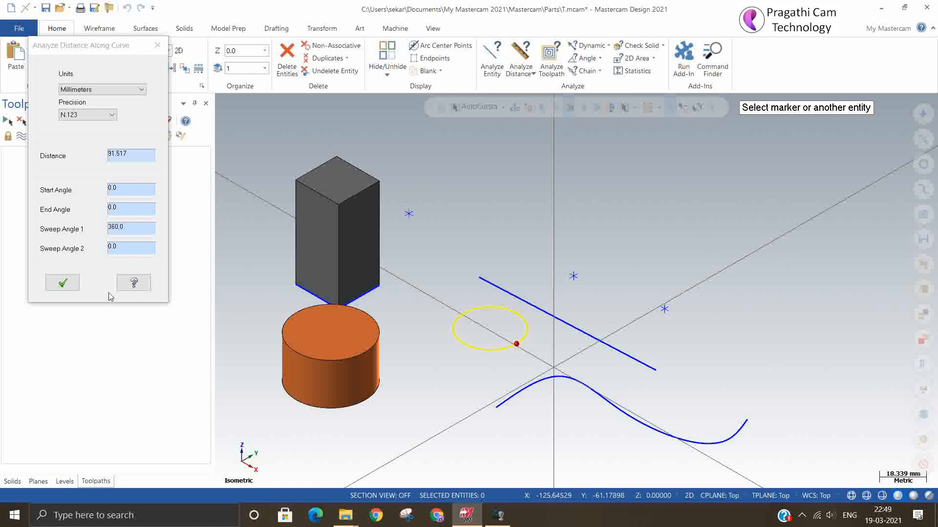
click(61, 282)
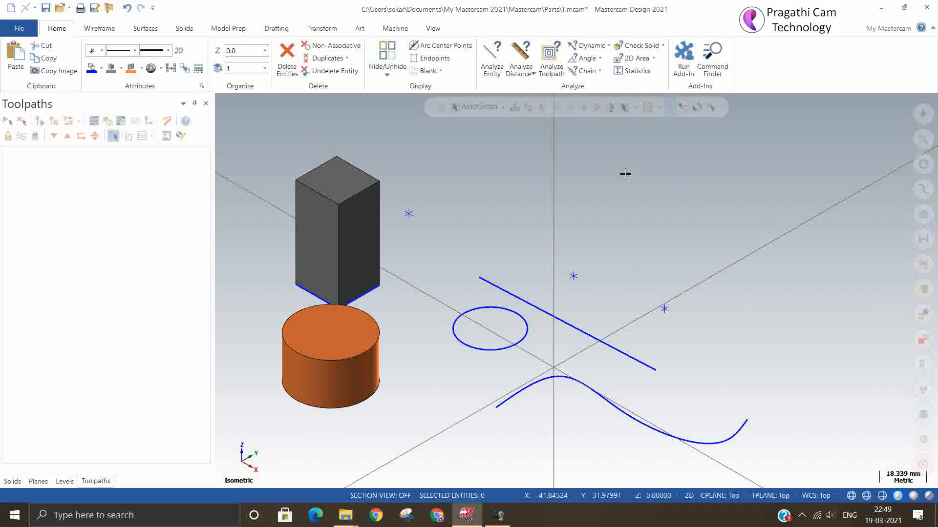
- Analyze the distance along the curve for the sloped line
click(521, 72)
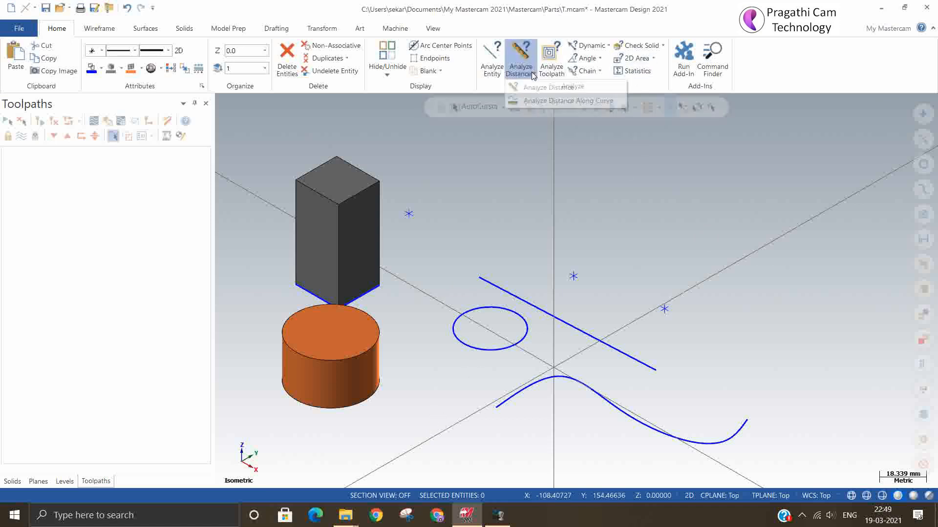
click(542, 101)
click(536, 307)
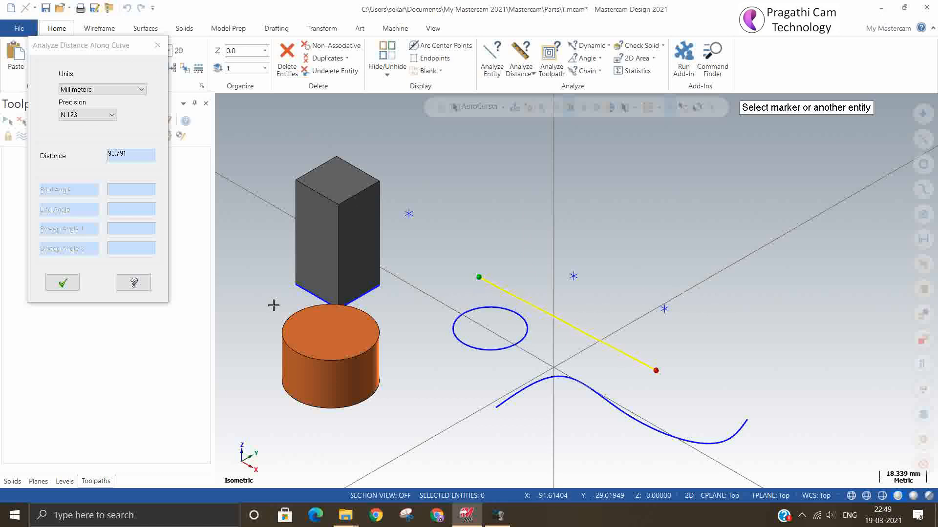
click(62, 282)
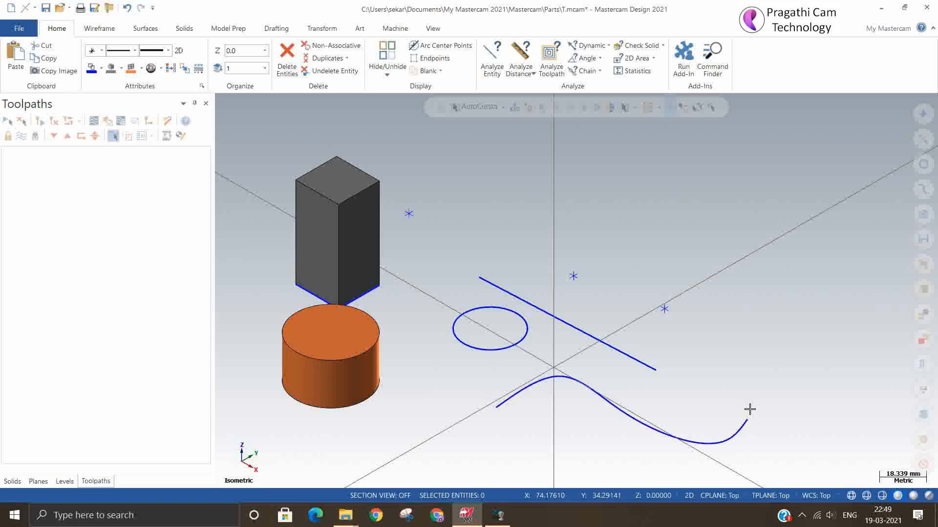
- Analyze the straight-line distance between the spline's two endpoints, in millimeters
click(533, 74)
click(537, 88)
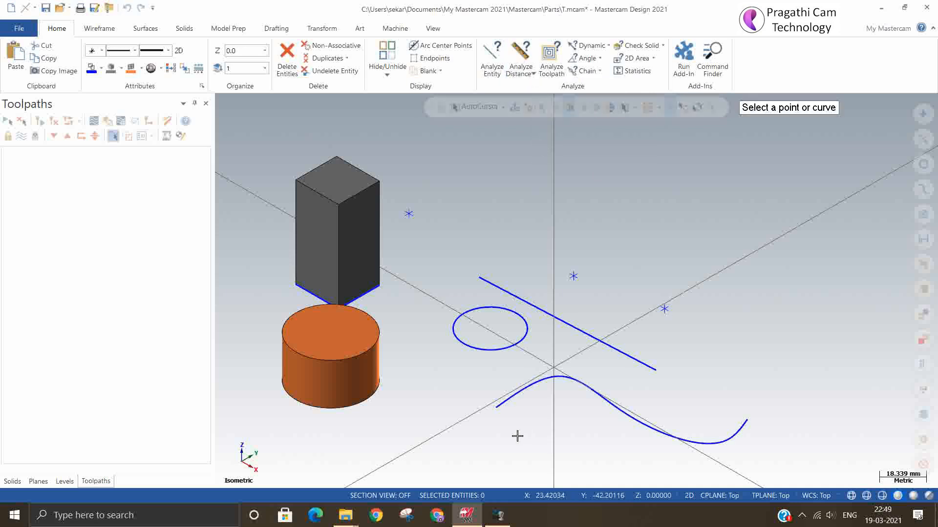
click(497, 408)
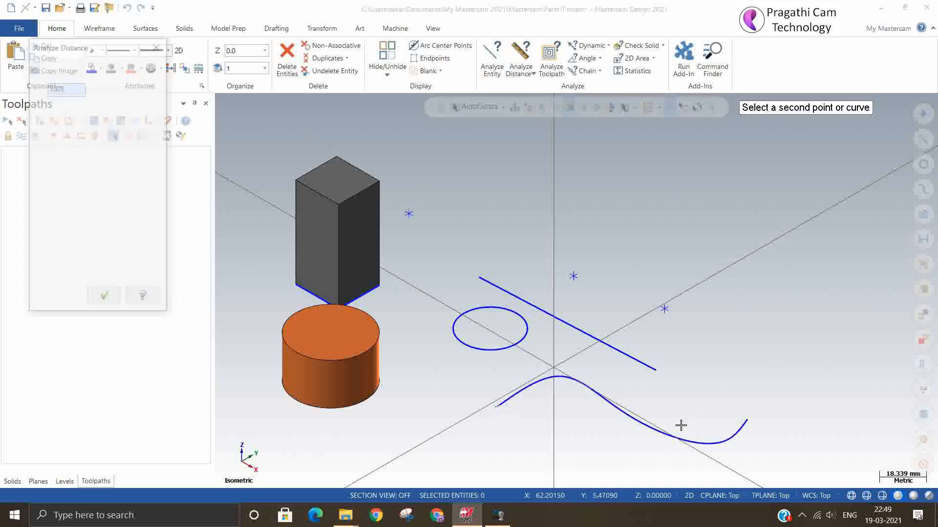
click(747, 420)
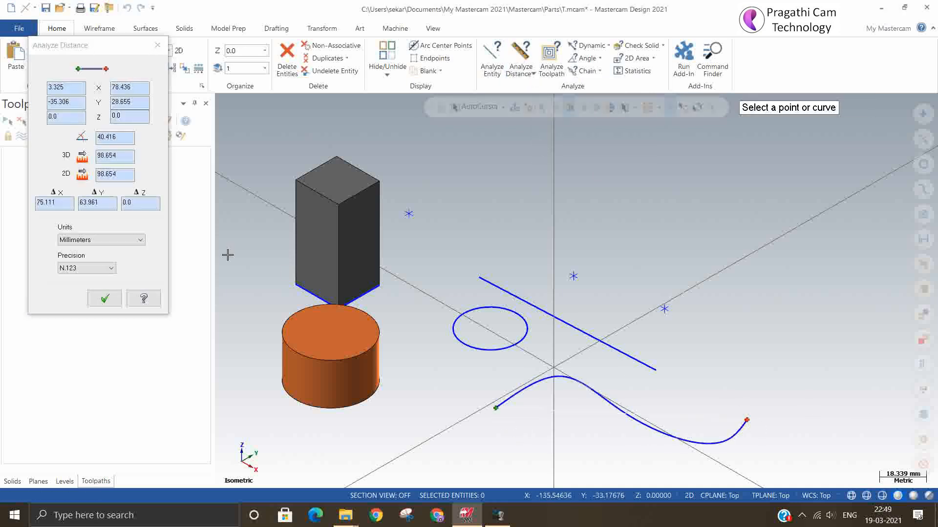
mouse_move(129, 176)
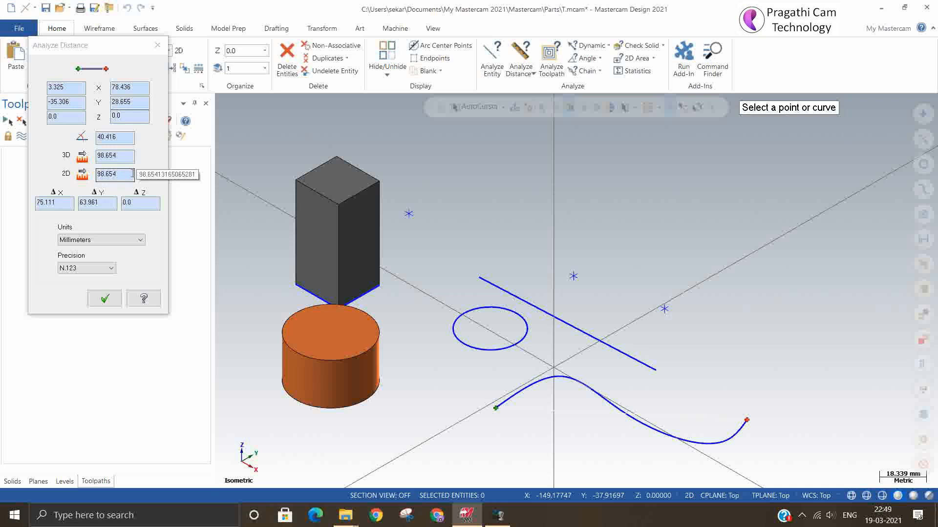
click(156, 46)
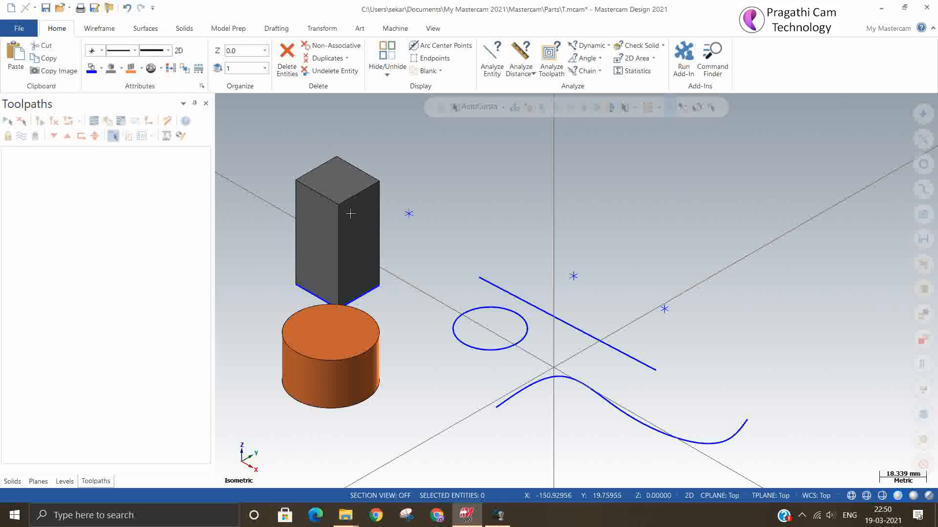
- Analyze the spline's length along the curve for comparison with the straight-line distance between its endpoints
click(532, 78)
click(538, 104)
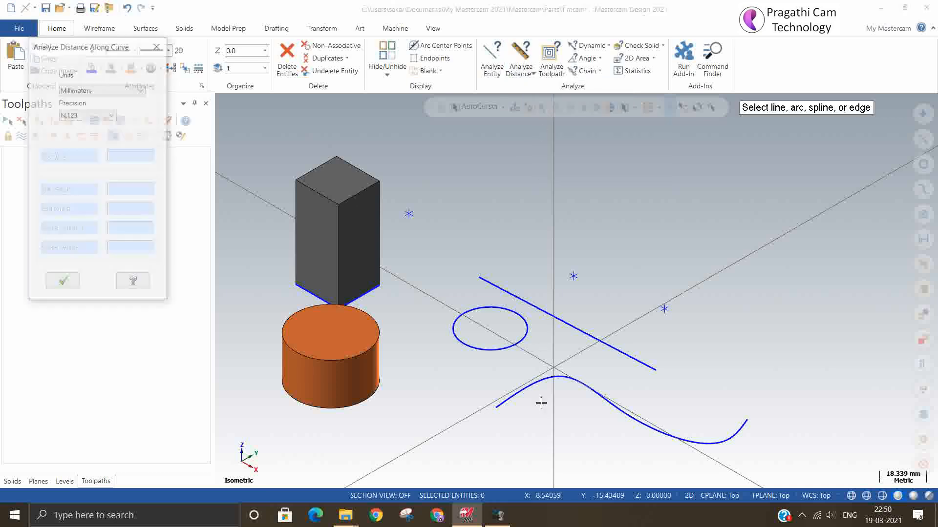
click(541, 382)
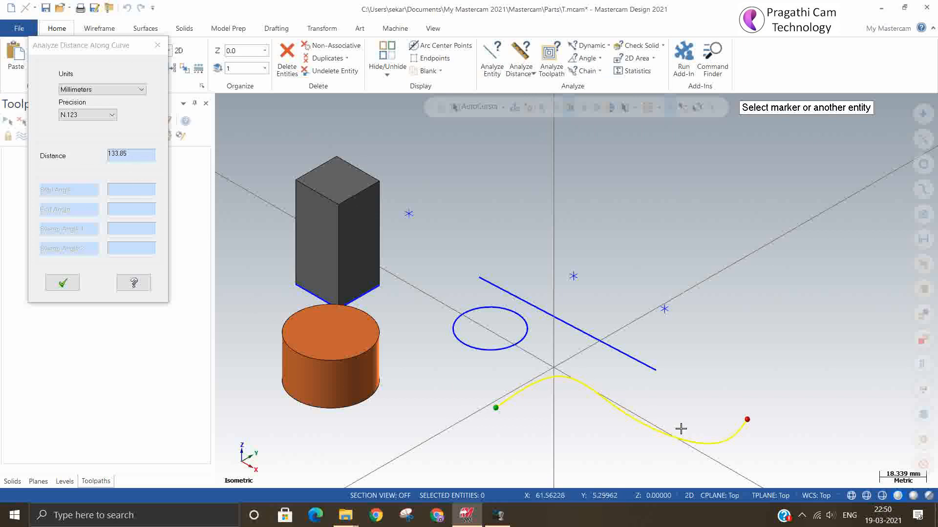
click(63, 282)
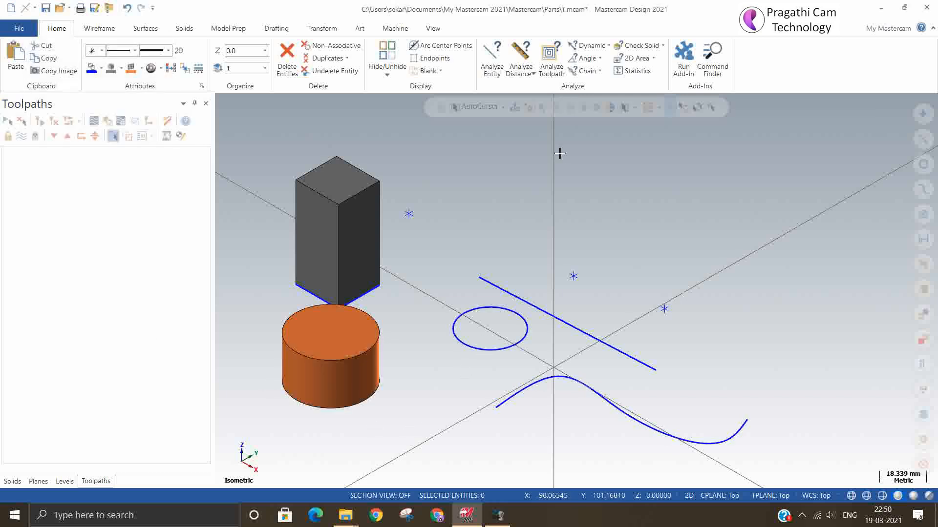
click(534, 74)
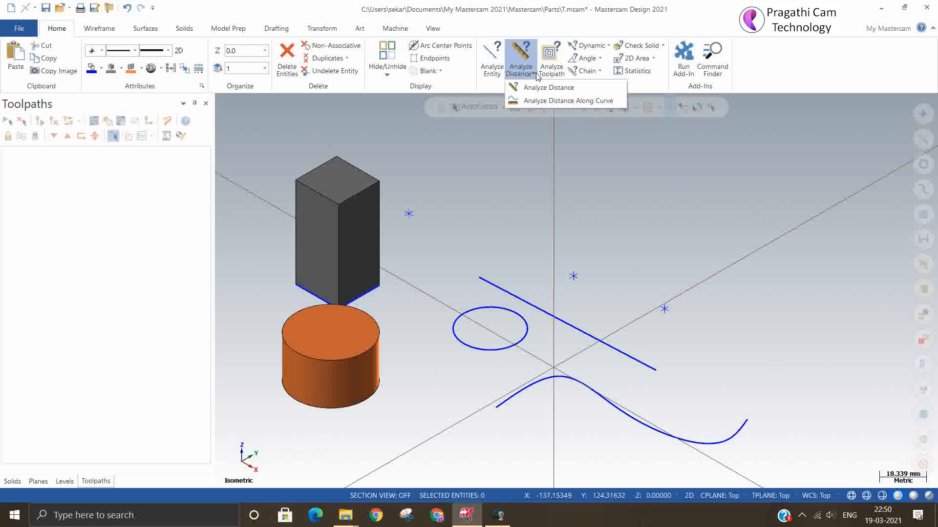
click(534, 74)
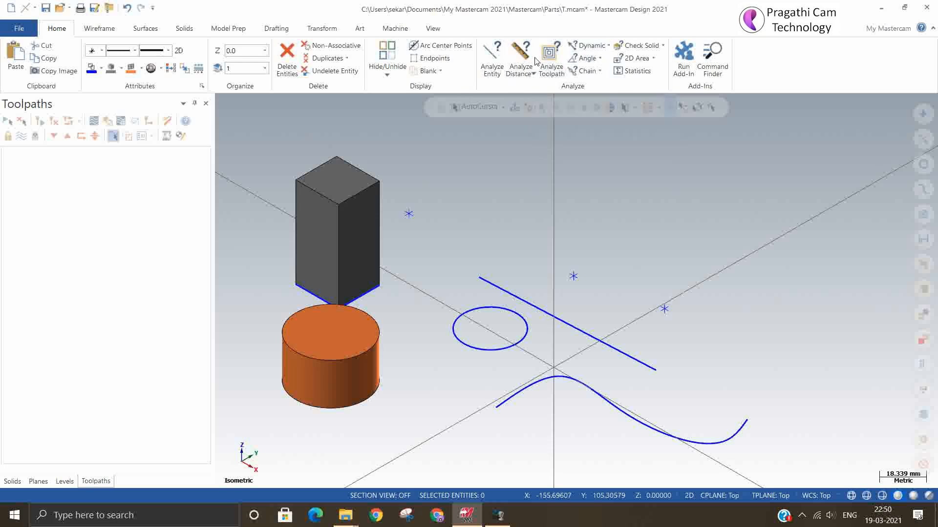
- Run a dynamic analysis on the orange cylinder's top face, its curved side face and the spline
click(591, 47)
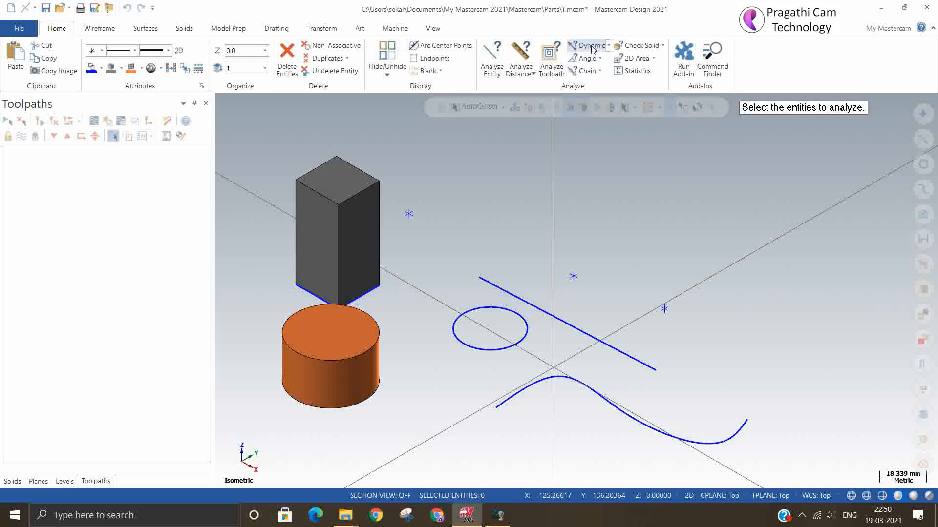
click(328, 330)
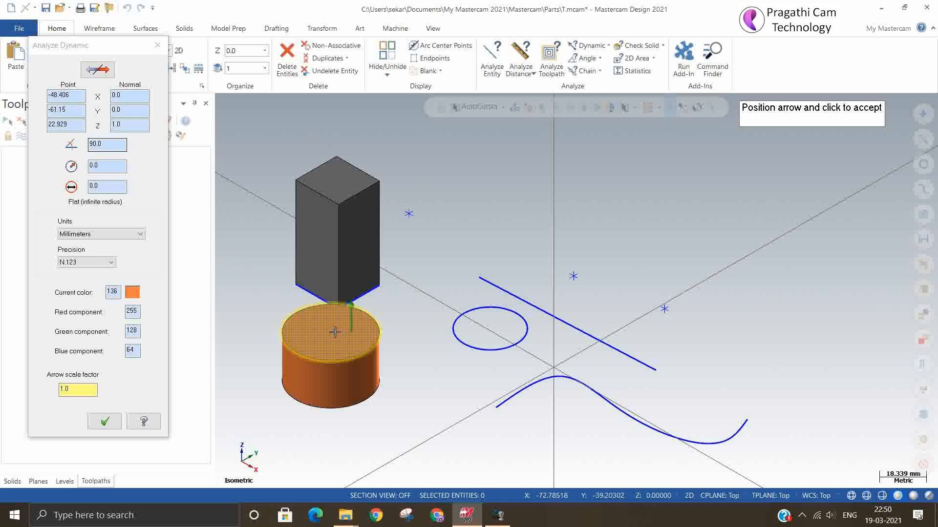
key(Escape)
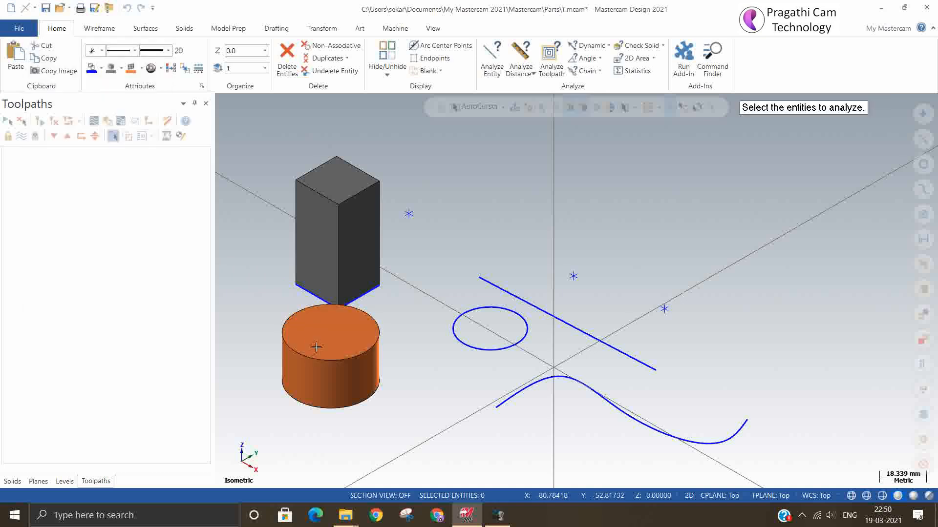
click(332, 385)
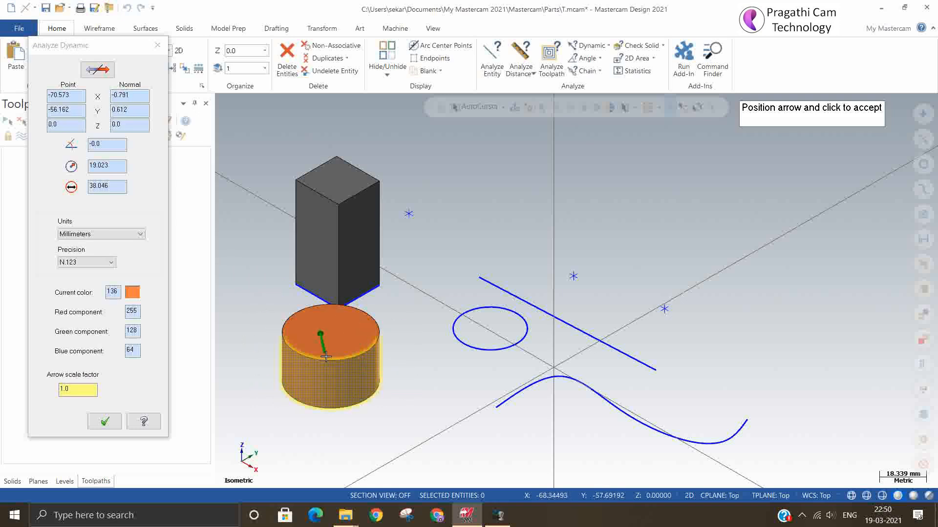
key(Escape)
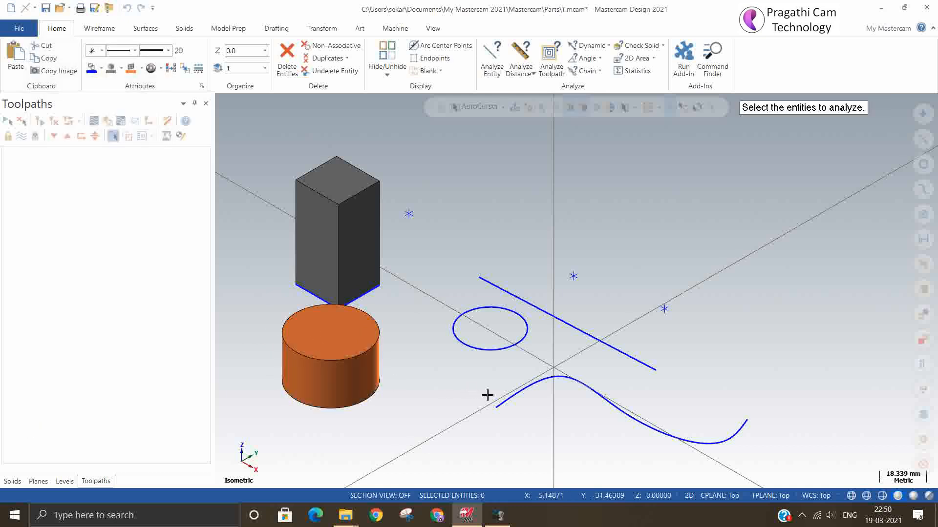
click(500, 397)
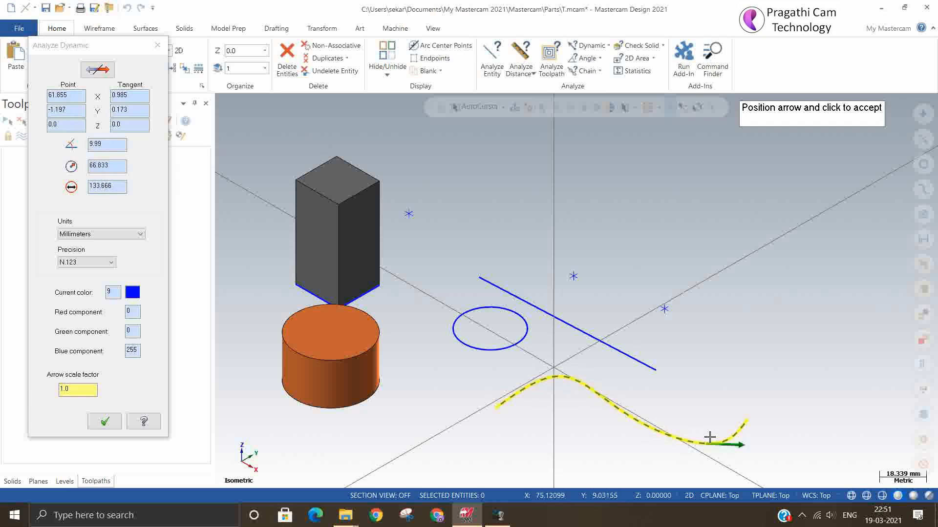
key(Escape)
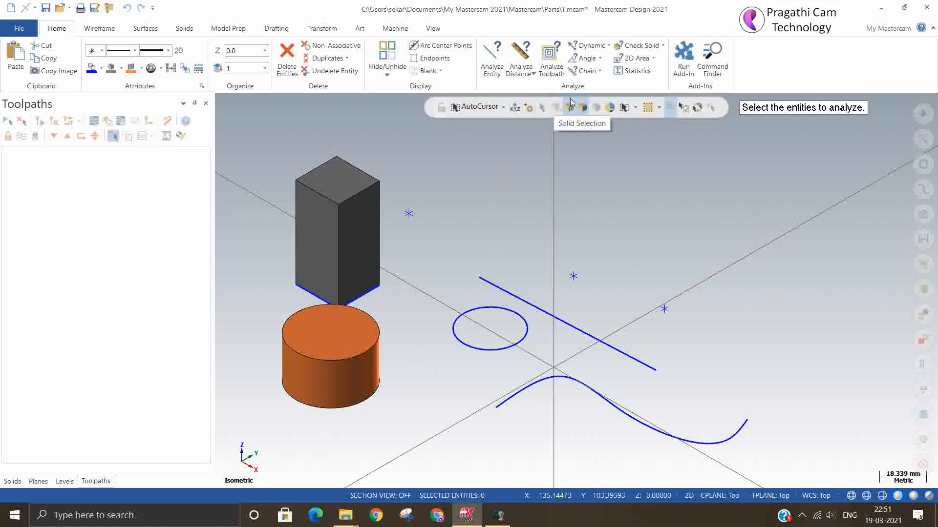
- Analyze the position coordinates of the middle one of the three point entities
click(612, 45)
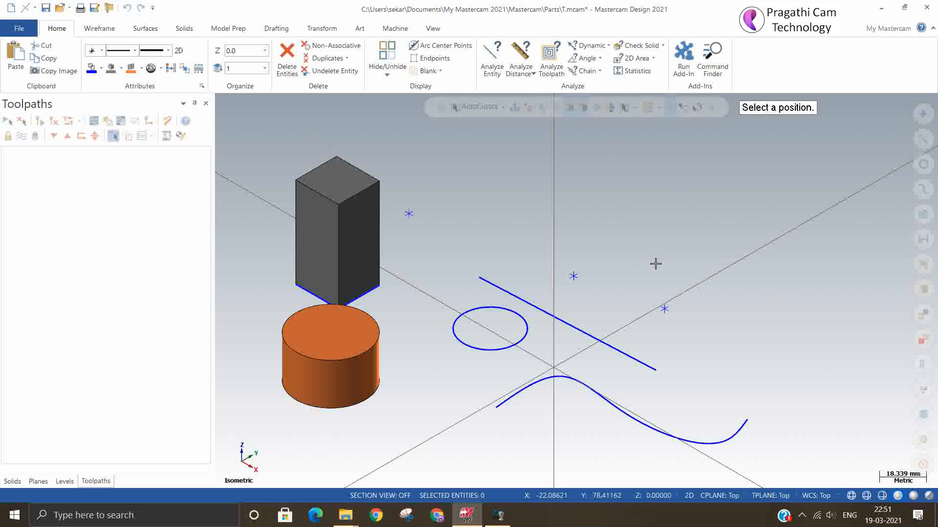
click(573, 277)
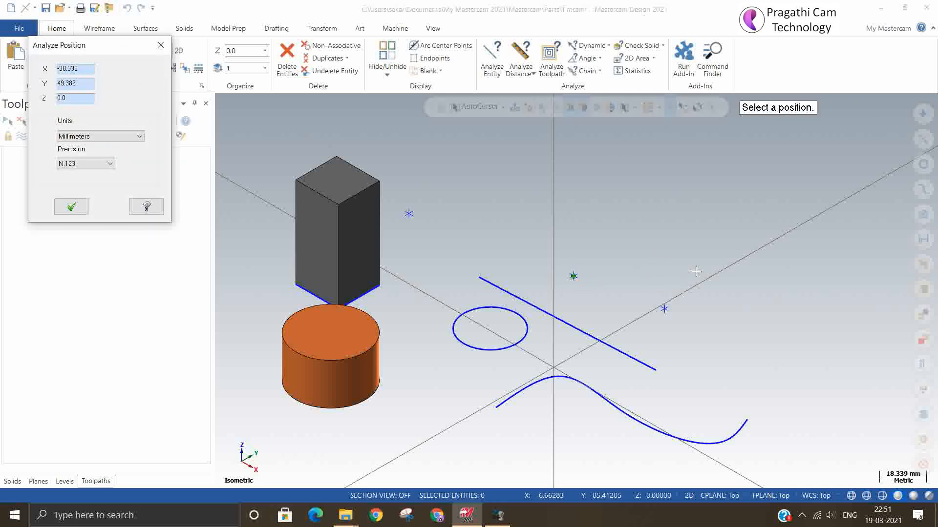
click(73, 208)
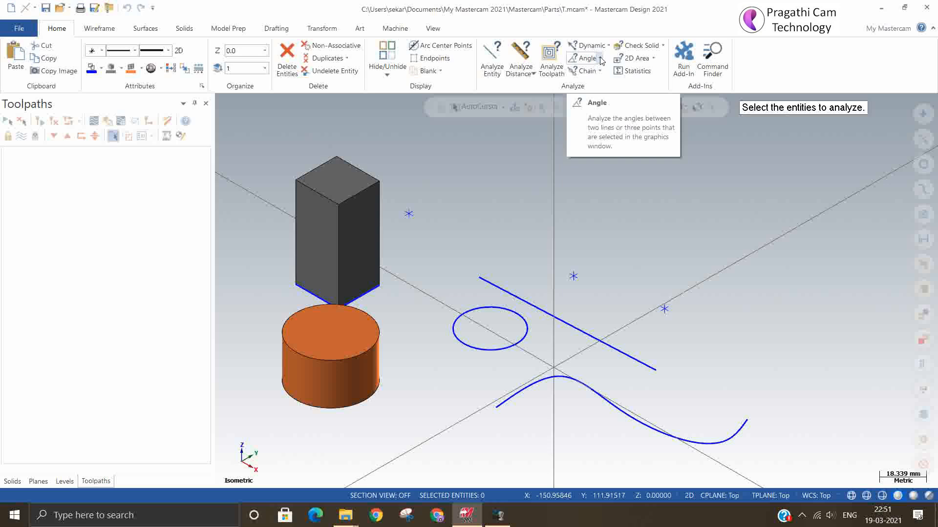
- Draw a freeform line about 104 mm long at 90 degrees from the sloped line's lower endpoint
click(99, 28)
click(81, 58)
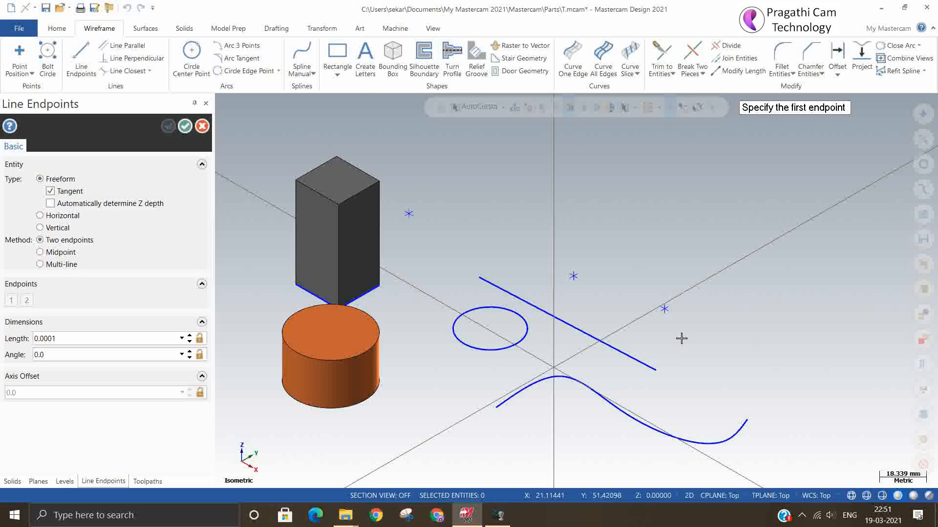
click(660, 372)
click(843, 263)
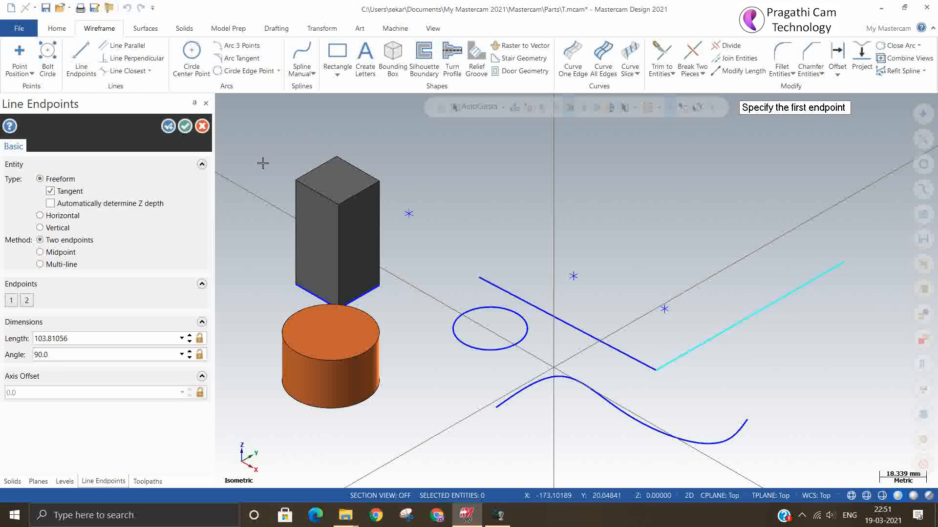
click(185, 126)
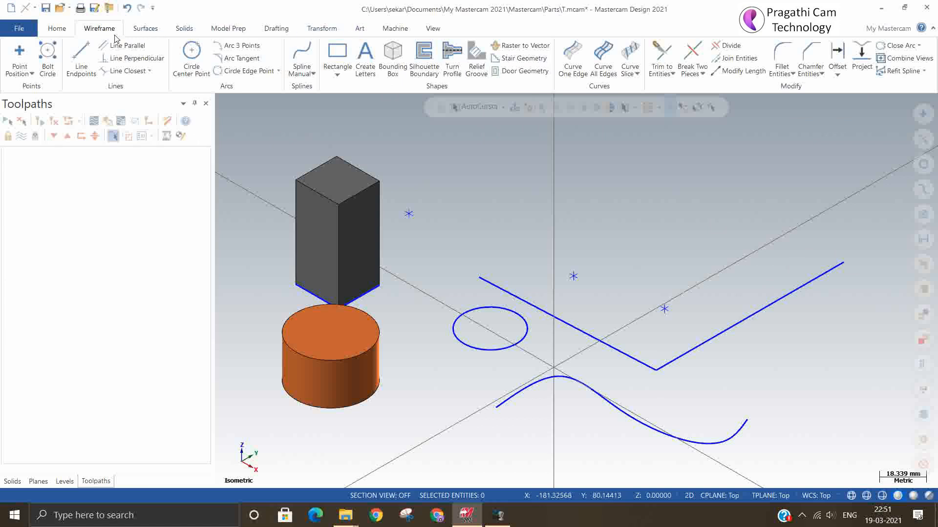
- Analyze the angle between the sloped line and the new line joined to its end, using the two-line method in the construction plane
click(57, 29)
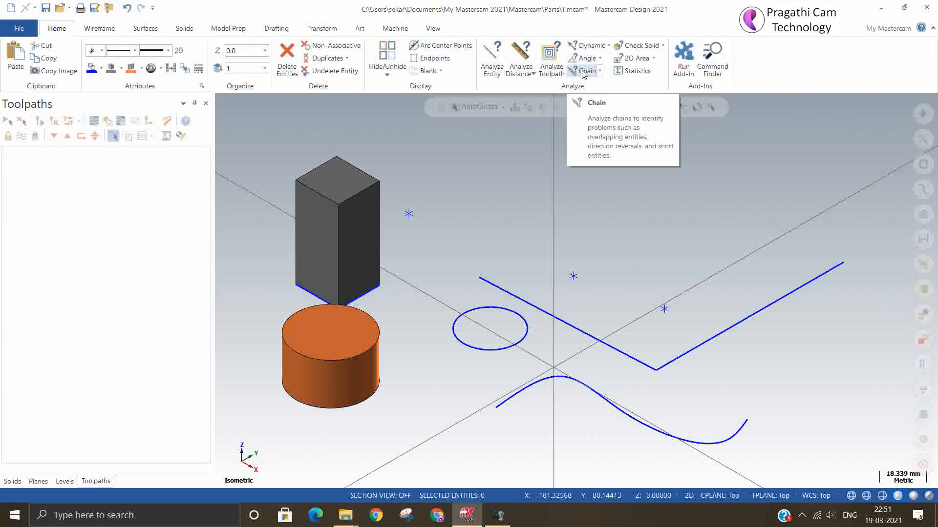
click(600, 58)
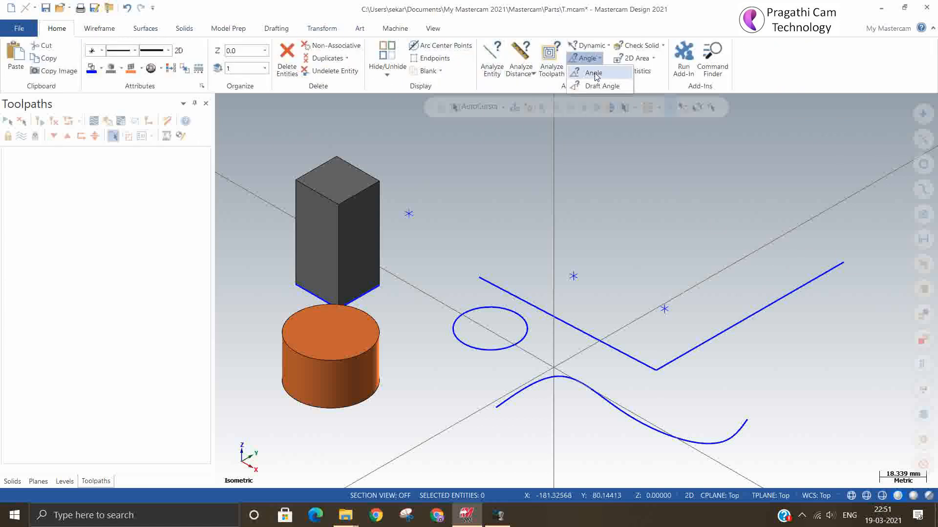
click(593, 73)
click(581, 331)
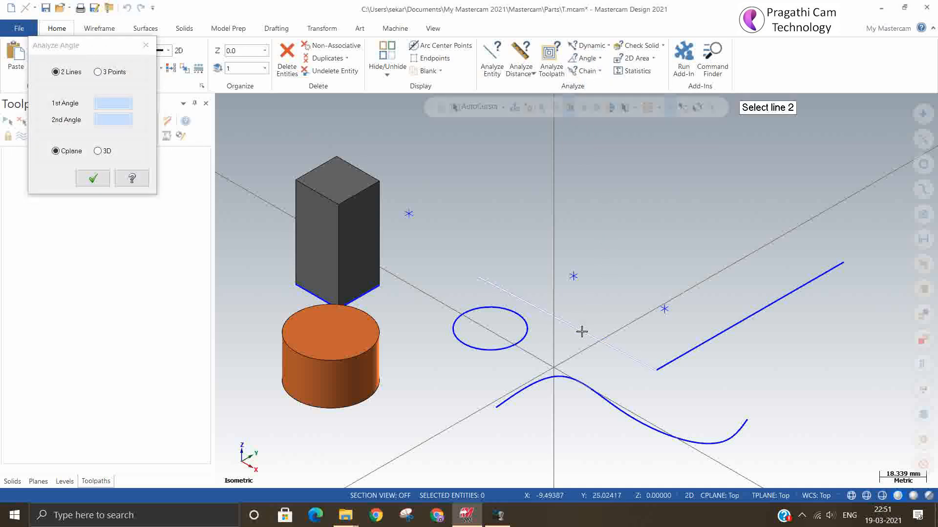
click(689, 347)
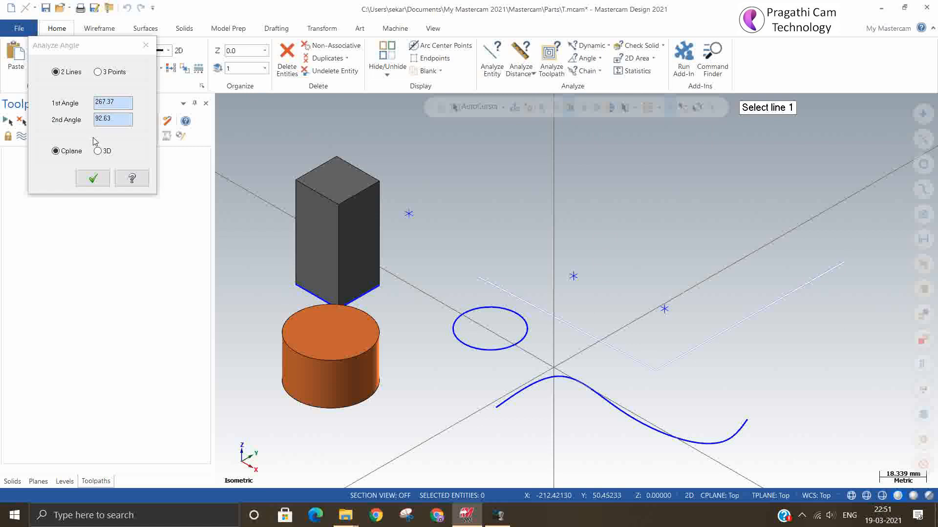
mouse_move(112, 108)
click(92, 179)
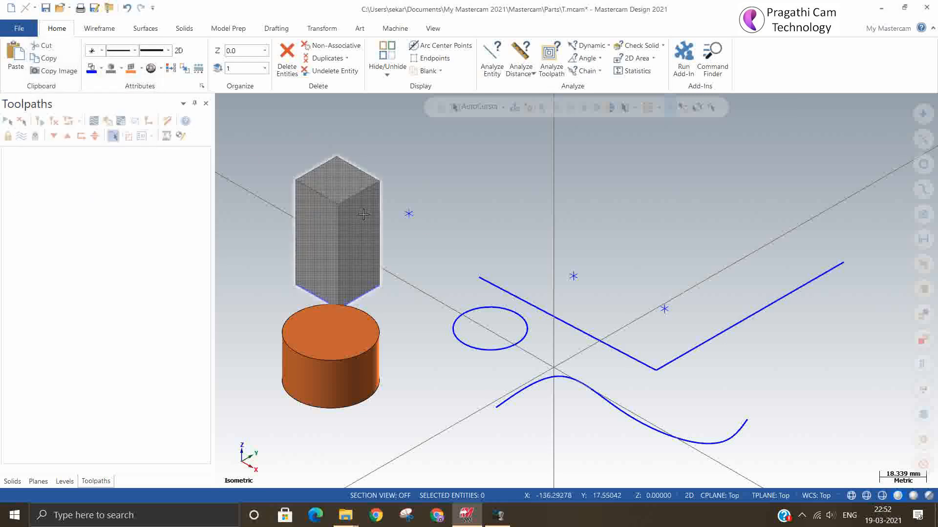
click(600, 59)
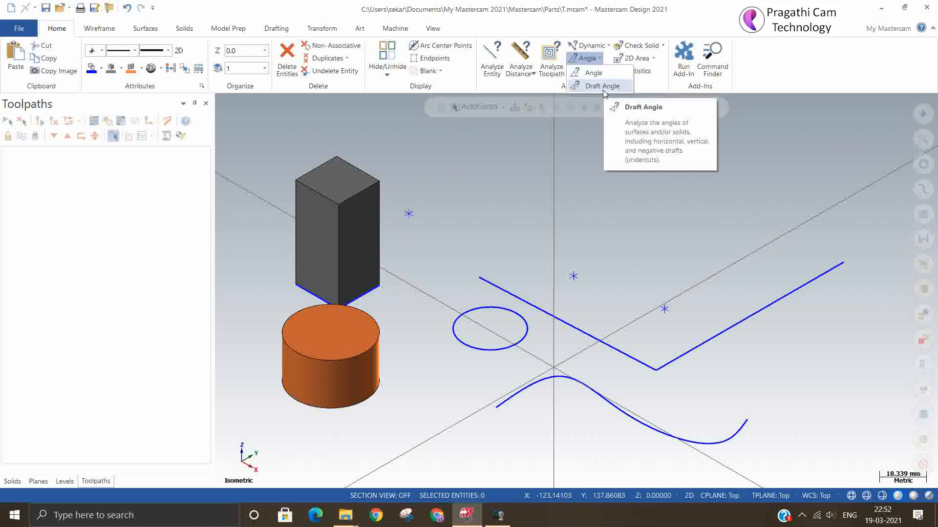
click(327, 209)
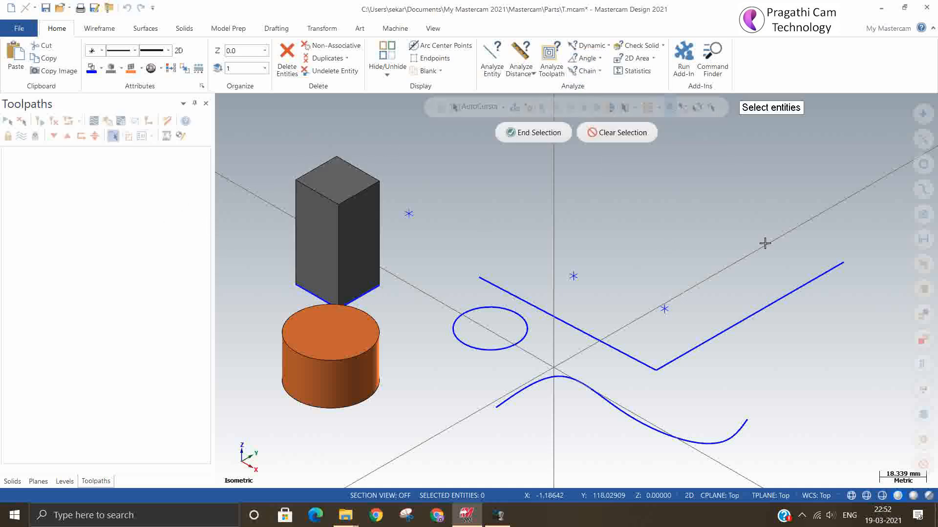
- Delete the gray box solid, keeping its base rectangle
click(375, 257)
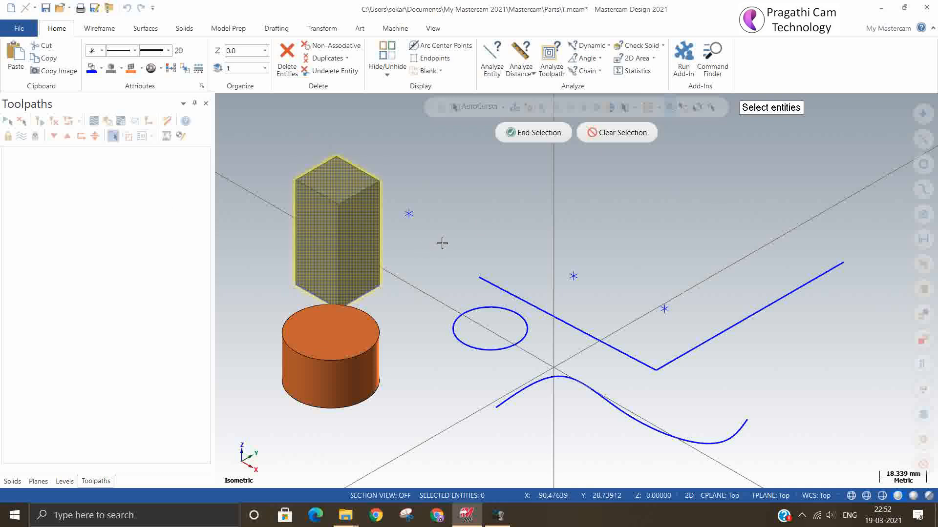
click(533, 132)
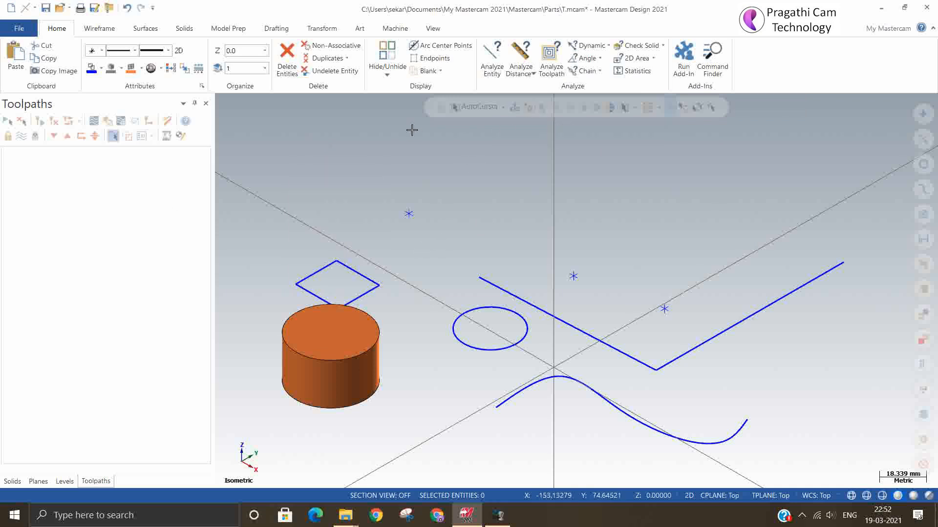
- Extrude the rectangle 50 mm upward as a new solid body with a 5-degree draft angle
click(184, 28)
click(108, 58)
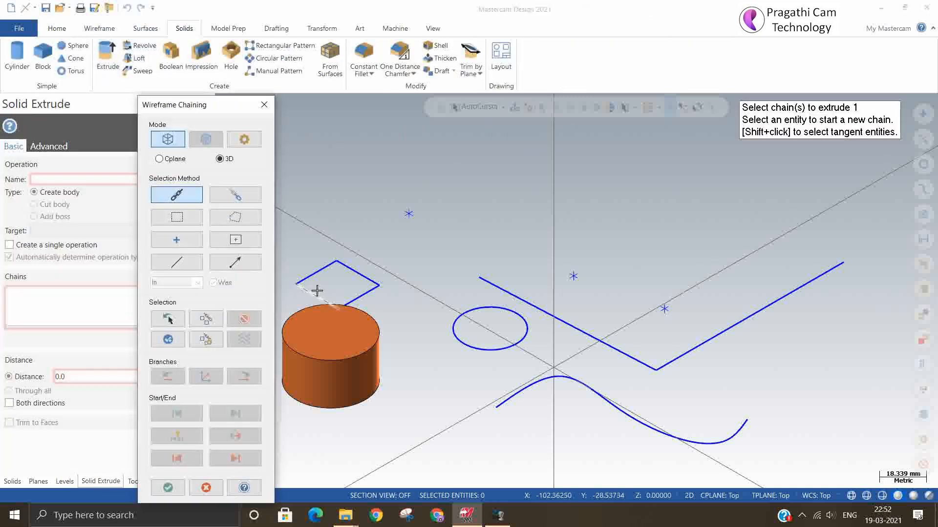
click(317, 291)
click(168, 487)
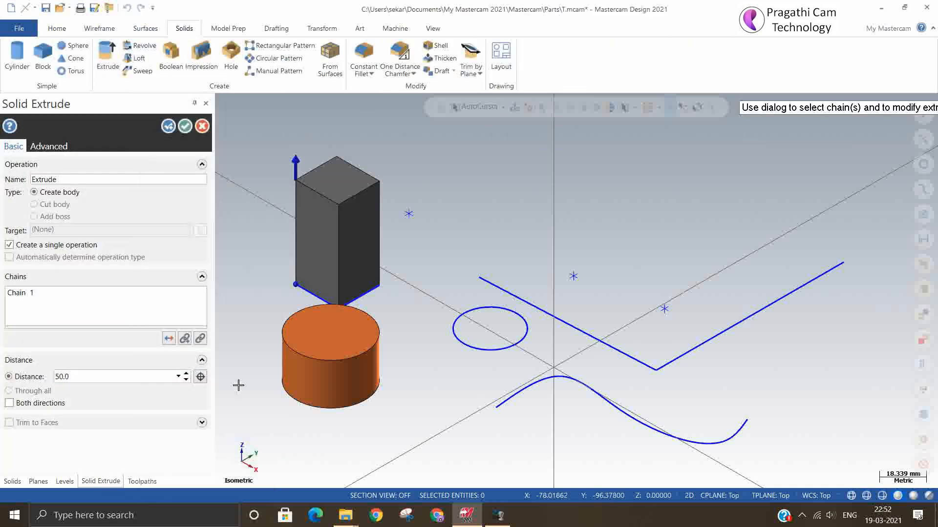
click(53, 150)
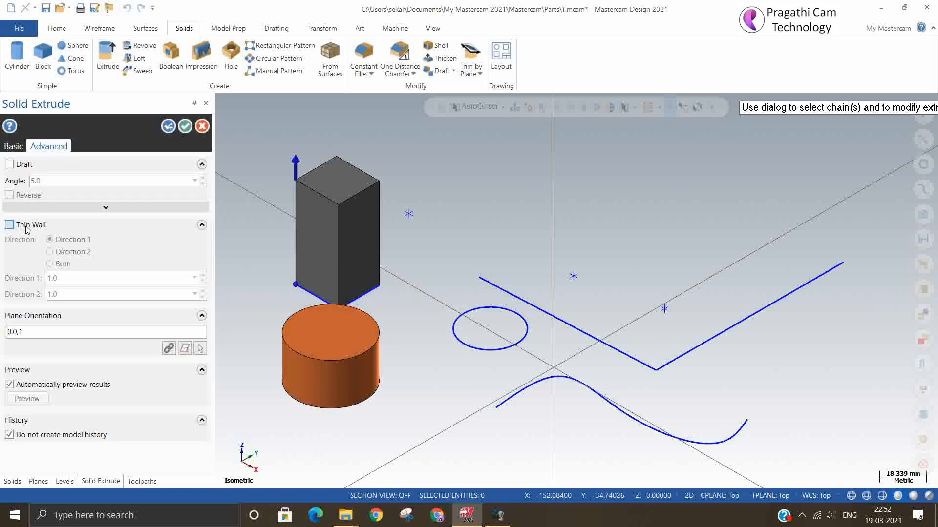
click(20, 165)
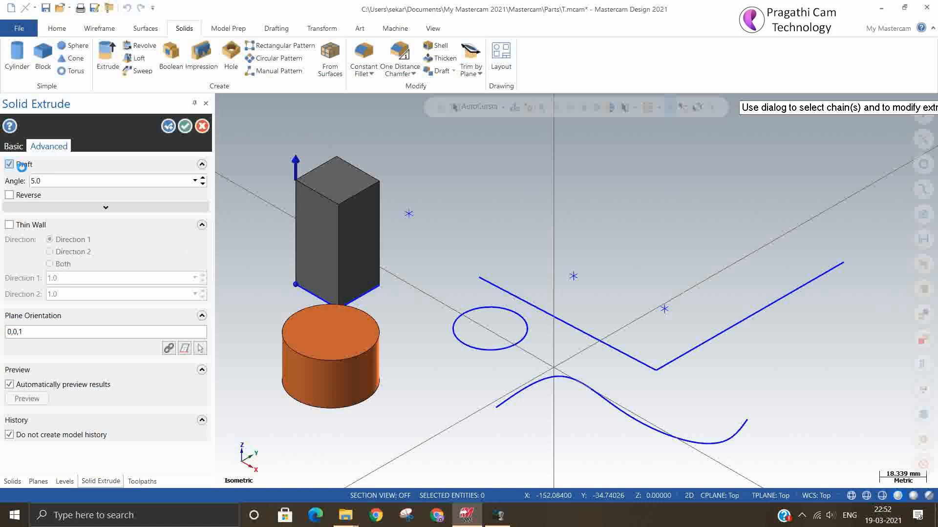
click(184, 126)
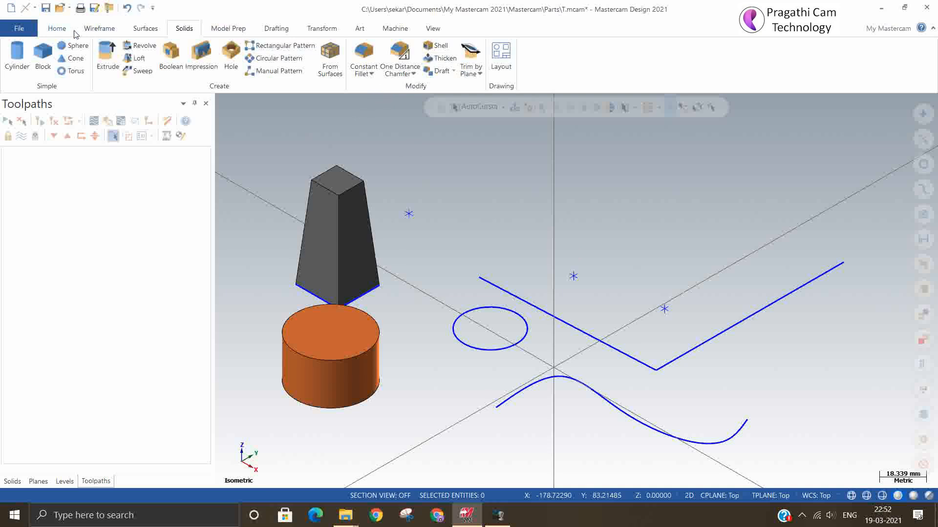
- Analyze the draft angles of the solids from vertical, using the Top reference plane, surface normals and a precision of 0.025
click(96, 30)
click(57, 29)
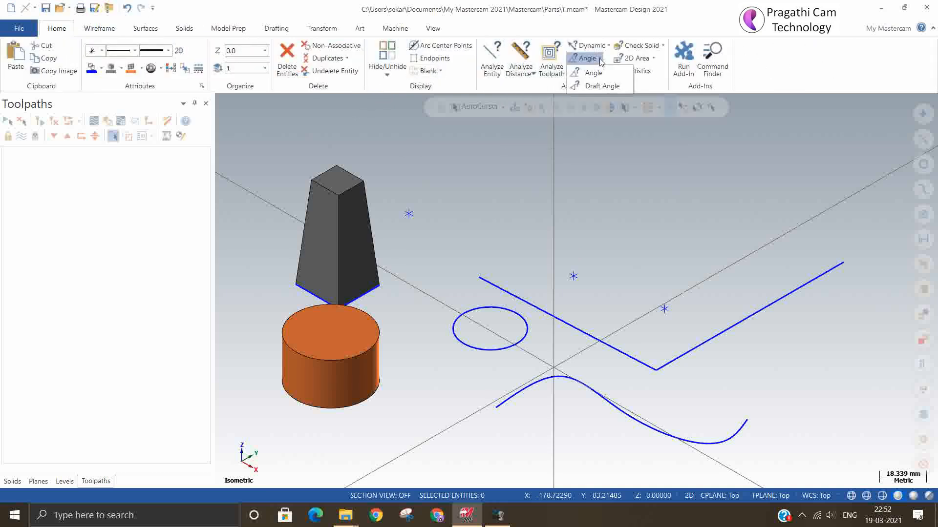
click(353, 227)
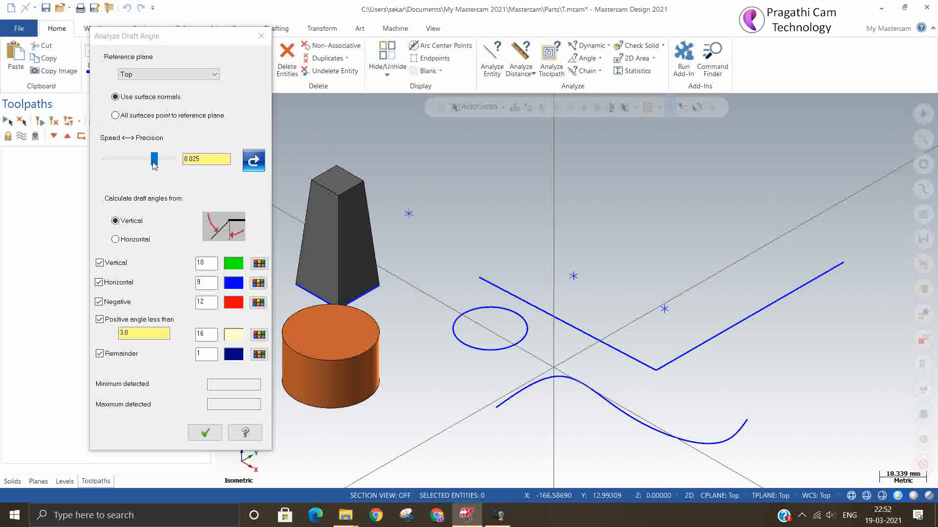
click(253, 161)
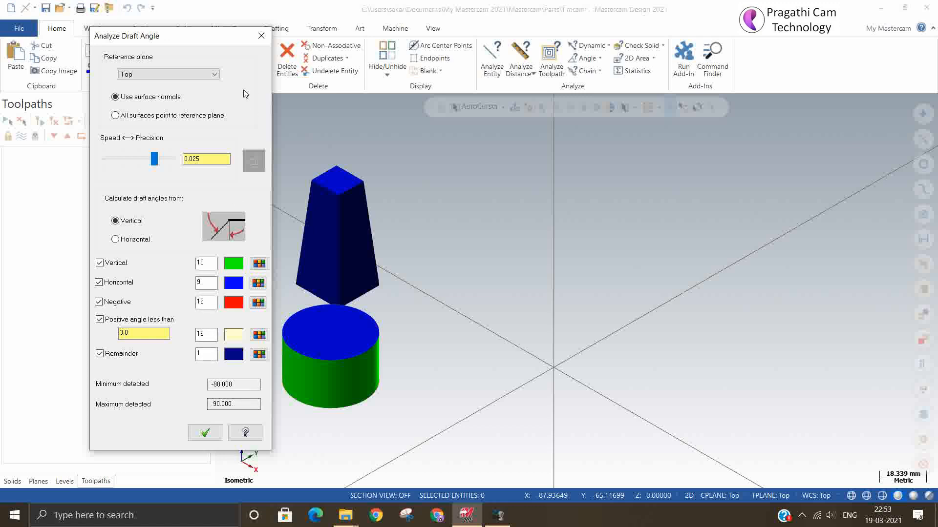
click(262, 41)
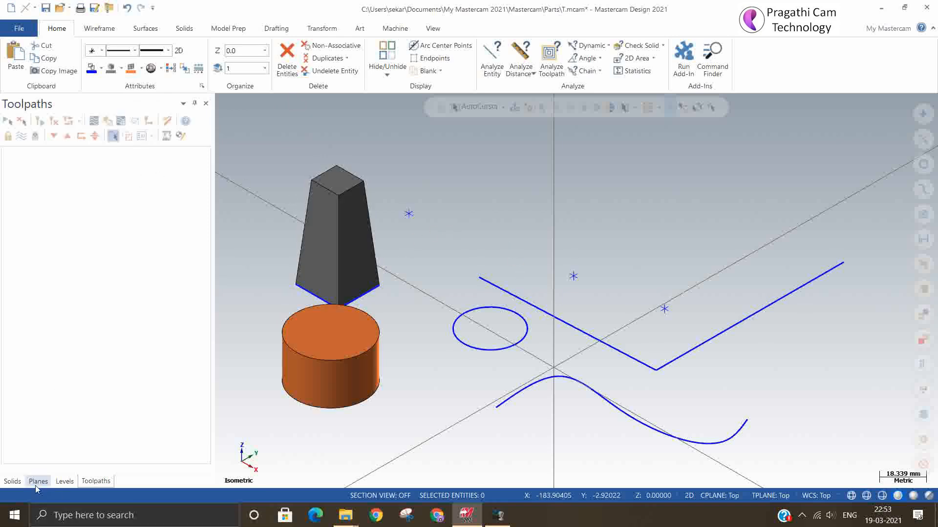
- Delete the tapered solid from the model, keeping its base rectangle
click(12, 482)
click(7, 137)
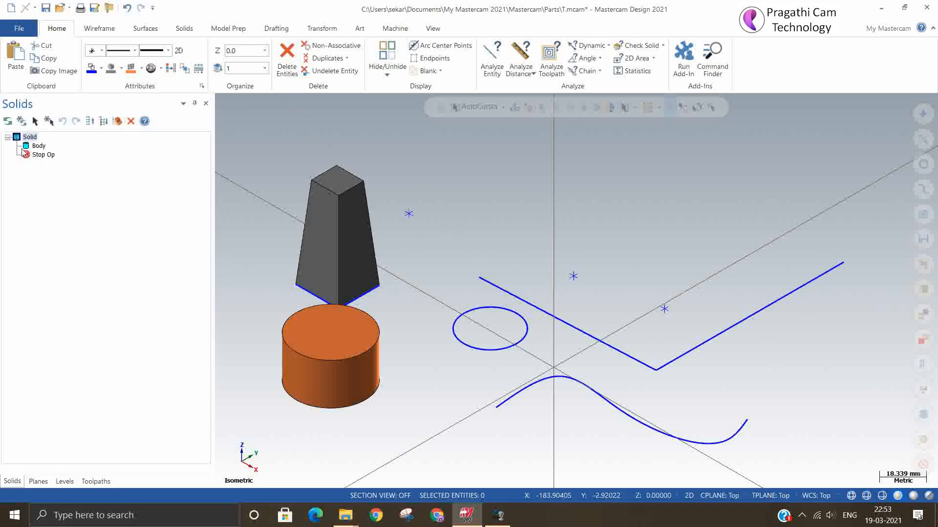
click(34, 146)
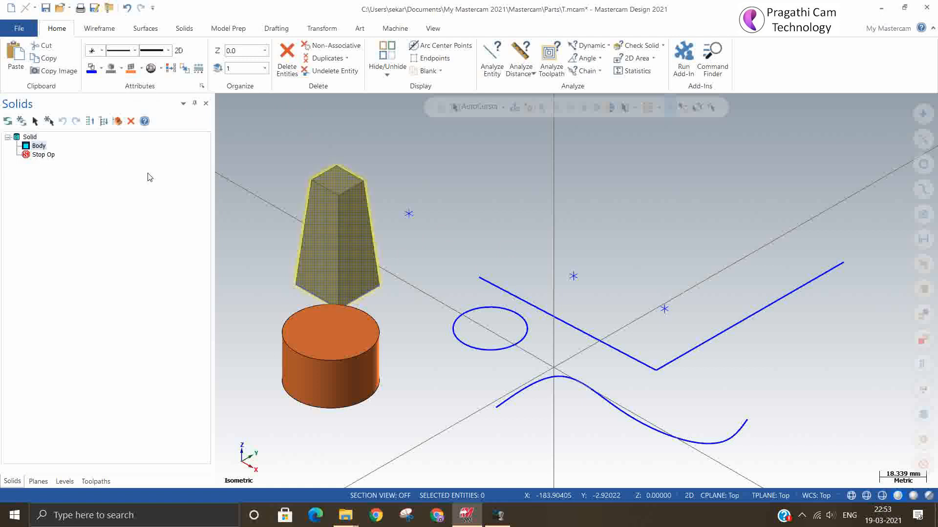
right_click(36, 148)
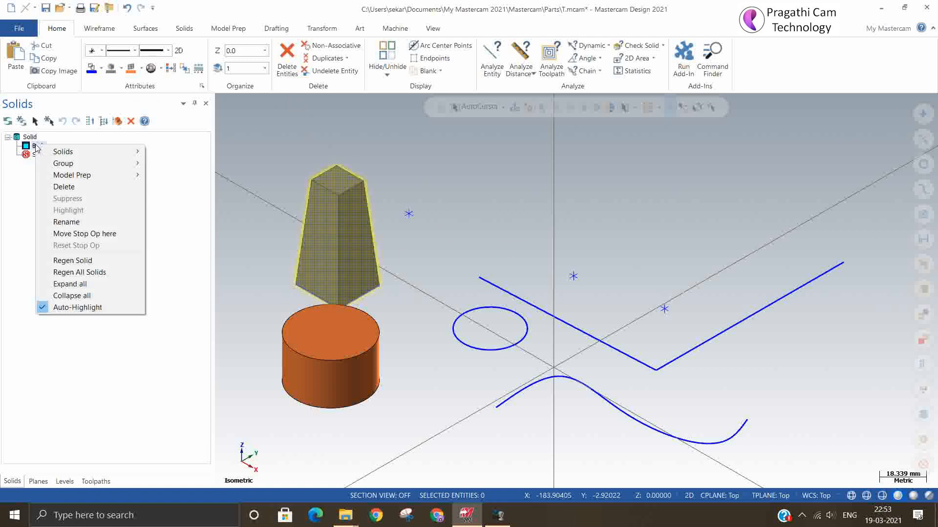
click(70, 186)
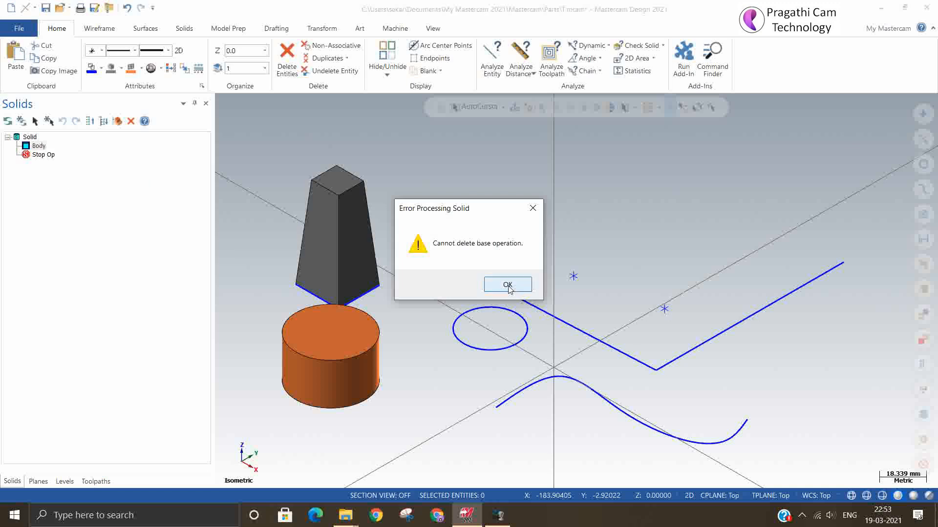
click(507, 285)
click(30, 137)
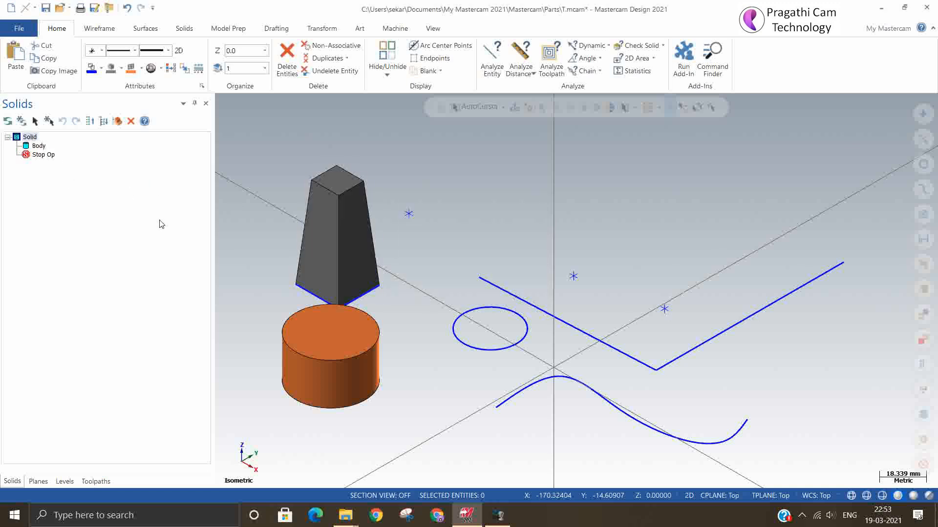
key(Delete)
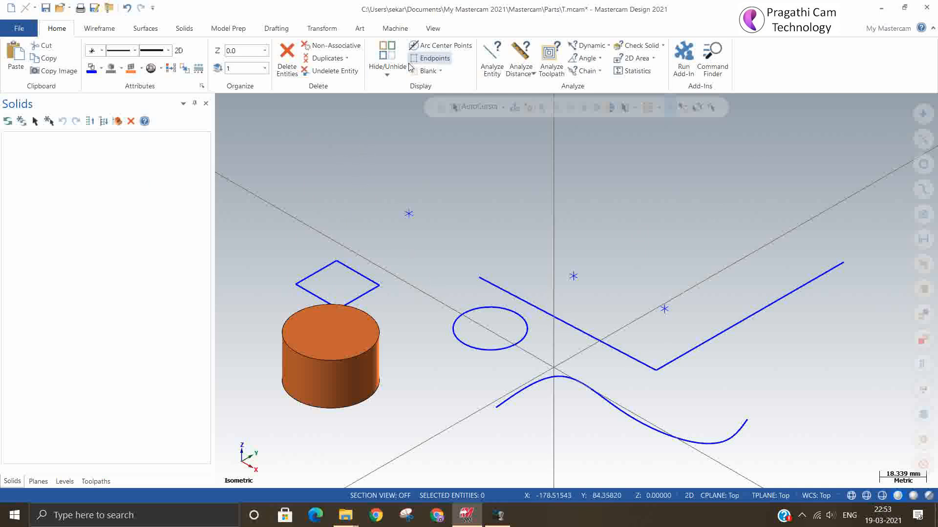
- Extrude the rectangle 50 mm upward as a new straight-sided body with draft turned off
click(534, 74)
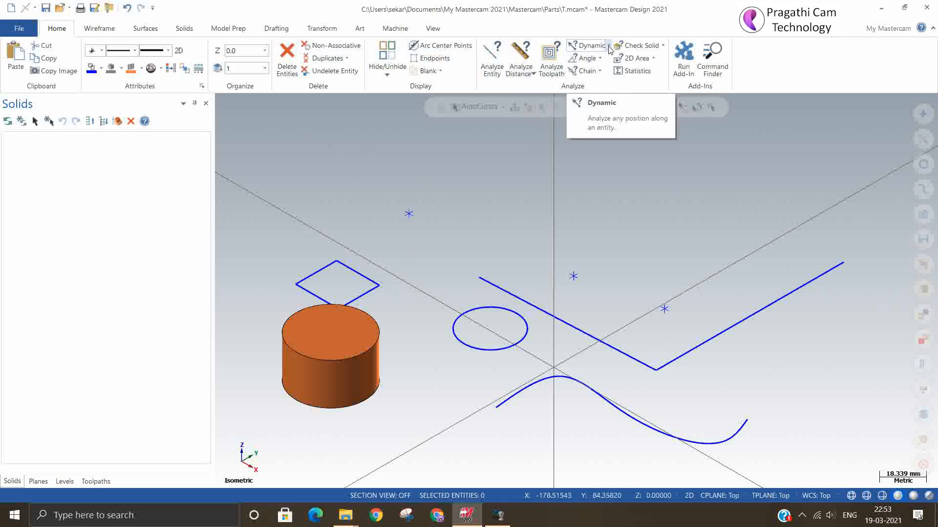
click(601, 58)
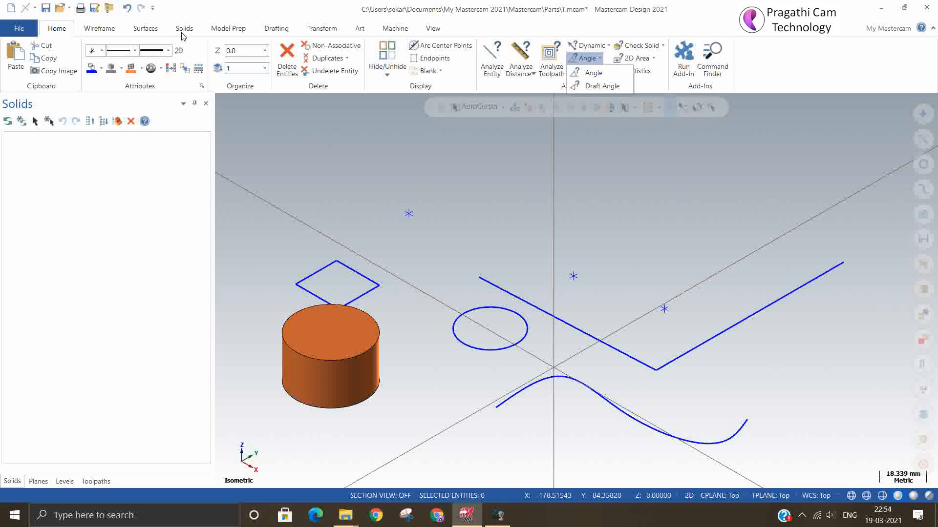
click(197, 31)
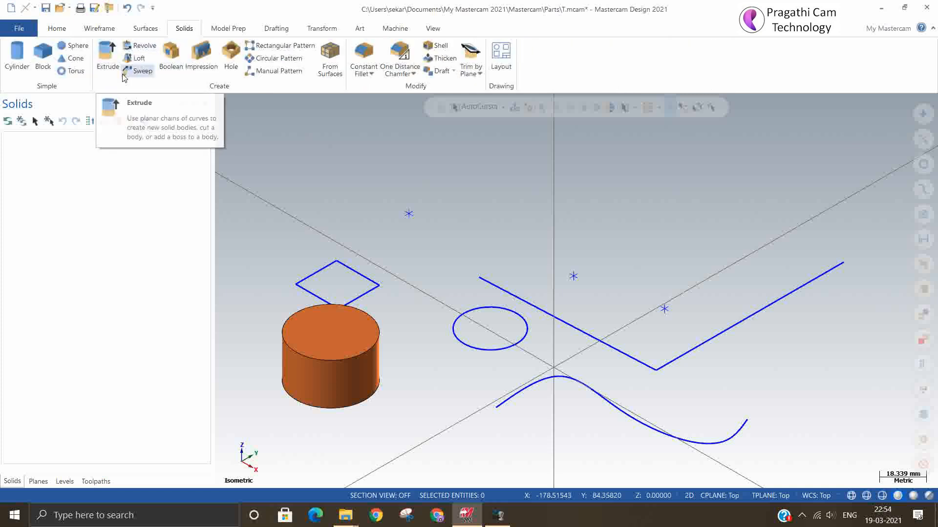
click(110, 54)
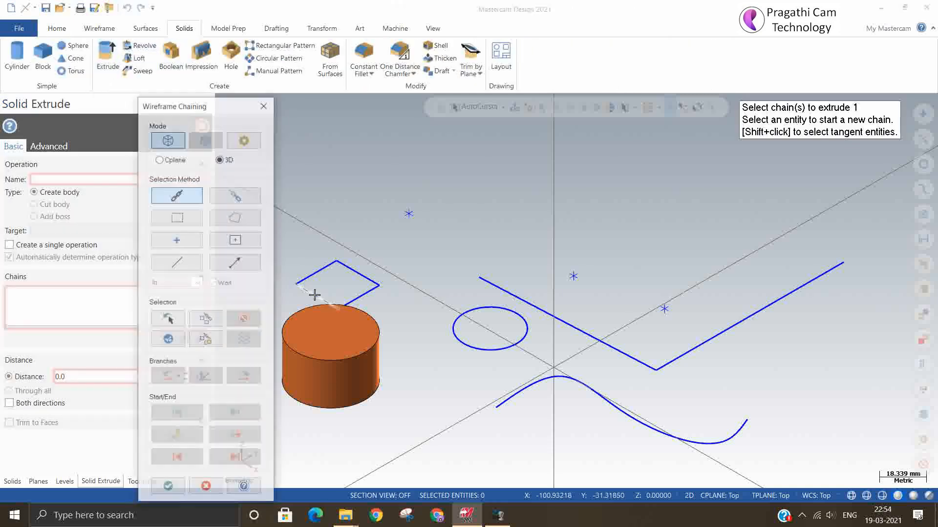
click(313, 294)
click(169, 488)
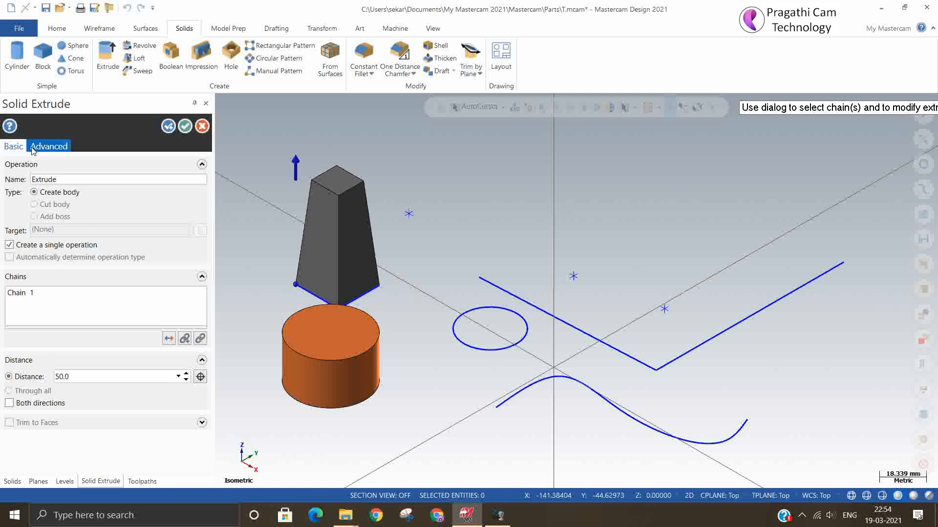
click(48, 147)
click(9, 165)
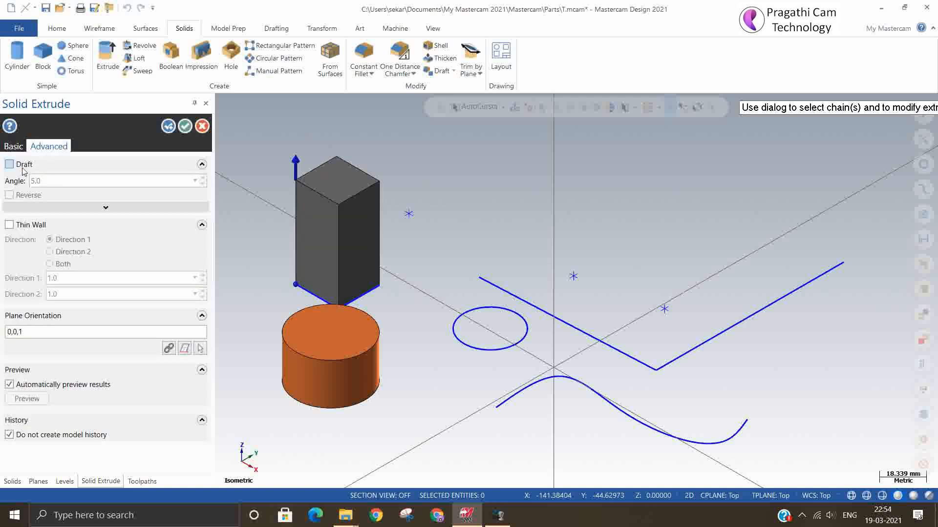
click(184, 126)
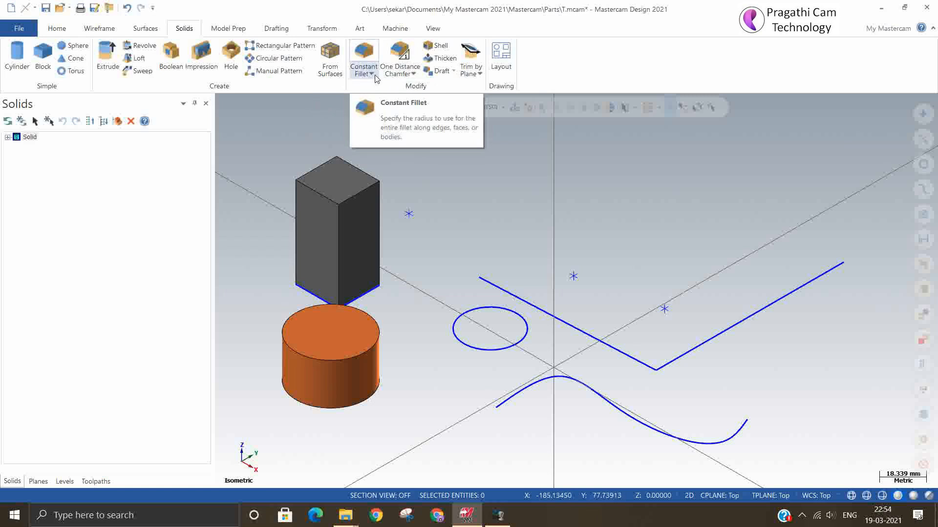
- Draft the box's +X side face by 5 degrees with the top face as reference, reversing the direction so it tapers inward toward the base
click(449, 73)
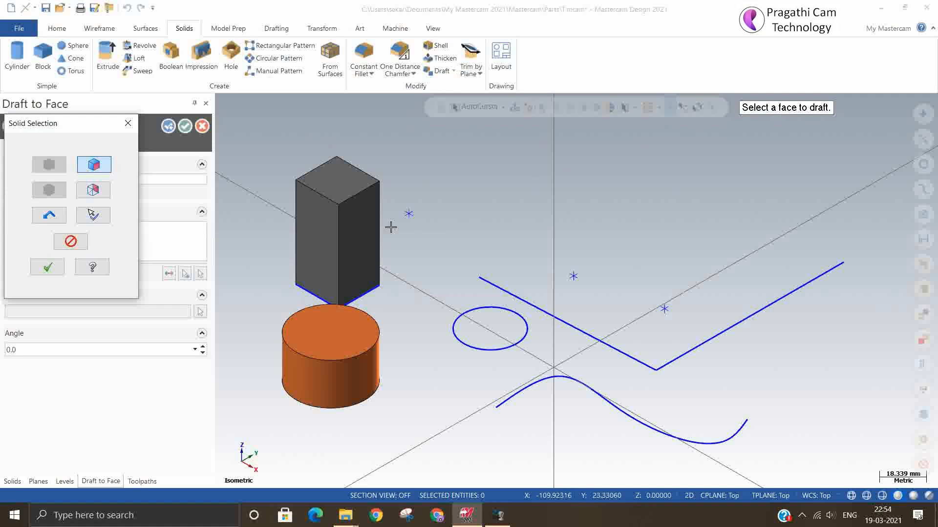
click(368, 226)
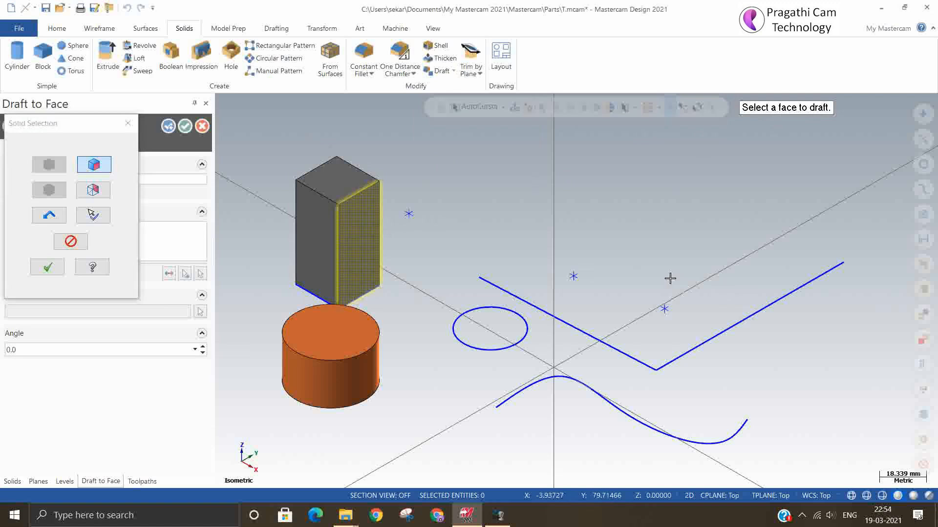
click(51, 267)
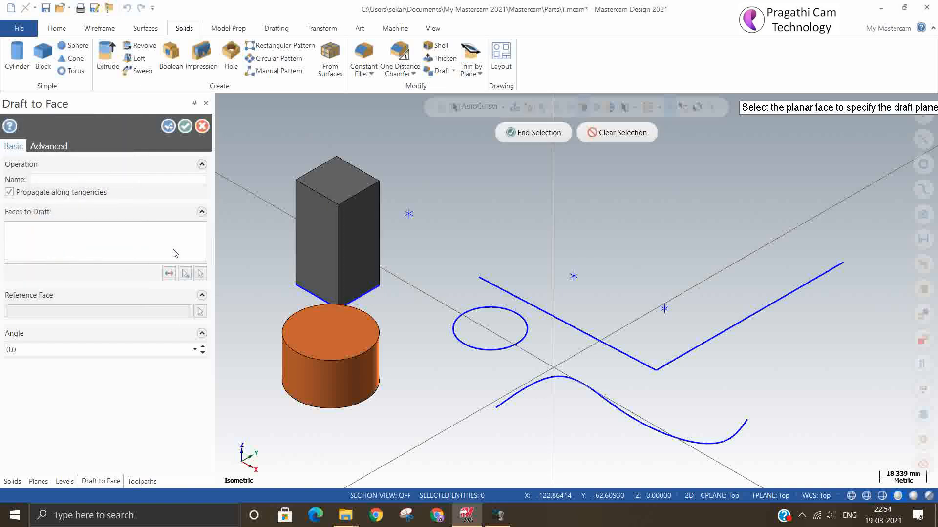
click(331, 191)
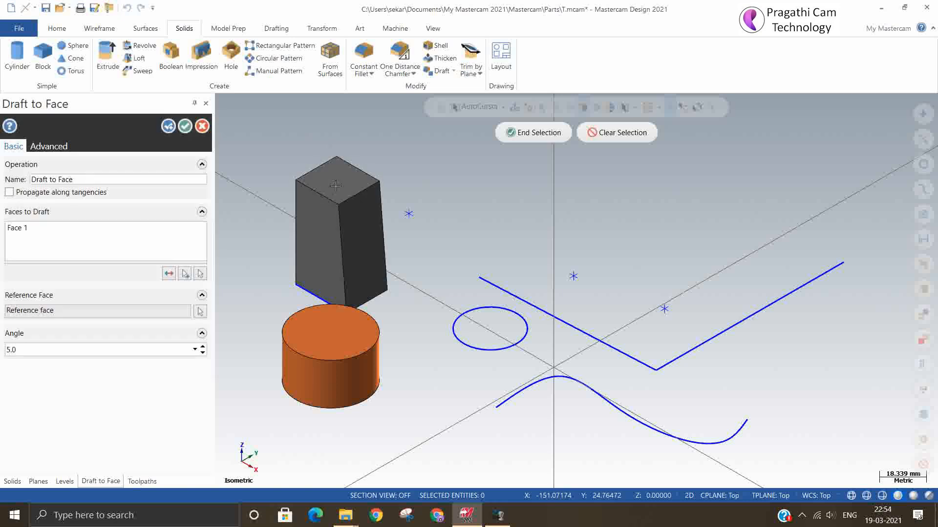
click(169, 274)
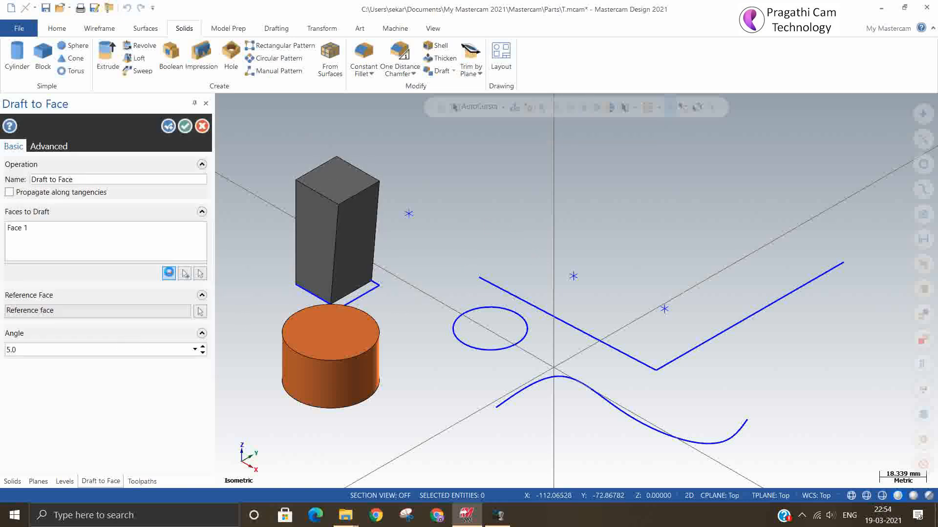
click(185, 127)
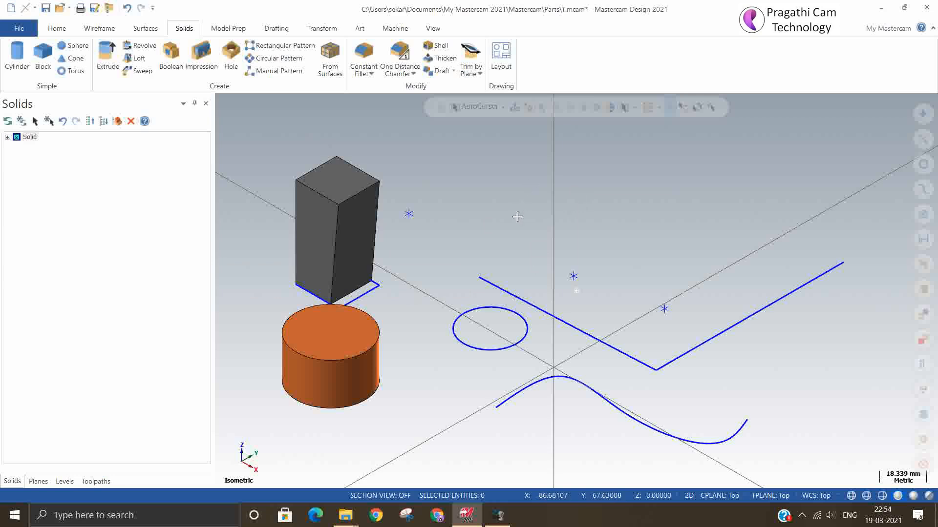
- Examine the drafted face of the box in the top and front views, and return to the isometric view
middle_drag(529, 184, 513, 233)
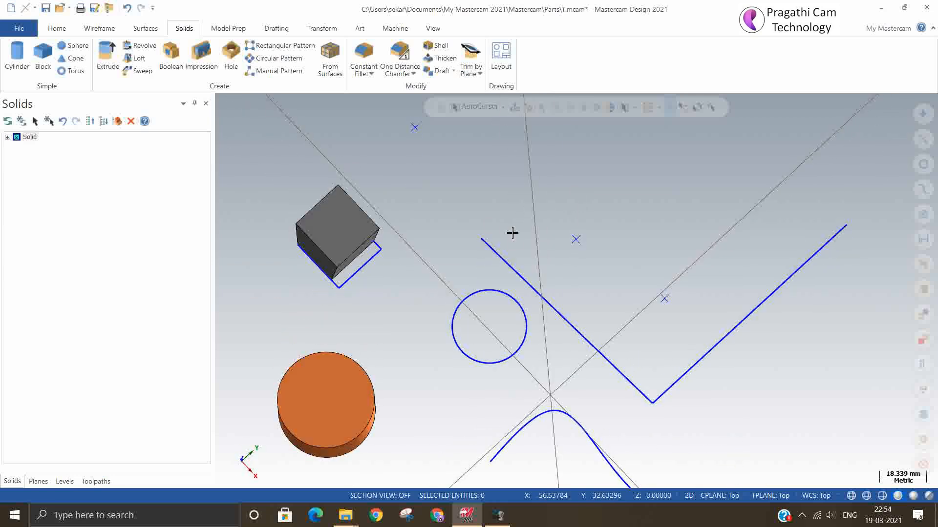
right_click(506, 227)
click(543, 291)
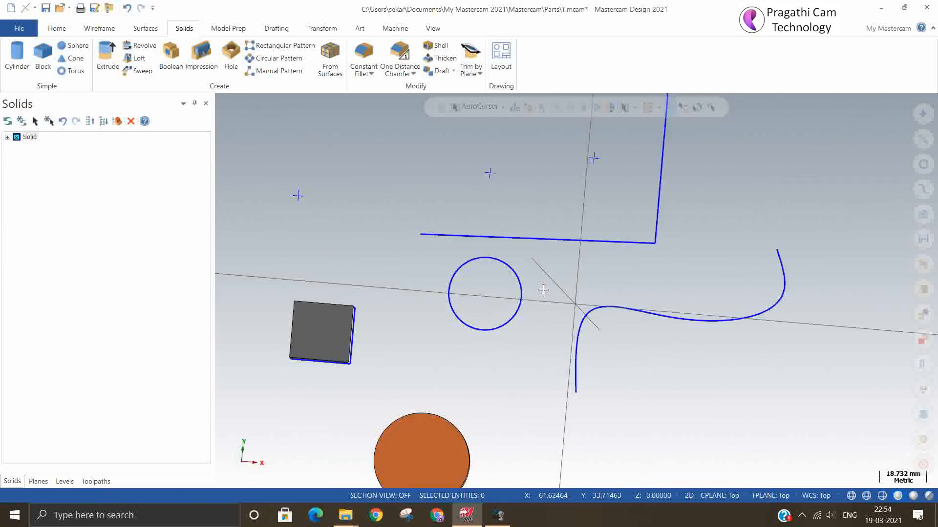
right_click(365, 226)
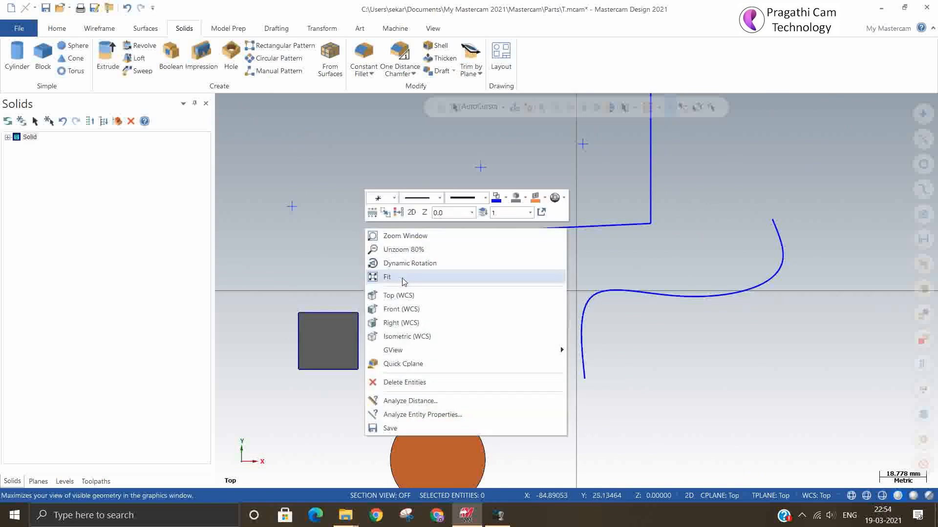
click(405, 311)
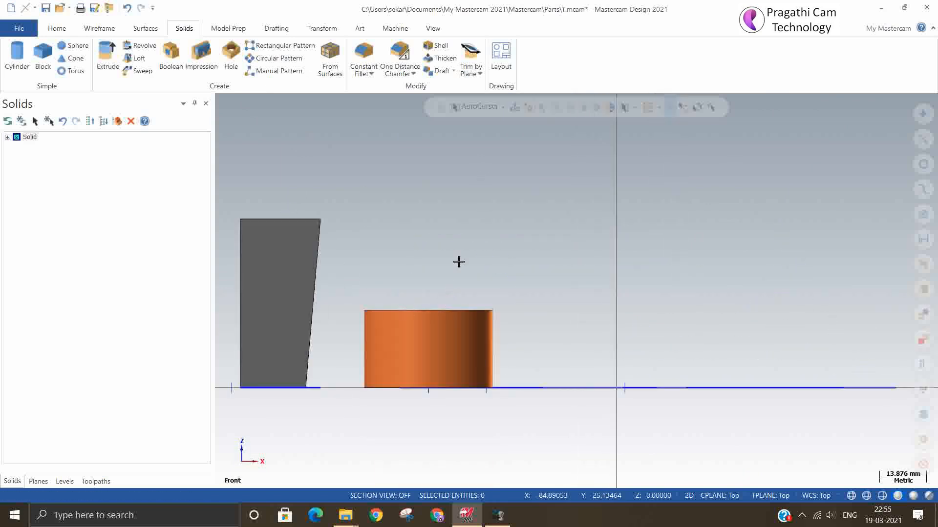
right_click(464, 218)
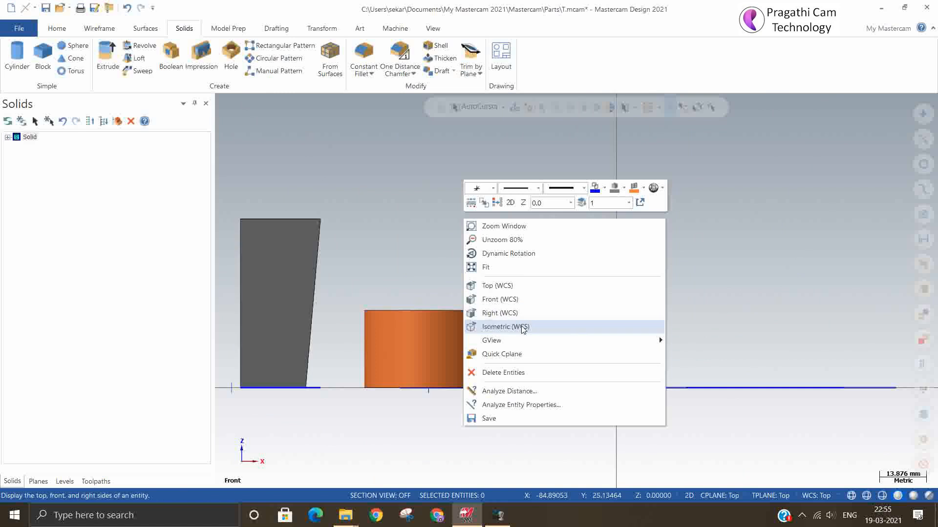
click(521, 326)
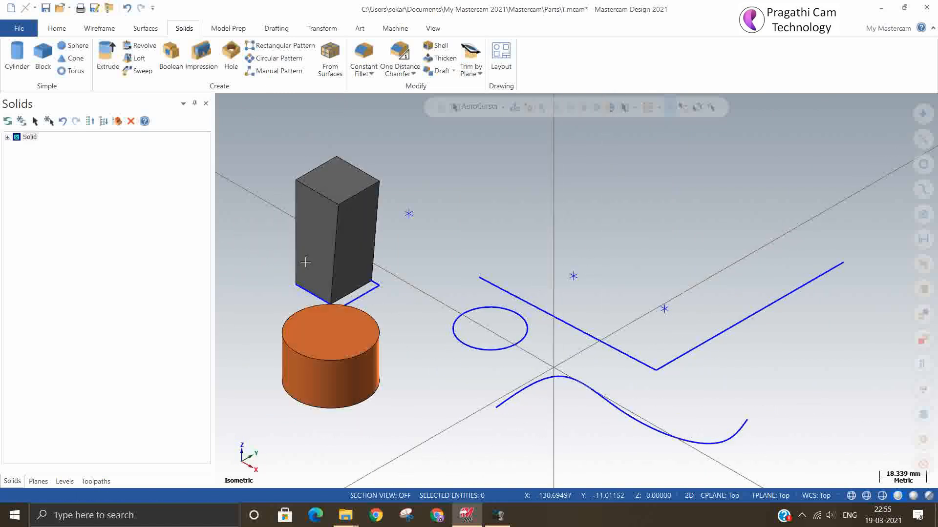
- Delete the orange cylinder solid
drag(253, 302, 409, 417)
key(Delete)
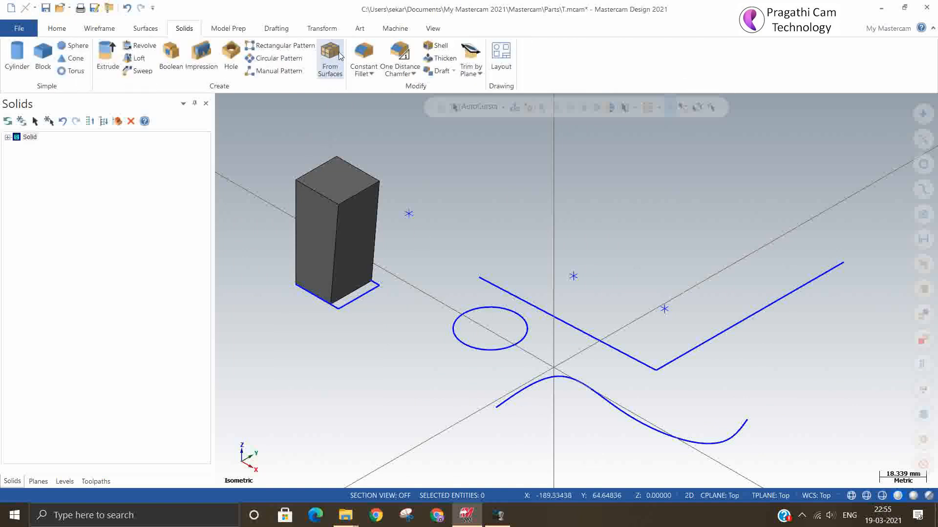
- Run a draft angle analysis on the box with the Top reference plane, surface normals and angles calculated from vertical
click(99, 32)
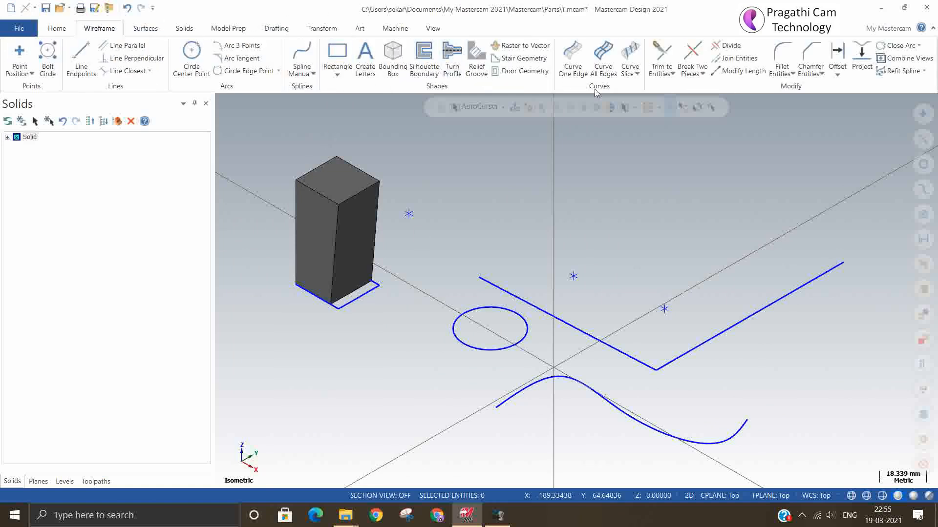
click(57, 30)
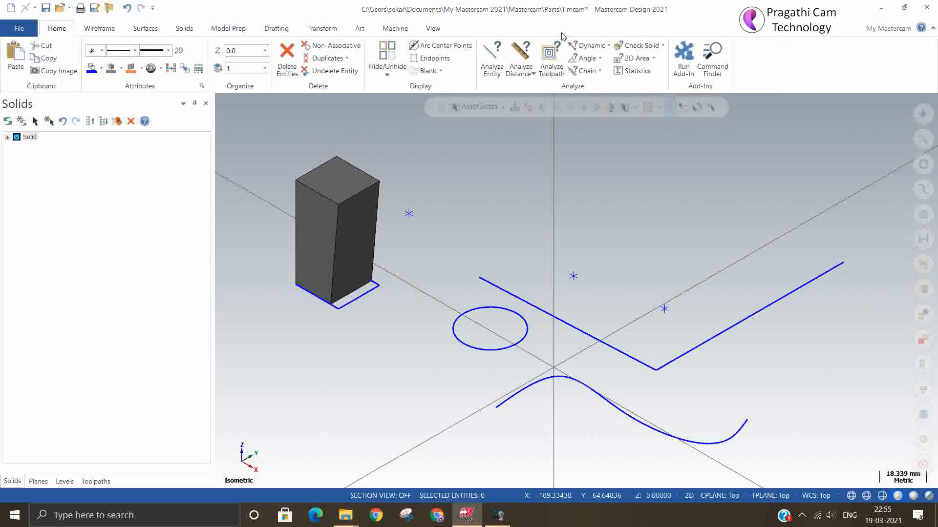
click(599, 59)
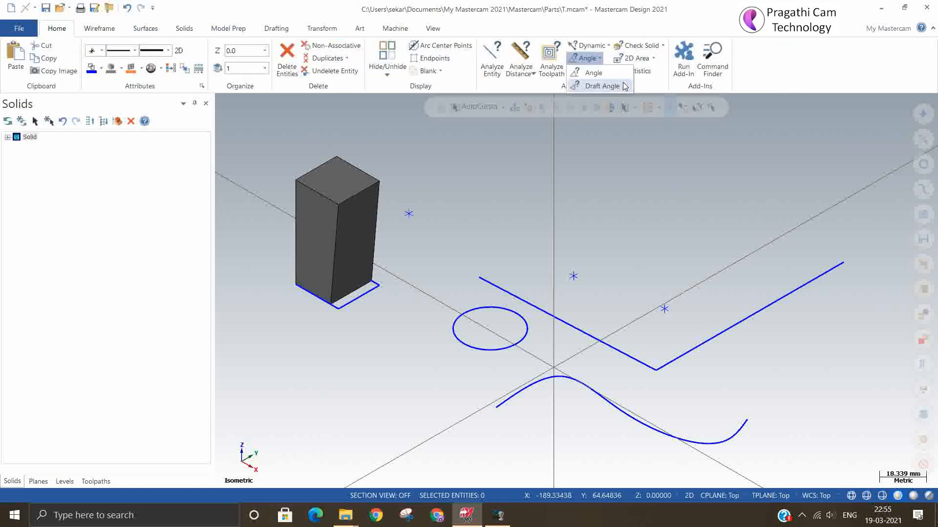
click(617, 88)
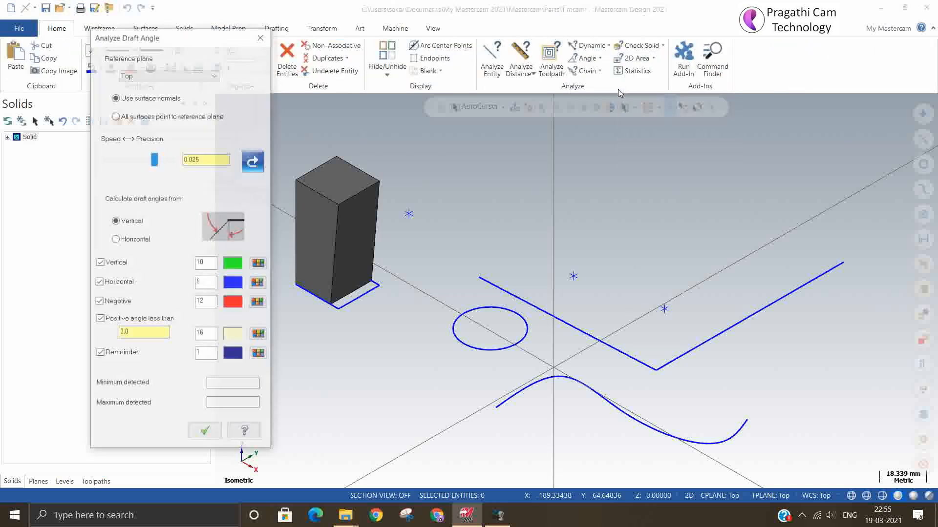
click(252, 162)
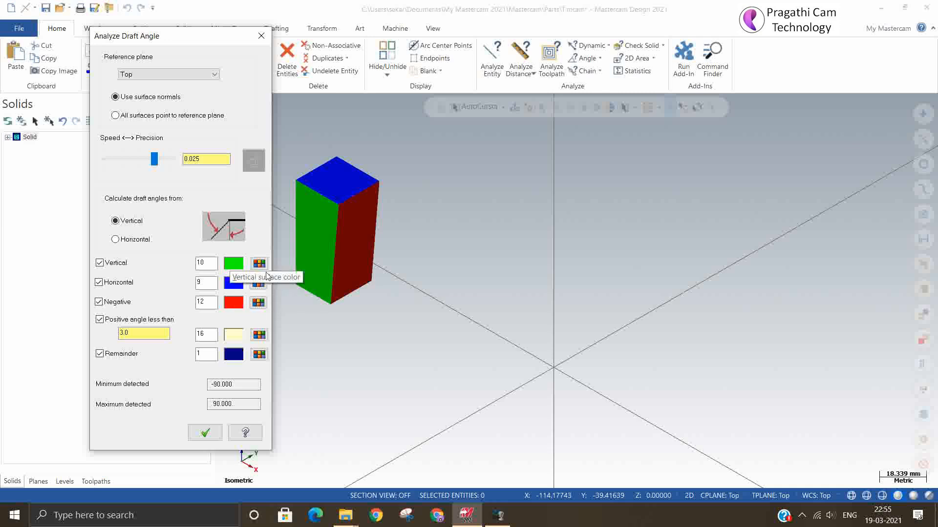
click(205, 433)
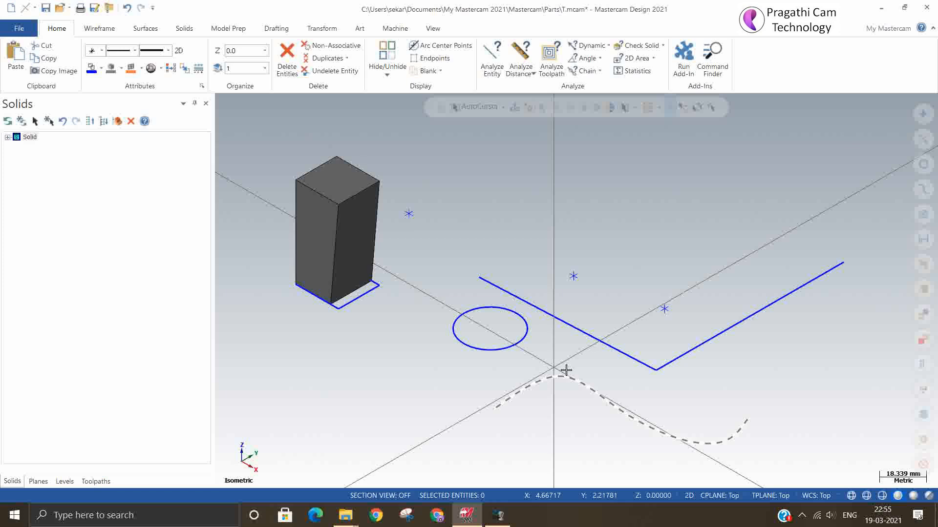
key(Return)
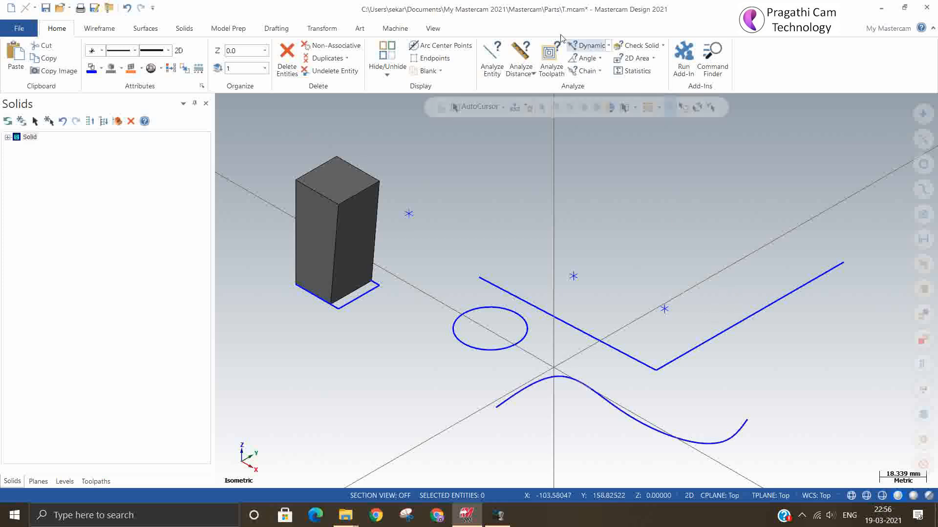
- Analyze the spline as a chain, checking for overlapping entities with the Quick option and direction reversals with a 170 degree minimum angle
click(600, 73)
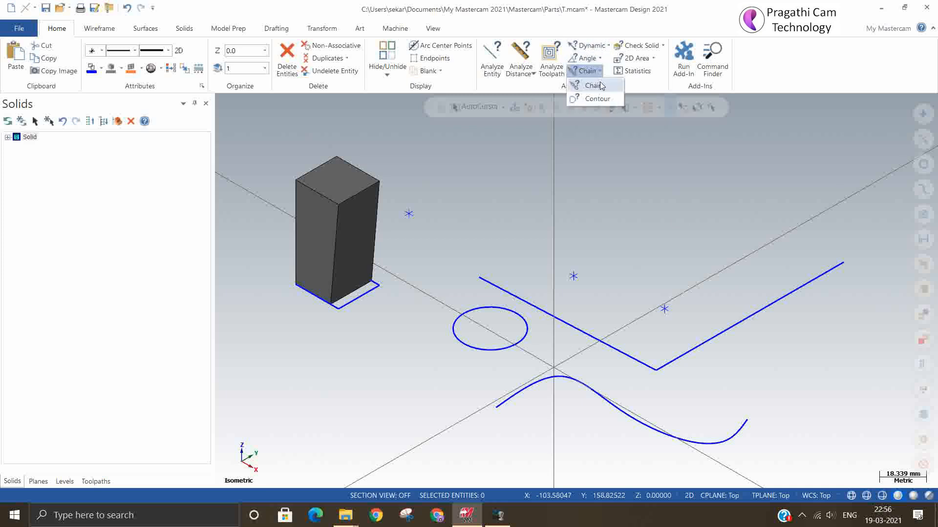
click(596, 86)
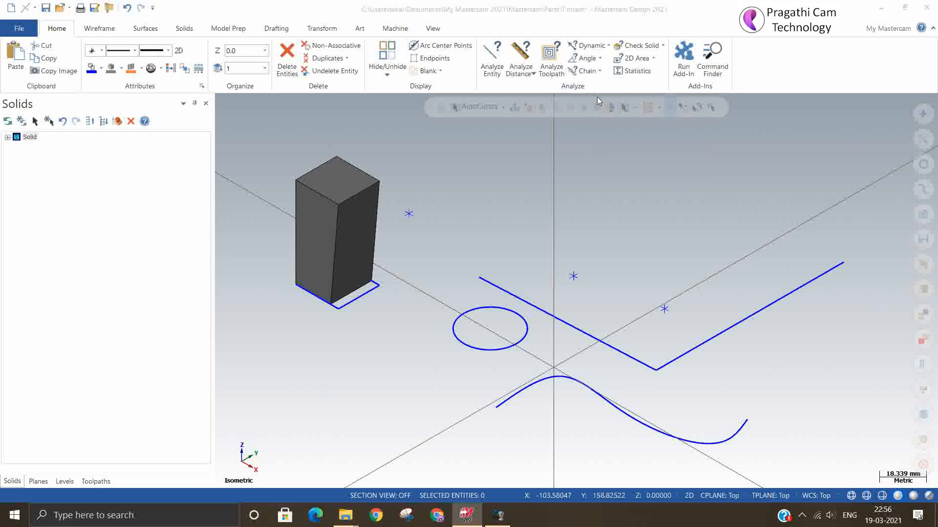
click(512, 392)
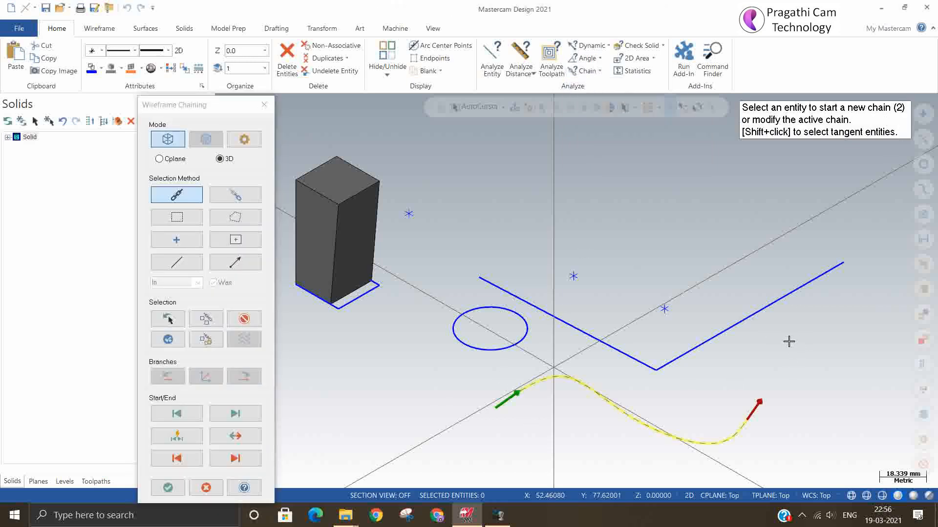
click(168, 487)
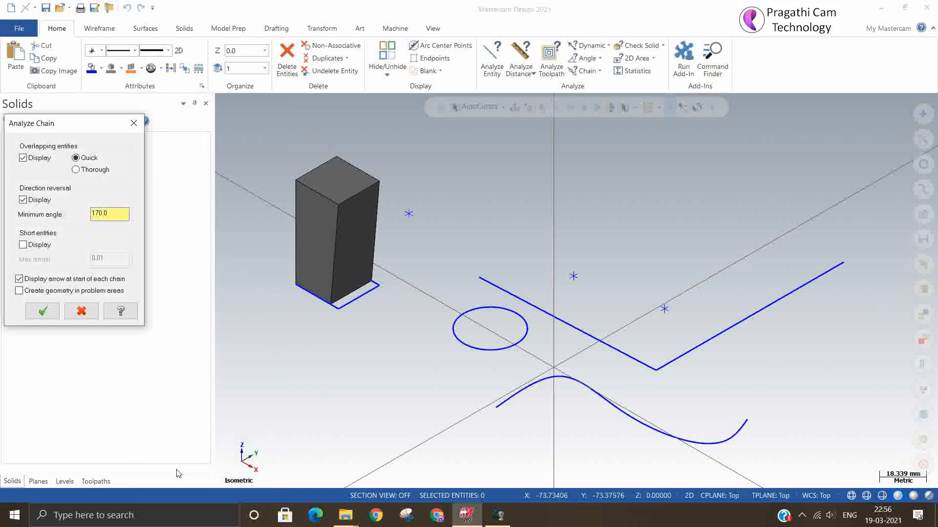
click(48, 315)
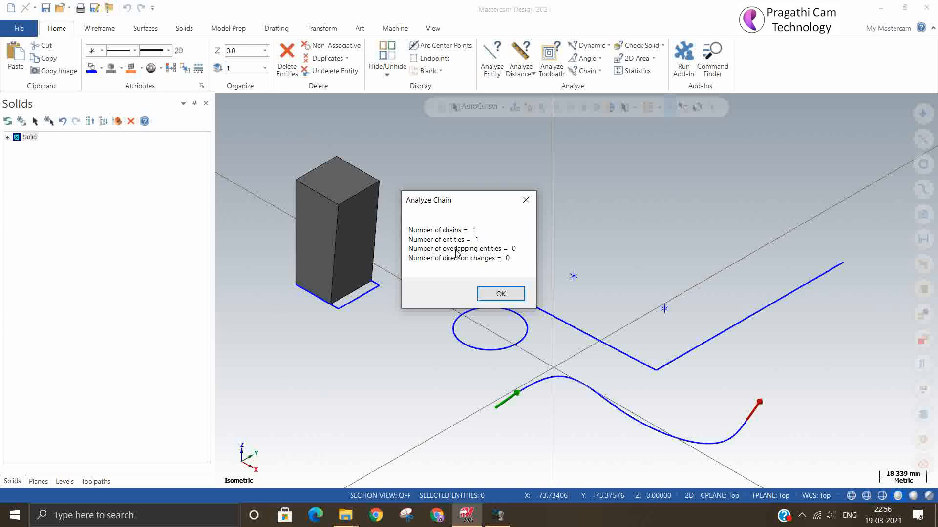
click(500, 294)
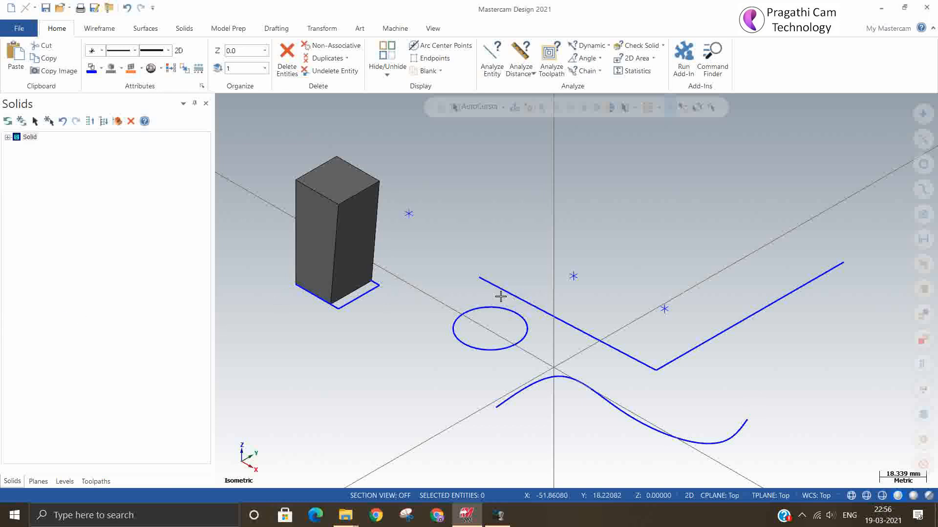
- Run a 2D contour analysis on the circle with left offset direction and 0.0 offset distance, and review its report
click(599, 72)
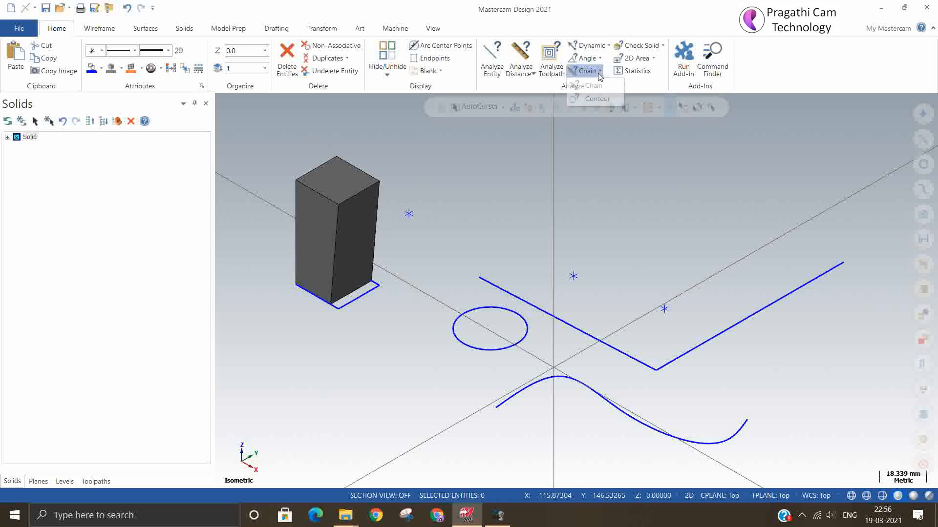
click(595, 100)
click(511, 319)
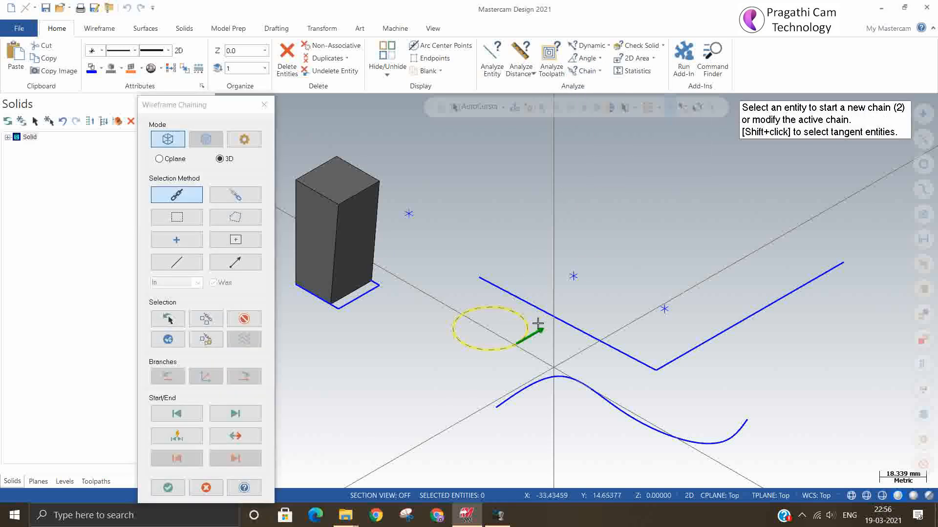
click(166, 488)
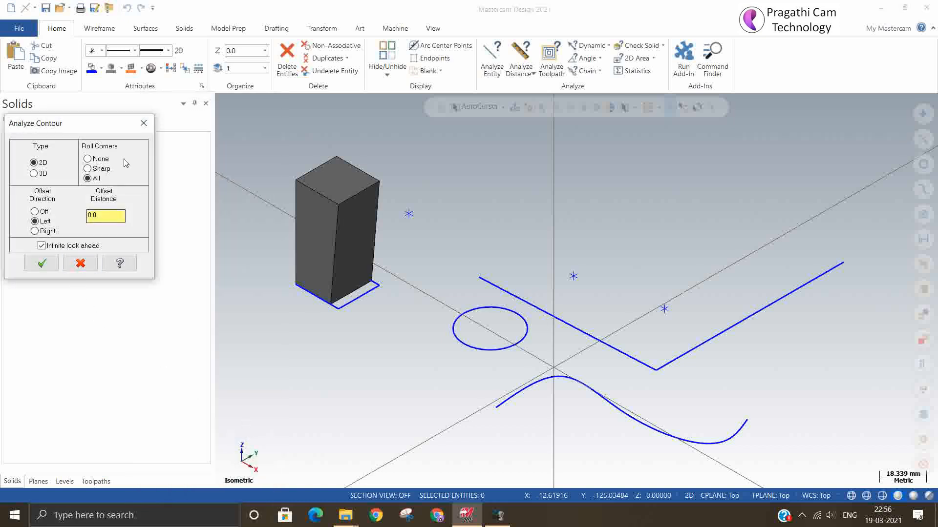
click(39, 258)
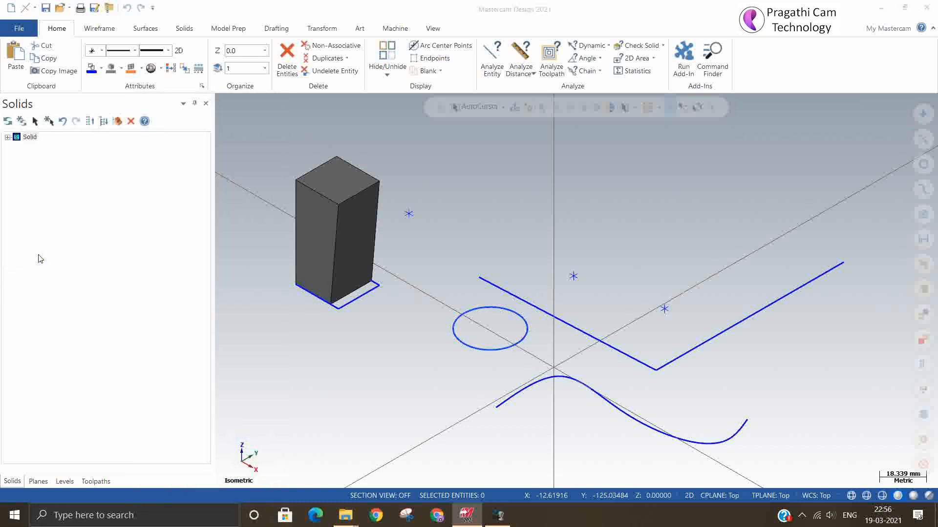
click(377, 272)
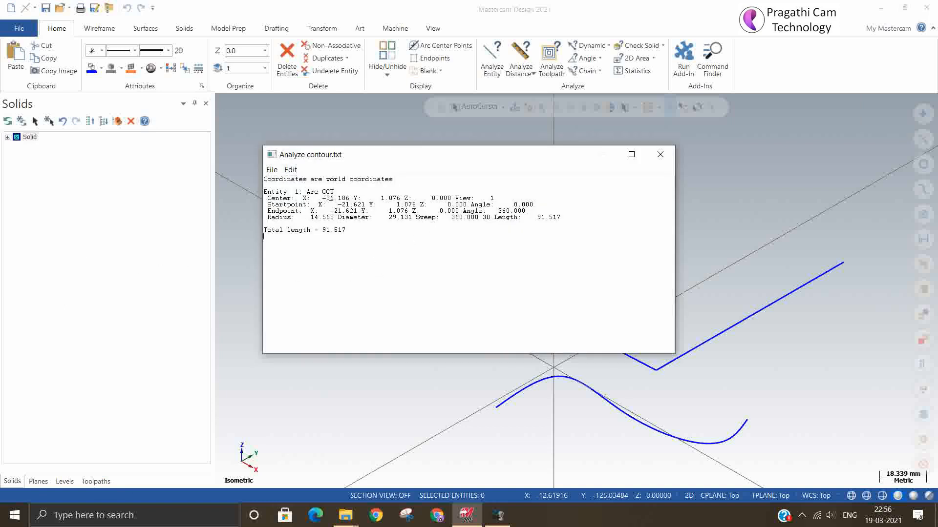
click(660, 155)
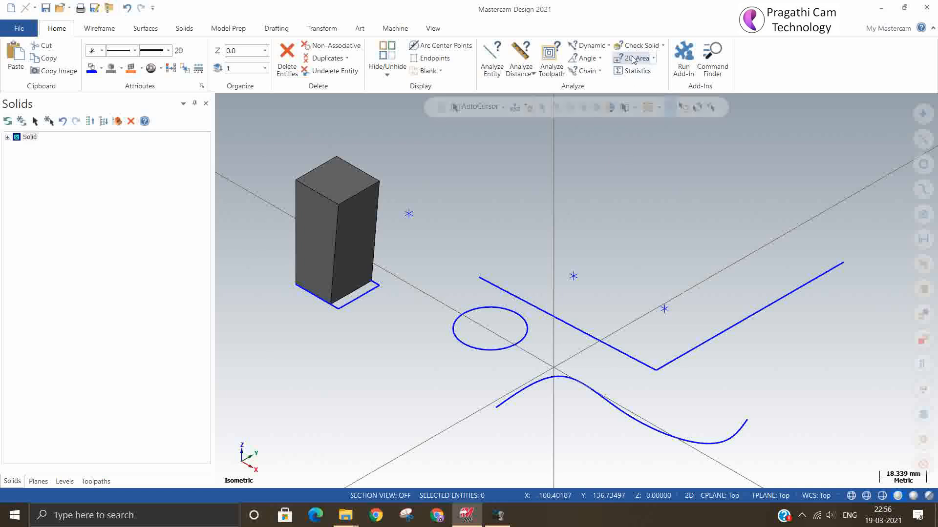
- Check the box solid for errors, running the check twice
click(655, 46)
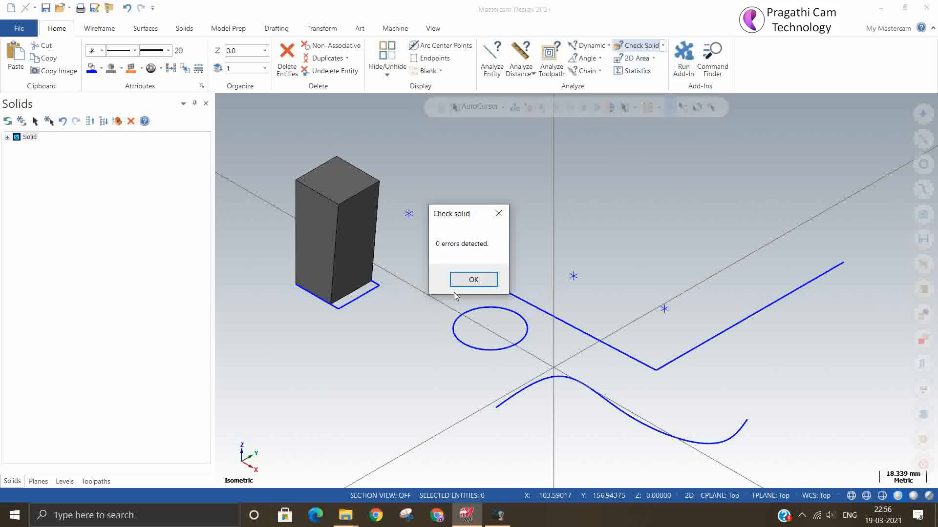
click(460, 282)
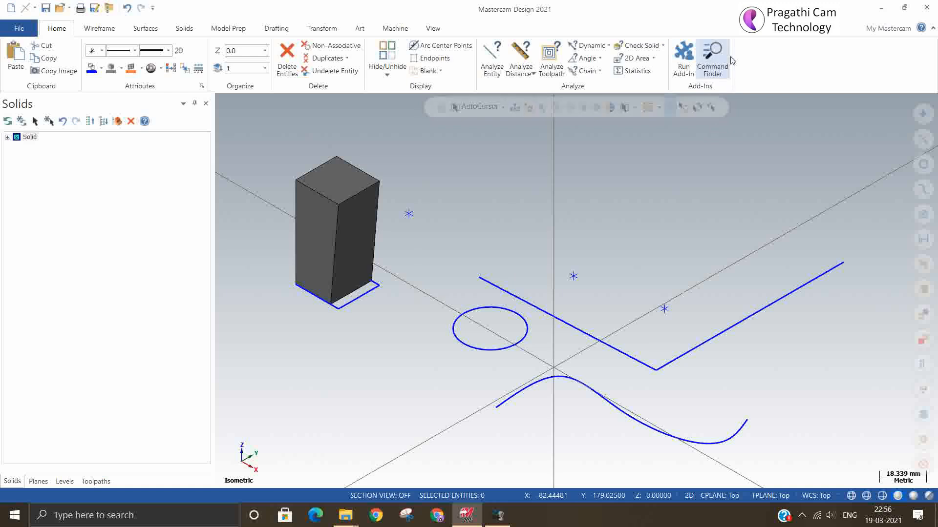
click(663, 46)
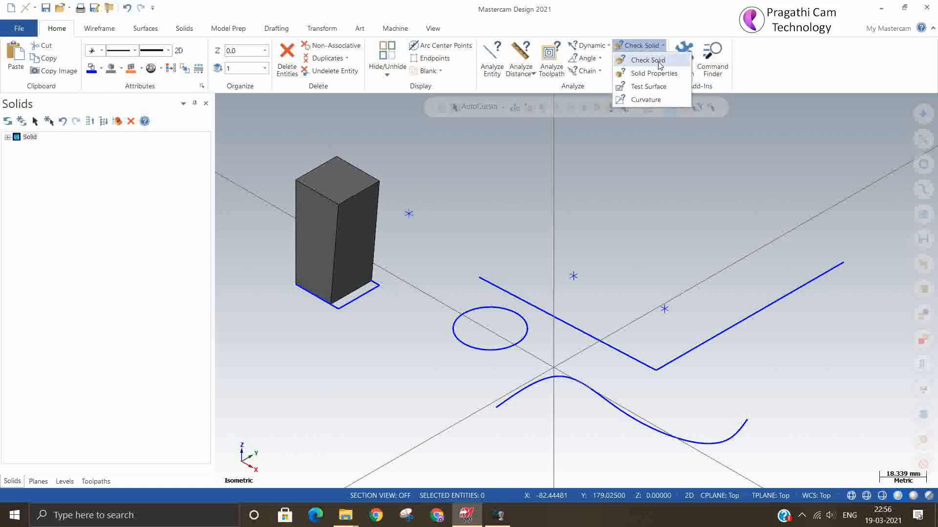
click(654, 61)
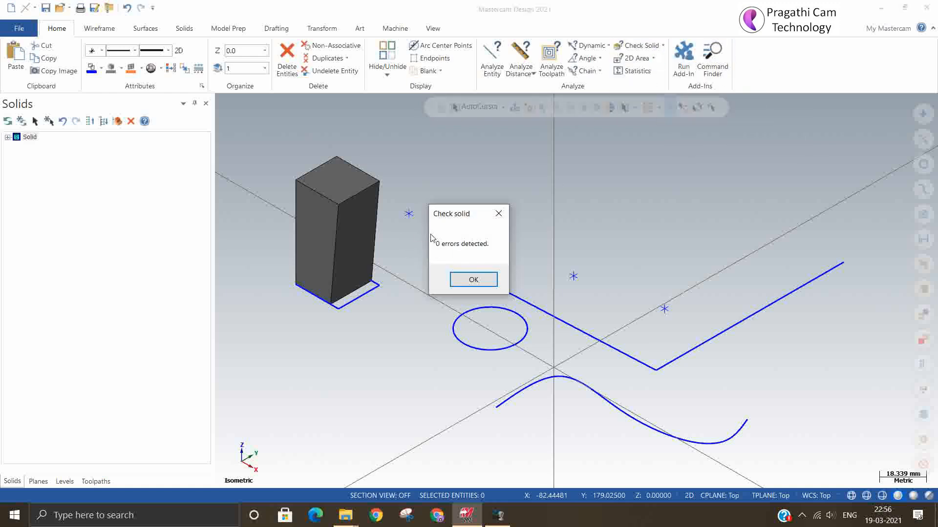
click(473, 280)
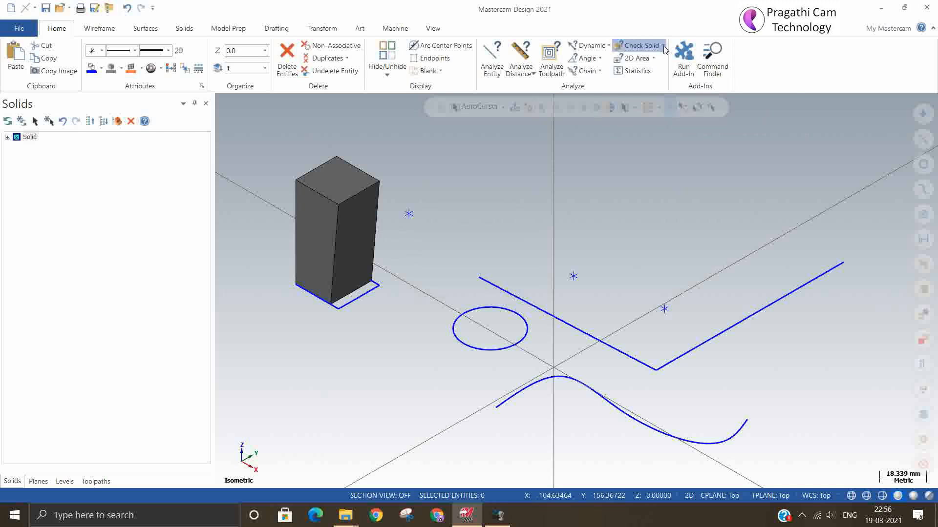
- Analyze the box's solid properties at density 7.1 with the units set to Centimeters, and examine its volume and mass
click(663, 47)
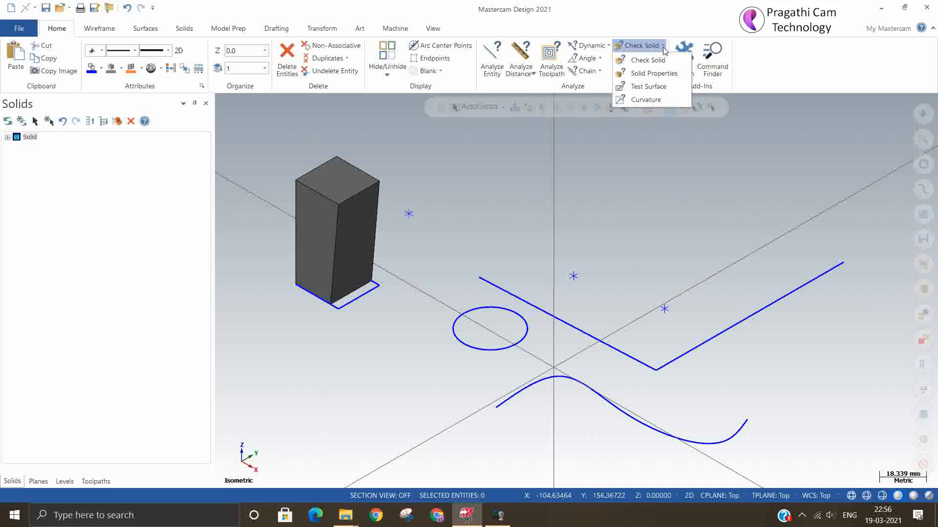
click(653, 73)
click(333, 230)
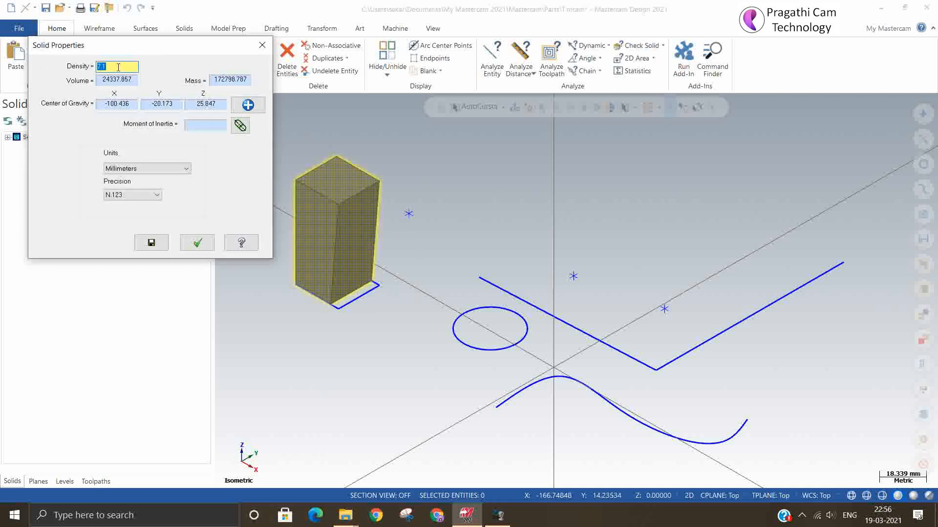
click(139, 168)
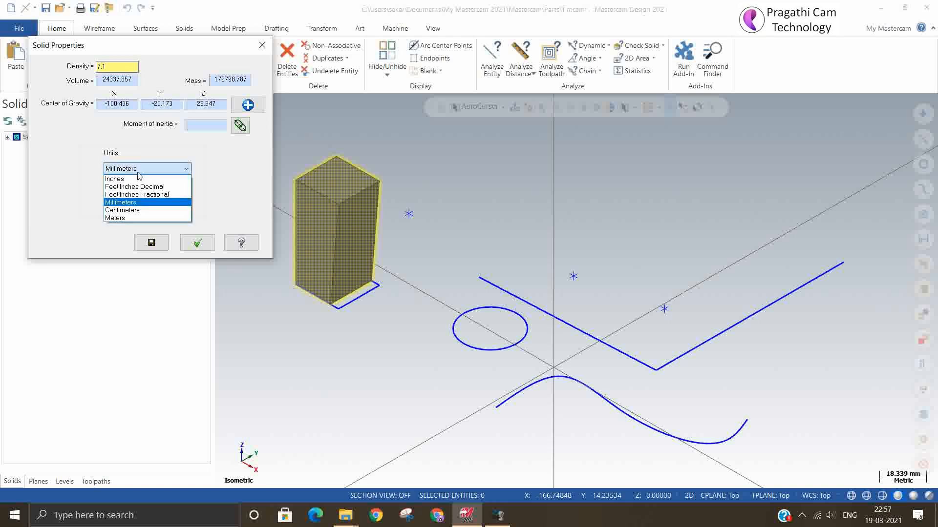
click(138, 210)
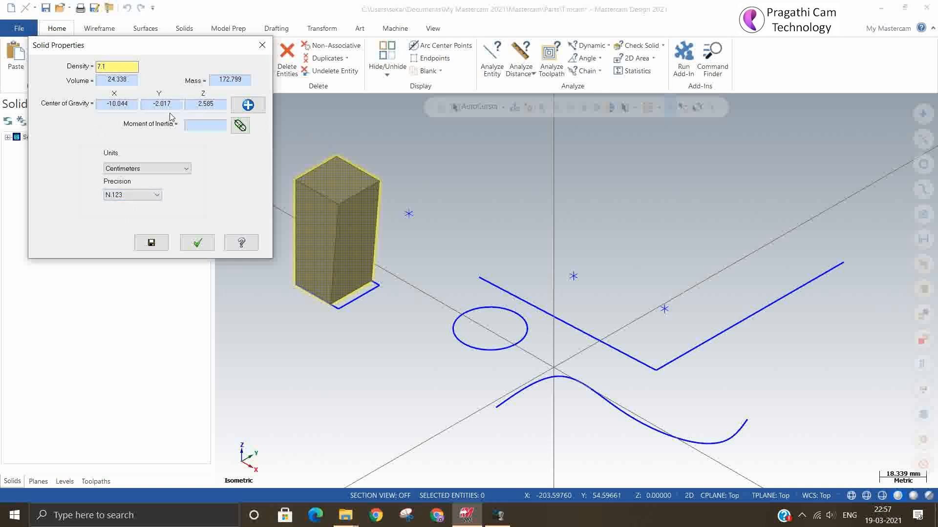
mouse_move(137, 91)
mouse_move(204, 83)
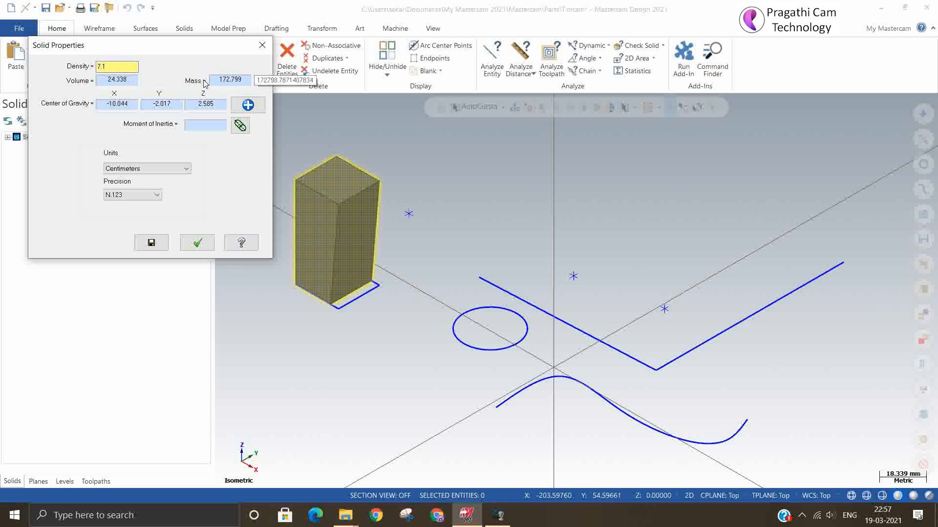
drag(215, 79, 248, 80)
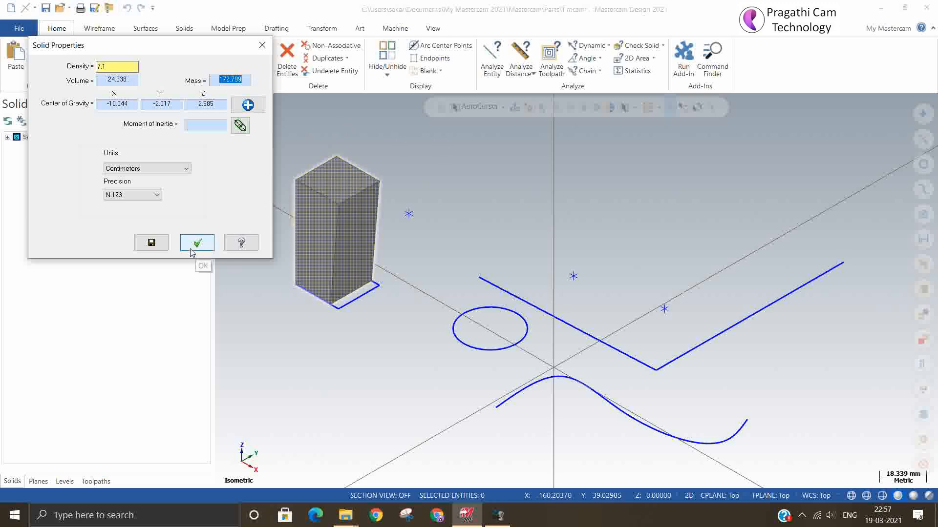
- Save the box's solid properties to the Desktop as the text file solidprops.txt and finish the analysis
click(151, 243)
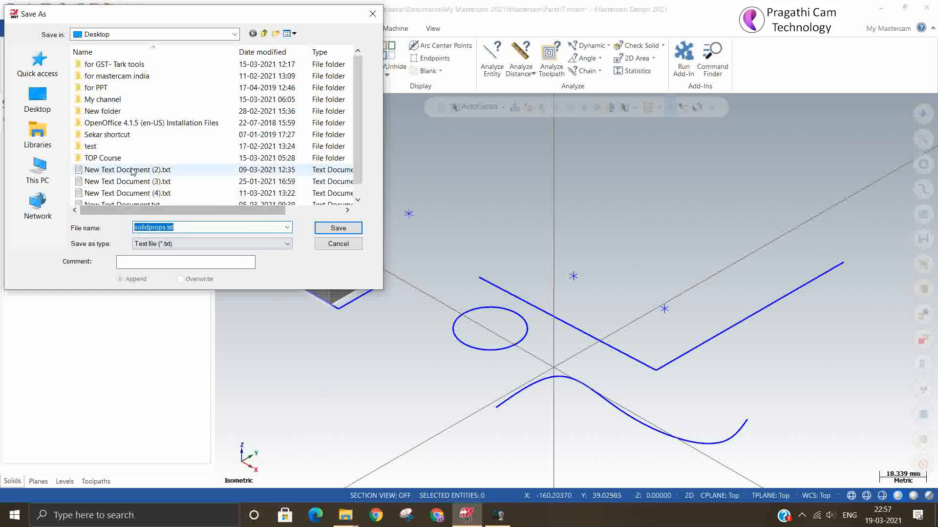
click(337, 229)
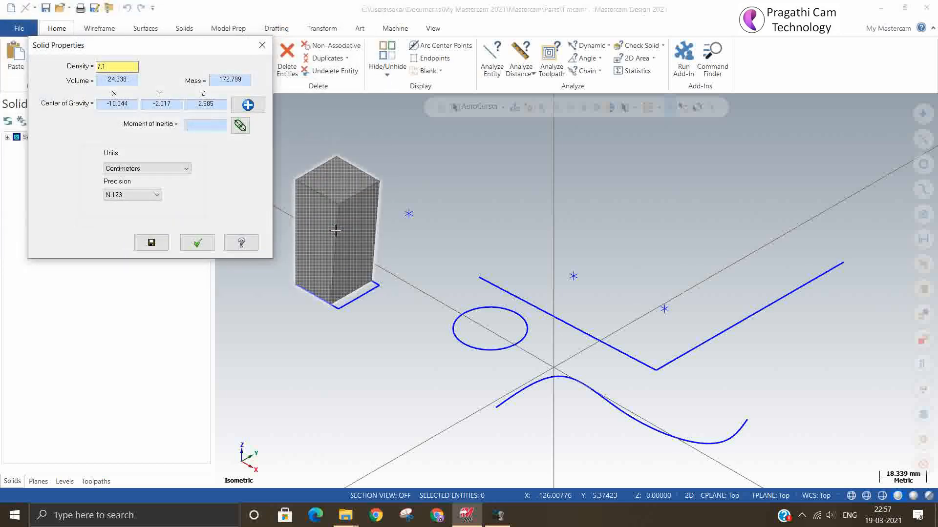
click(199, 243)
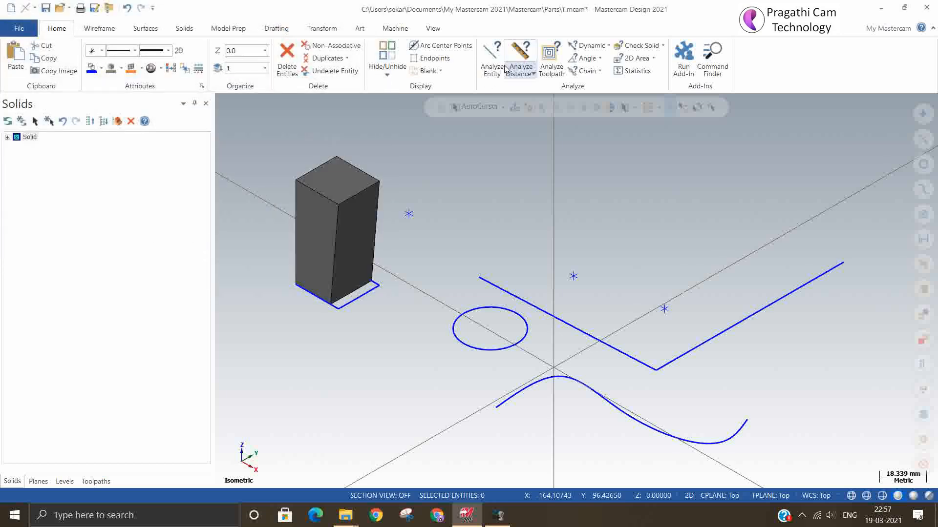
- Analyze the box's solid properties again and save them to the Desktop in solidprops.txt, appending to the existing file
click(663, 47)
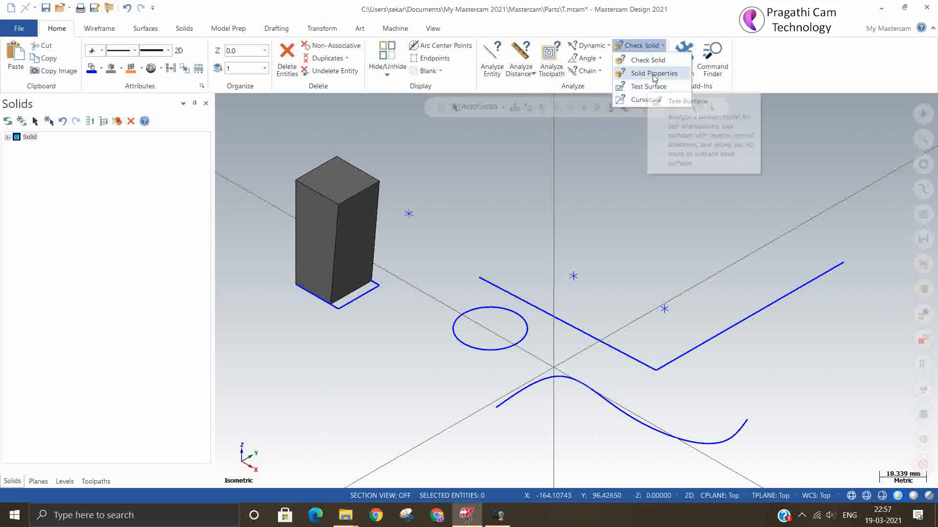
click(655, 74)
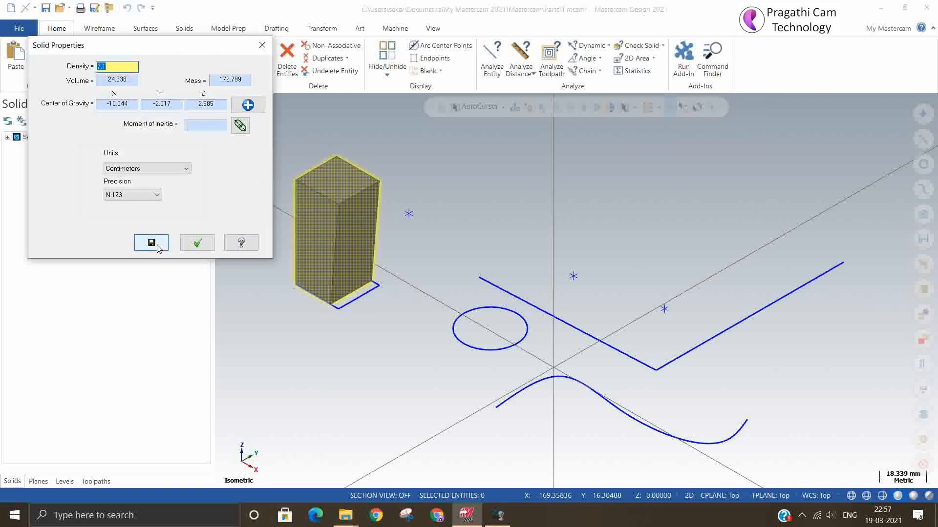
click(157, 248)
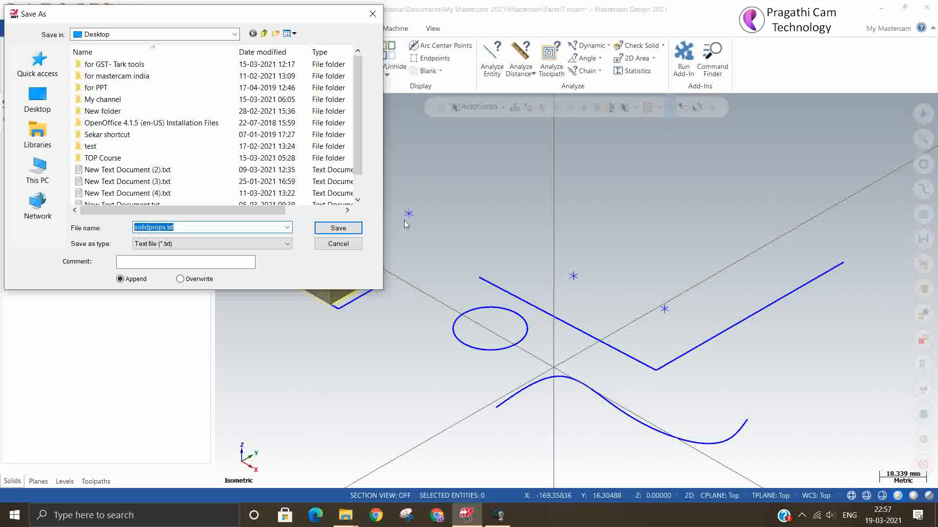
click(337, 233)
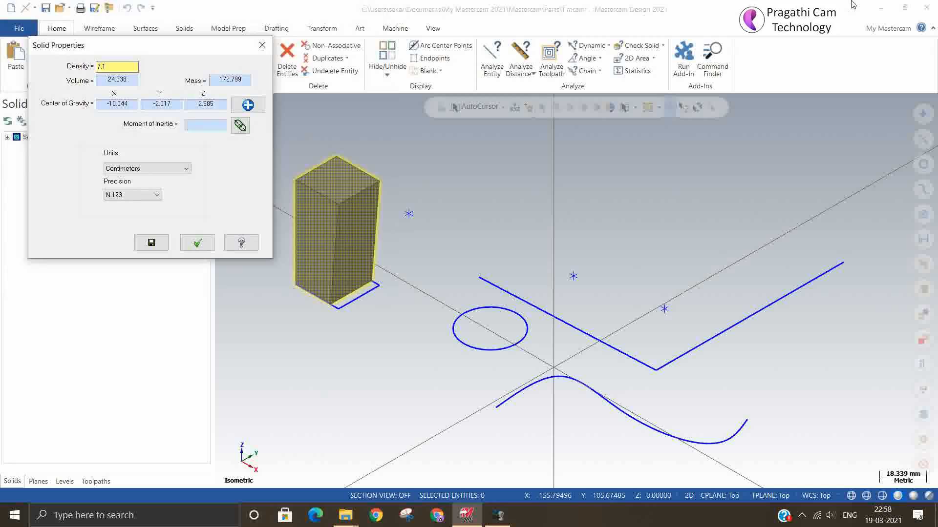
click(185, 249)
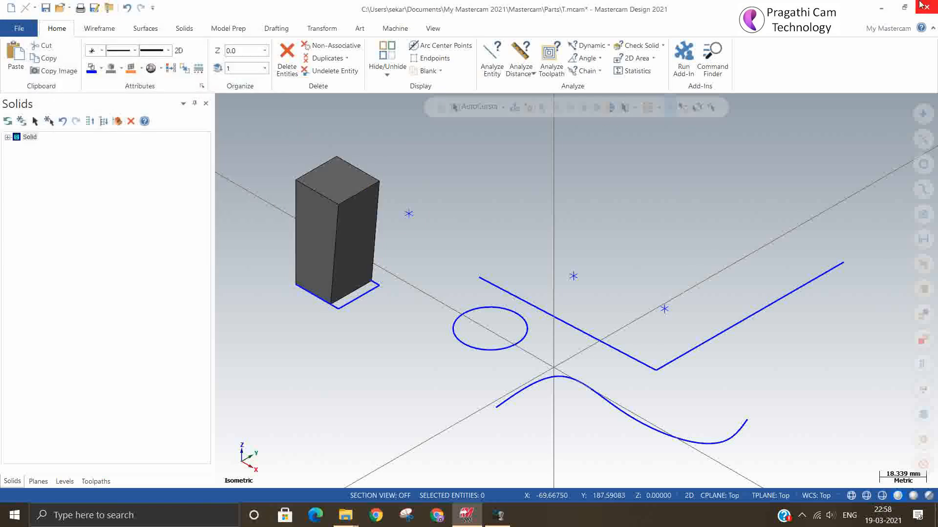
- Open solidprops.txt from the Windows desktop, examine the reported density and mass in the maximized file, and close it
click(881, 7)
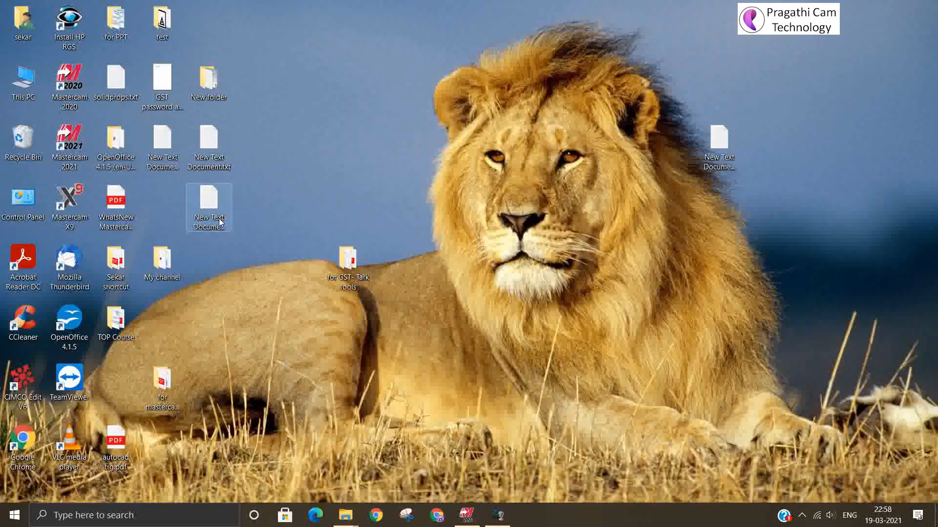
click(167, 156)
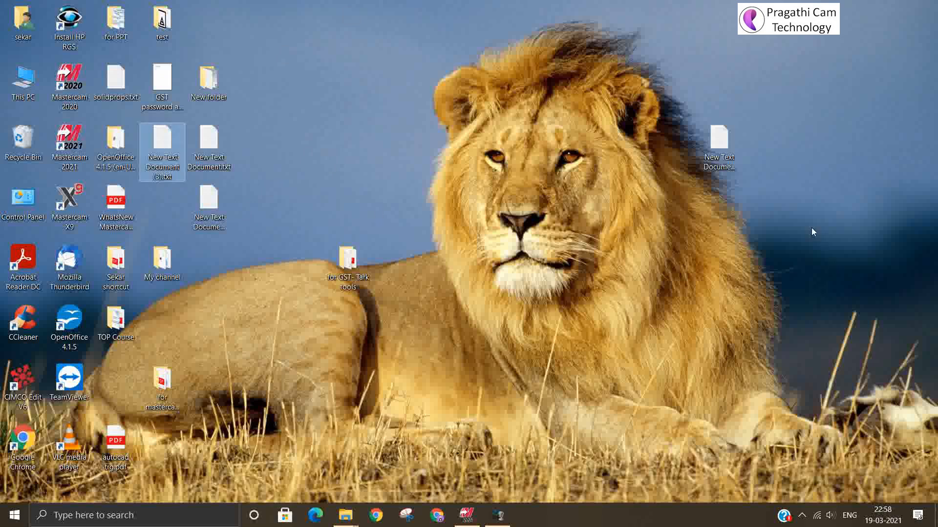
key(s)
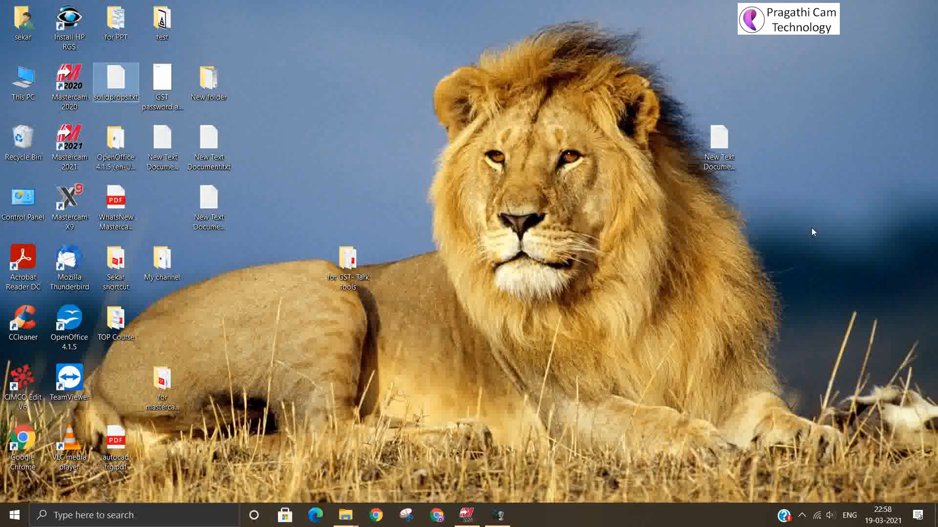
double_click(132, 91)
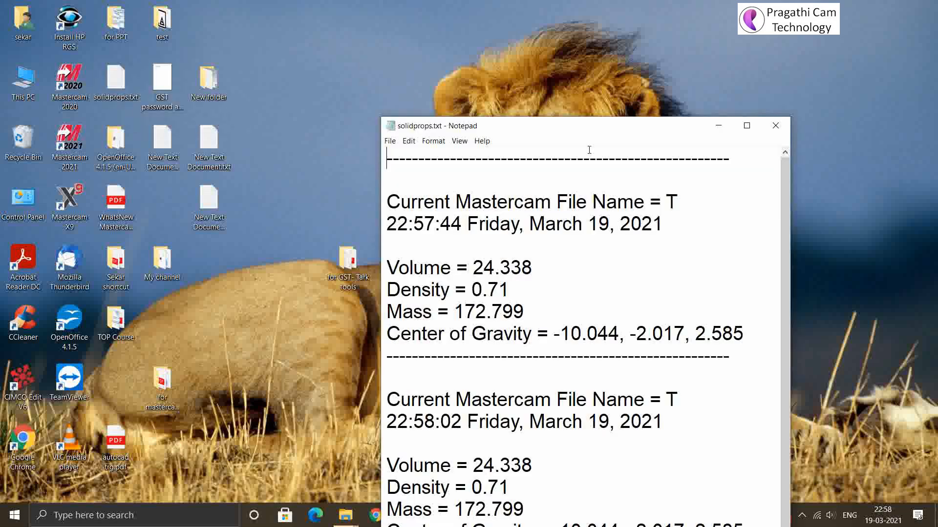
click(747, 125)
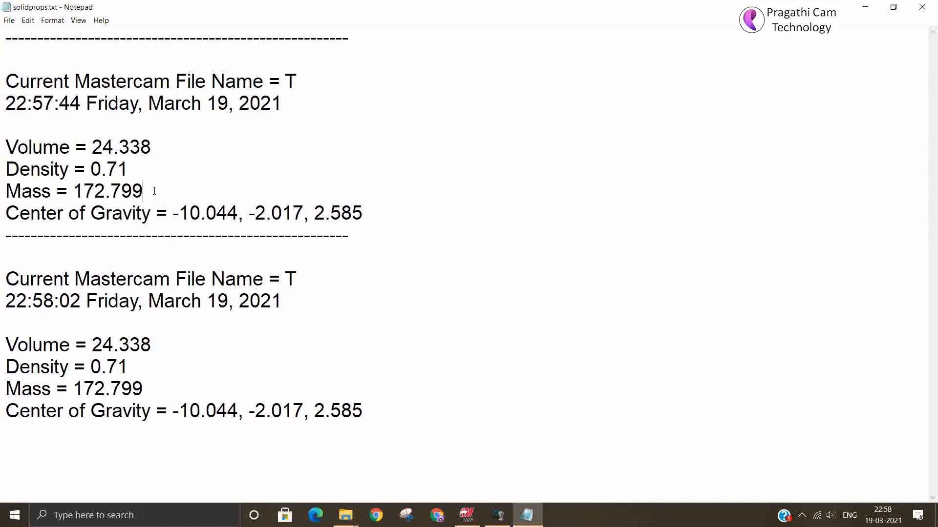
drag(154, 191, 45, 195)
click(134, 169)
click(922, 7)
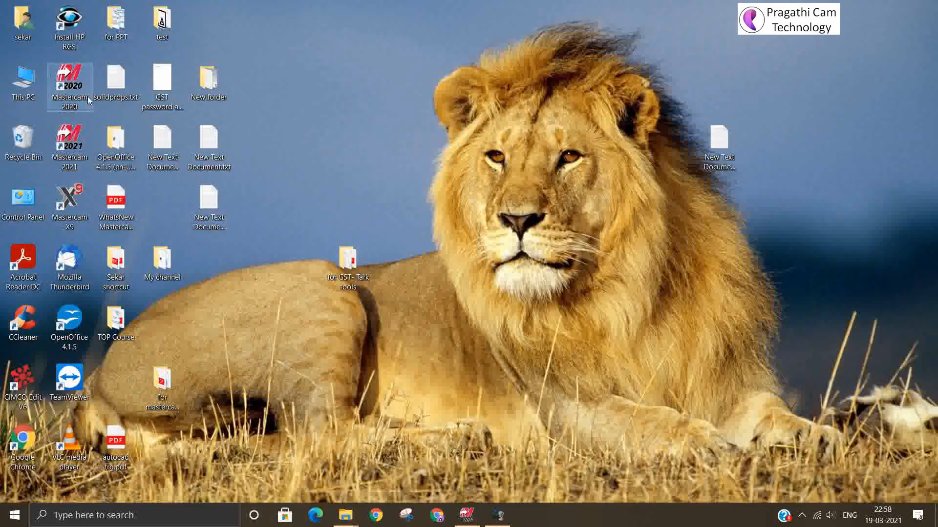
- Delete solidprops.txt from the desktop and switch back to Mastercam
key(Delete)
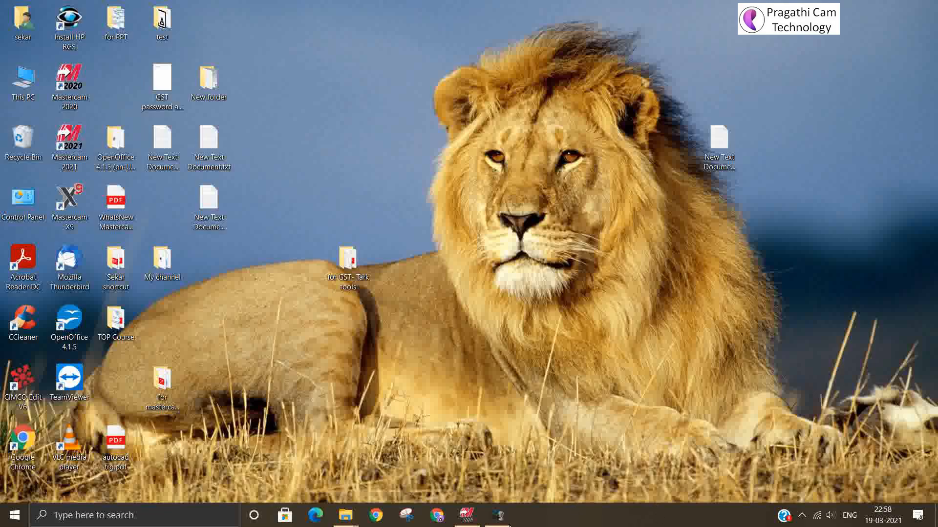
click(466, 515)
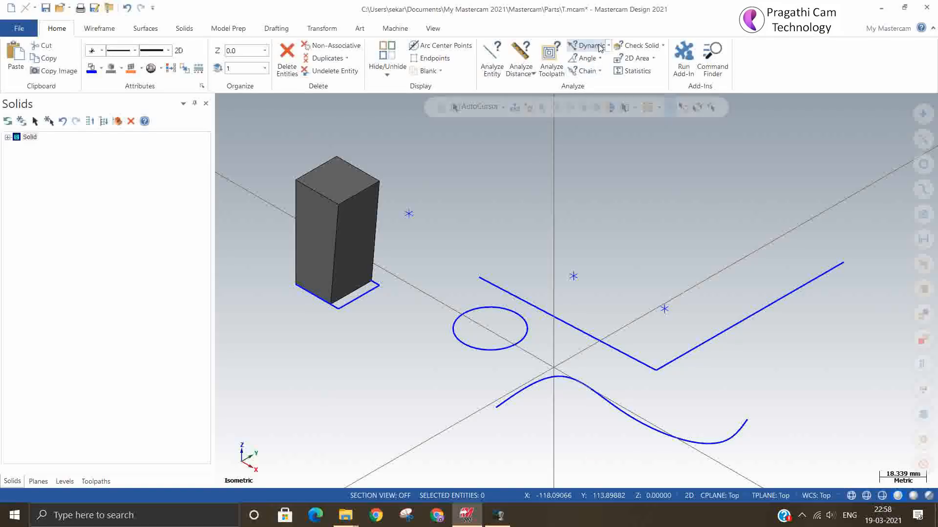
click(663, 46)
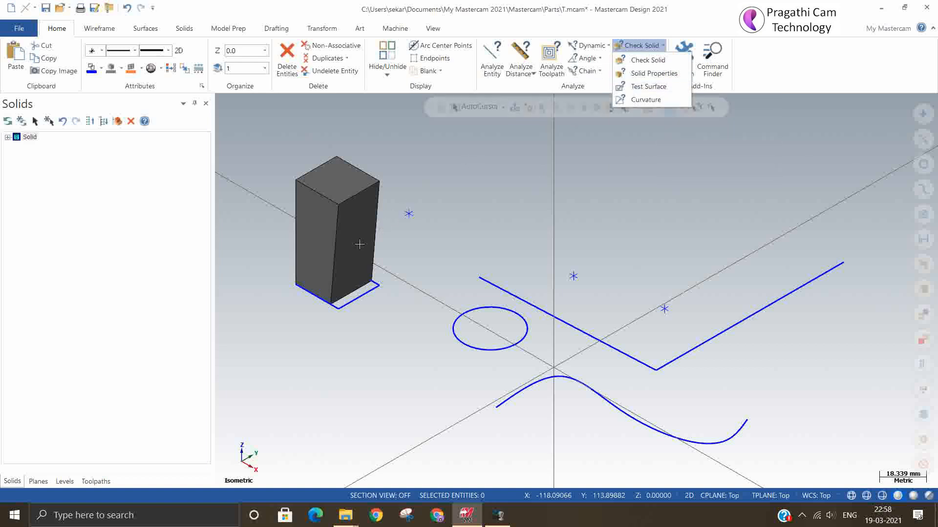
click(418, 91)
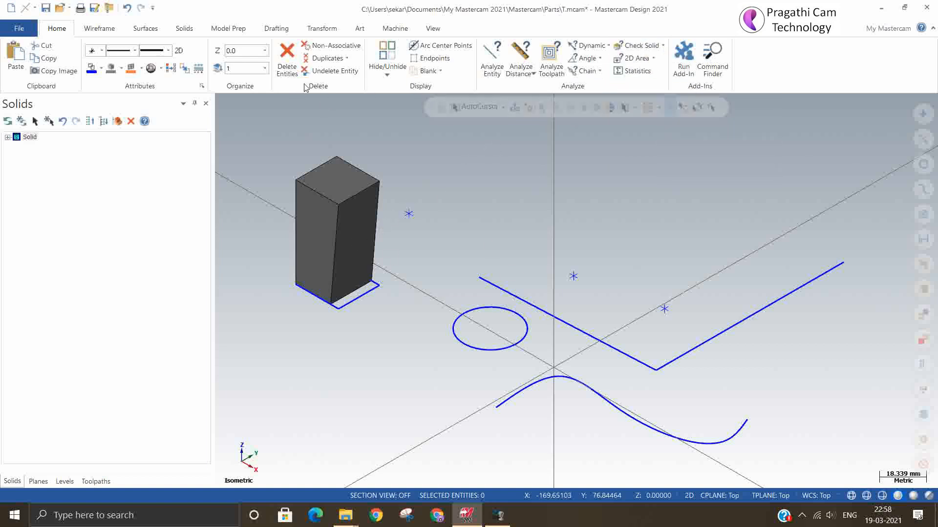
- Create an extruded surface from the circle with a height of 20.0 on the defined side
click(142, 30)
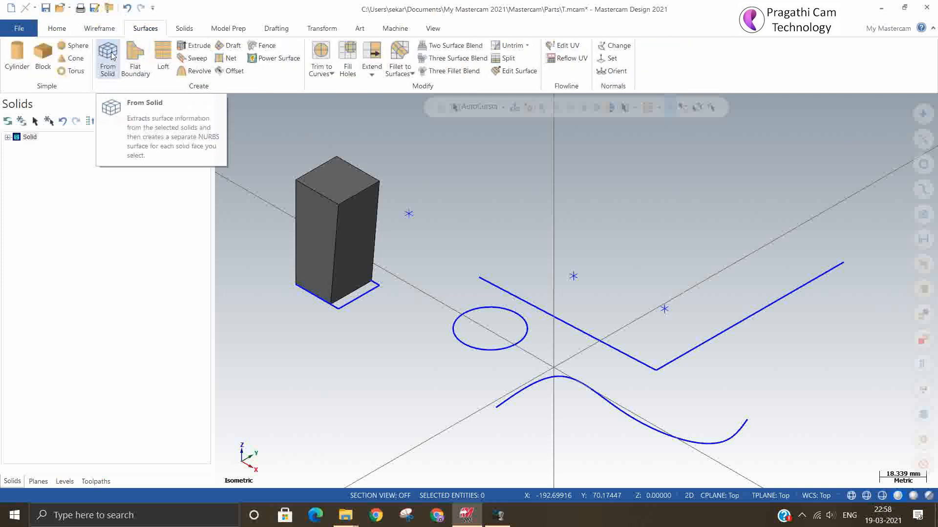
click(194, 45)
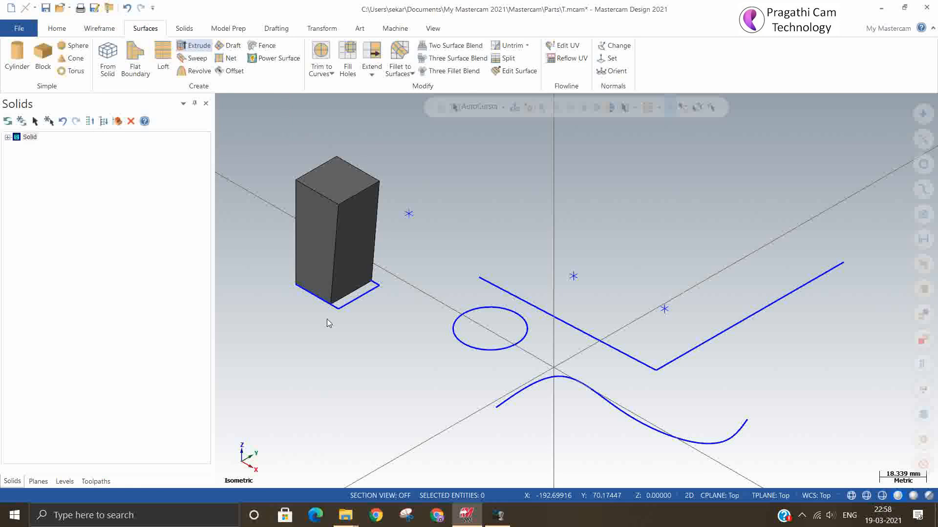
click(475, 344)
click(171, 488)
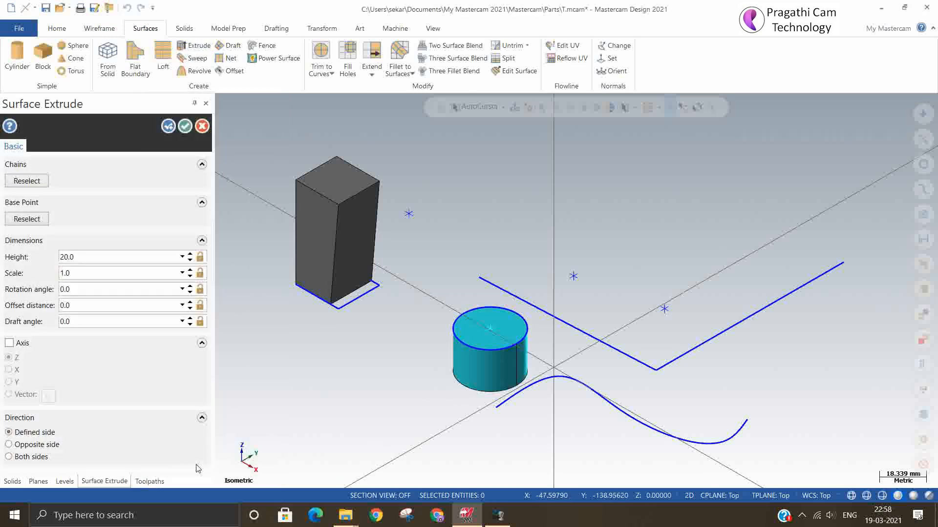
click(184, 126)
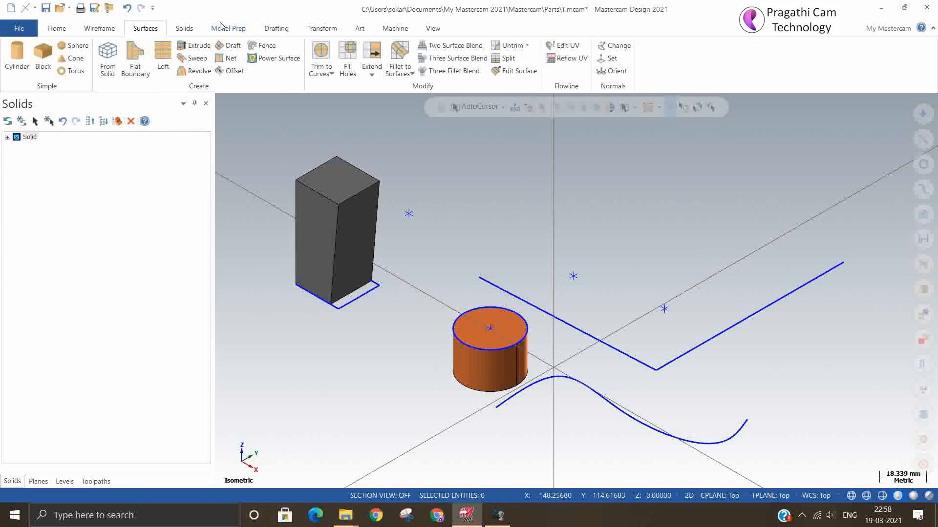
- Set up a surface test with Check Model at tolerance 0.05, Small Surfaces at area size 0.001, Normals, and Base Surfaces on Blank
click(89, 30)
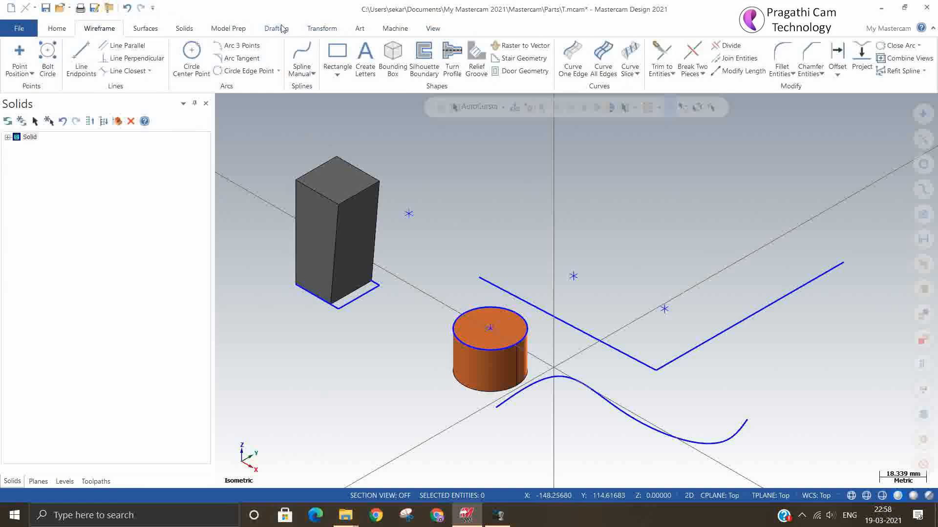
click(56, 31)
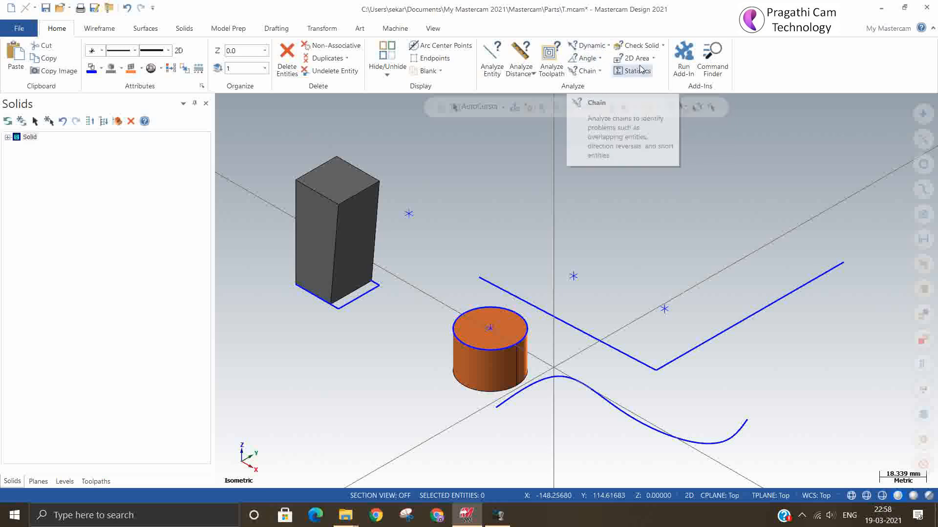
click(663, 45)
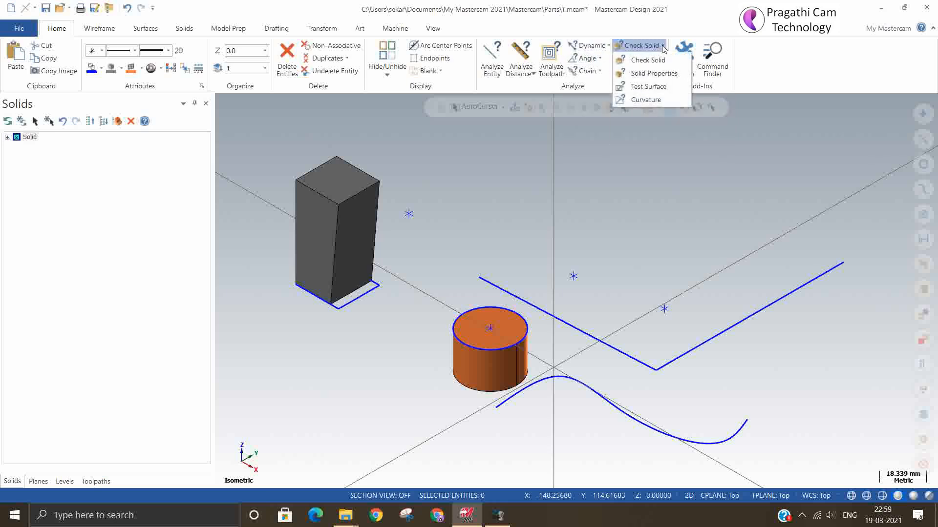
click(648, 86)
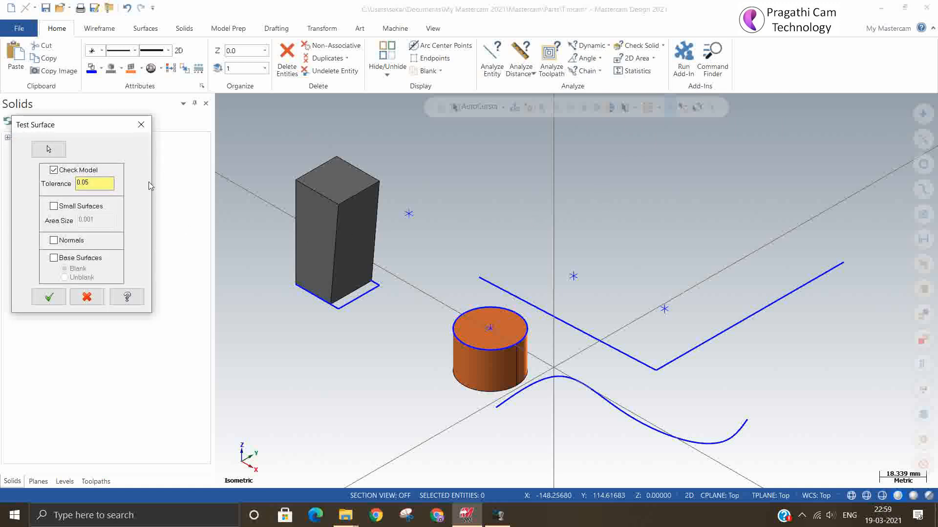
click(54, 206)
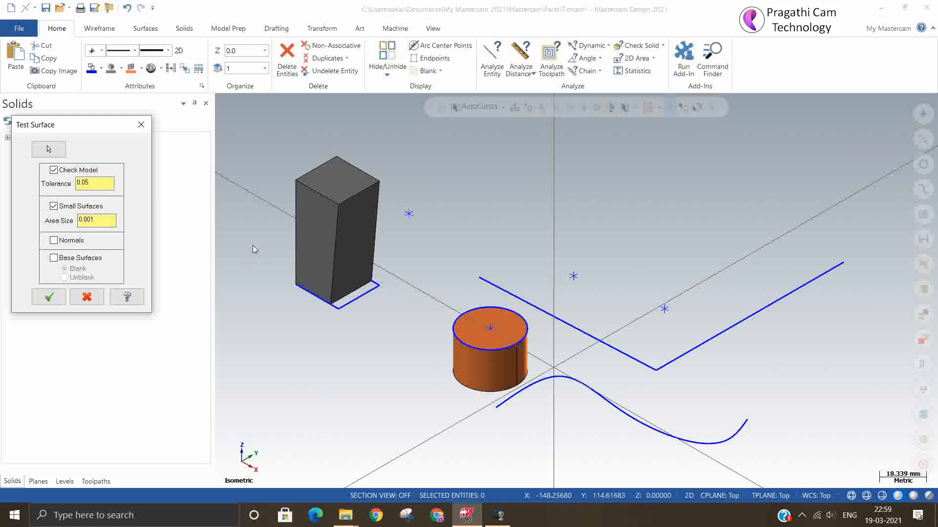
click(62, 241)
click(53, 259)
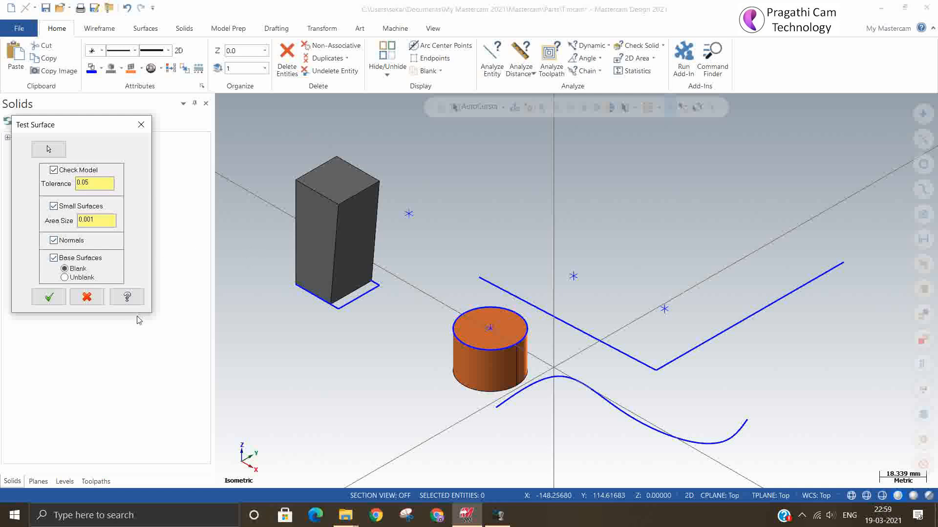
- Run the surface test on all surfaces of the extruded cylinder and review each result
click(46, 298)
drag(420, 292, 553, 392)
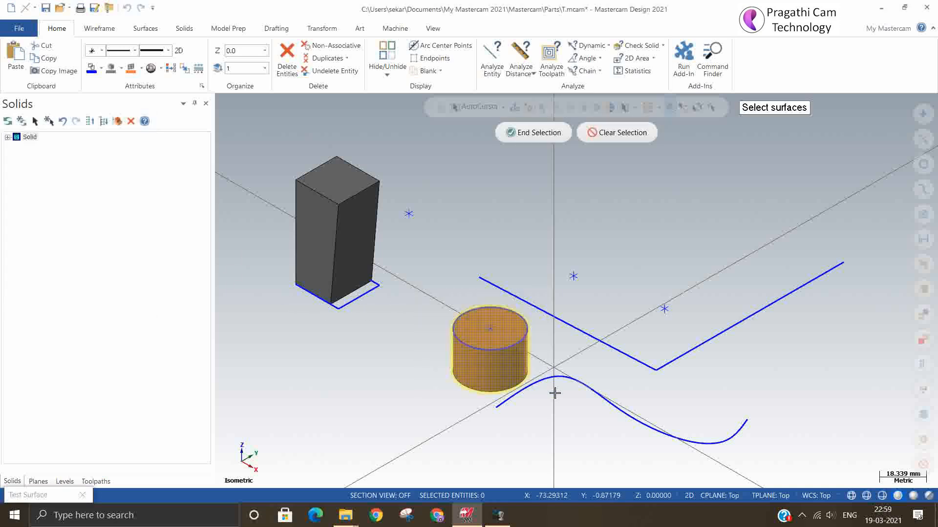
click(546, 141)
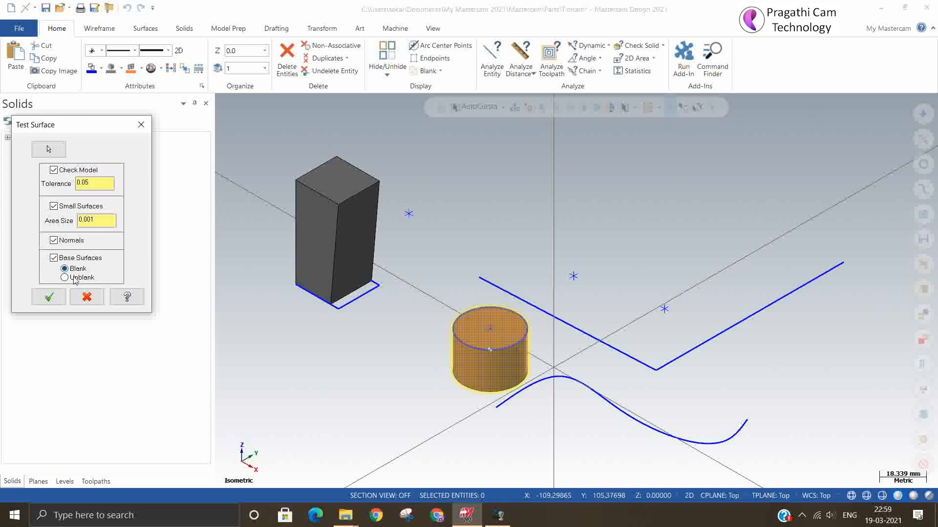
click(49, 297)
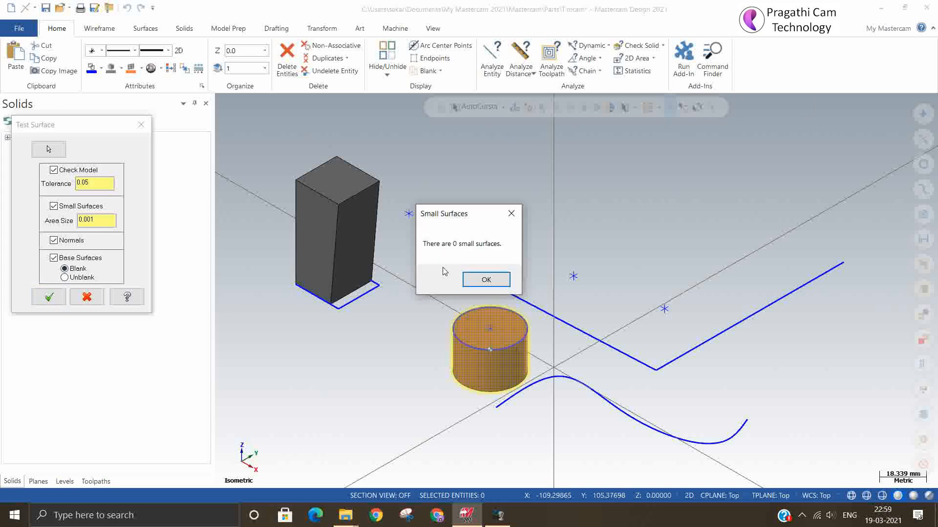
click(478, 289)
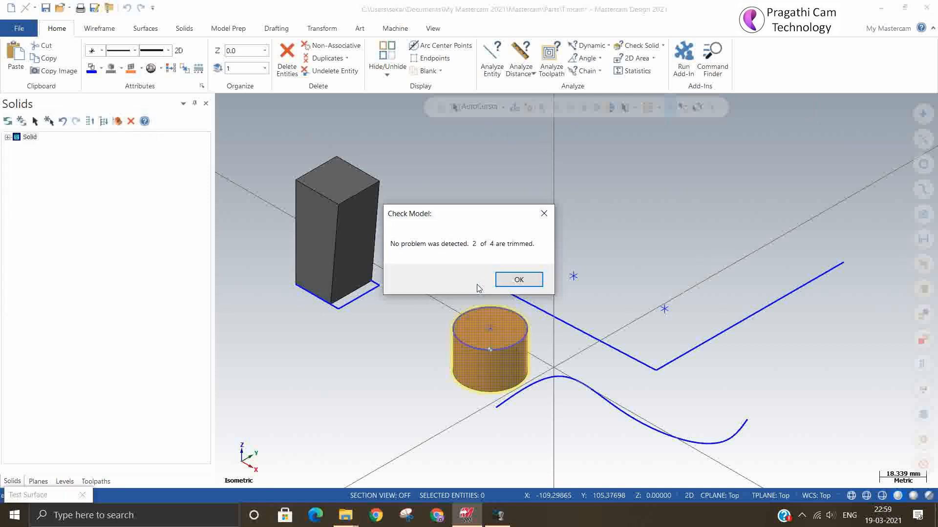
click(509, 284)
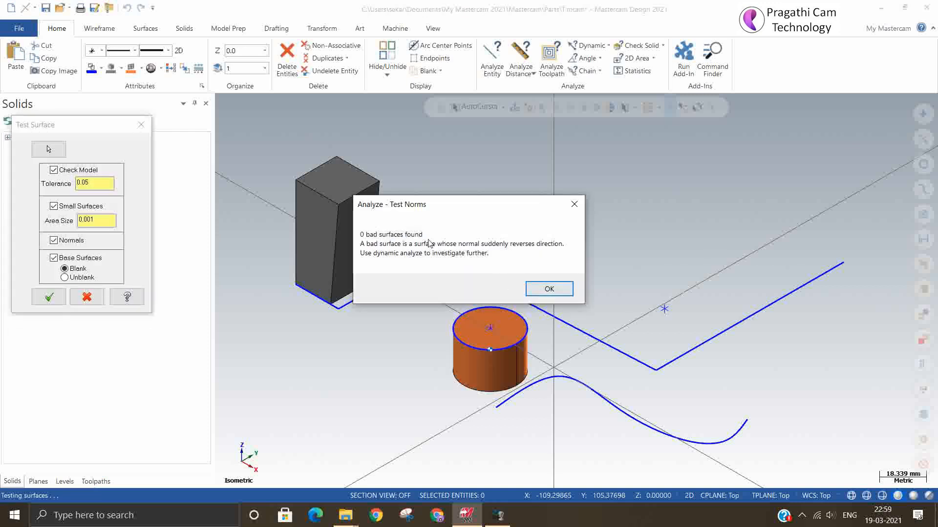
click(531, 289)
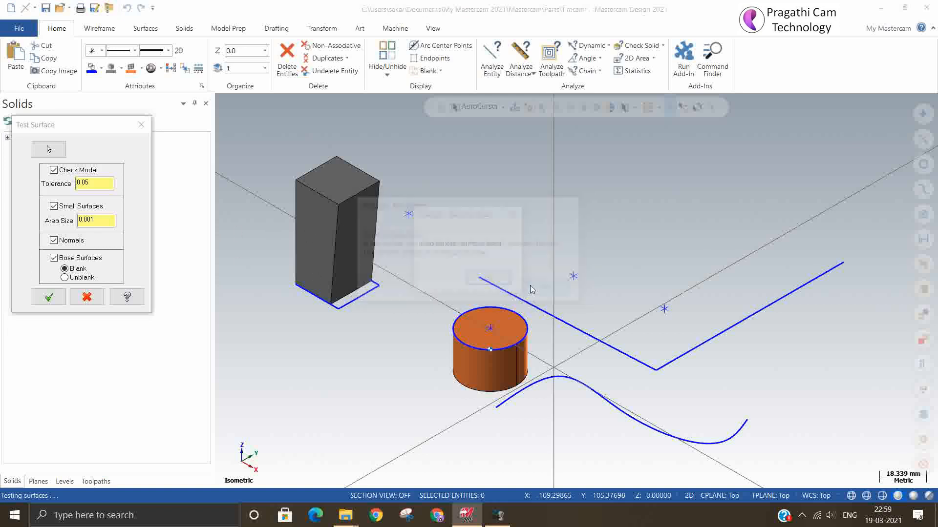
click(477, 282)
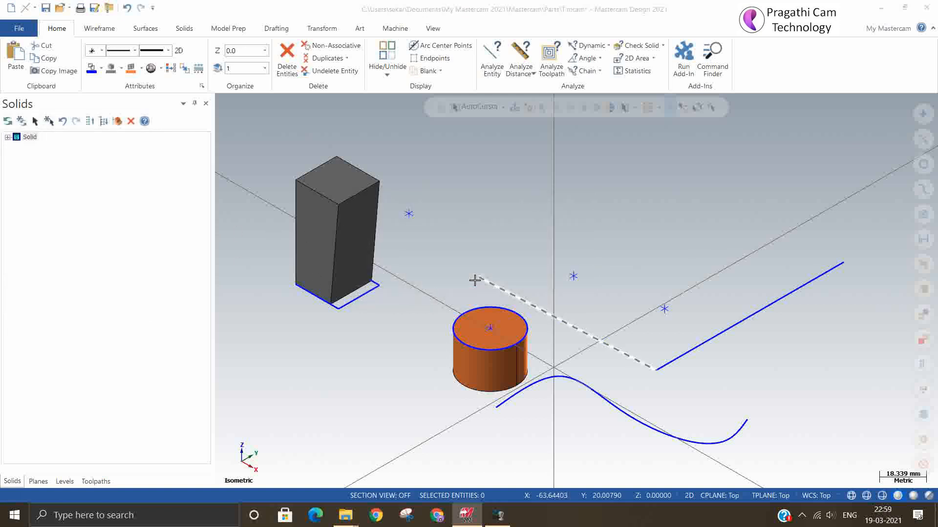
- Analyze the surface area of the cylinder's side surface, then close the results
click(656, 61)
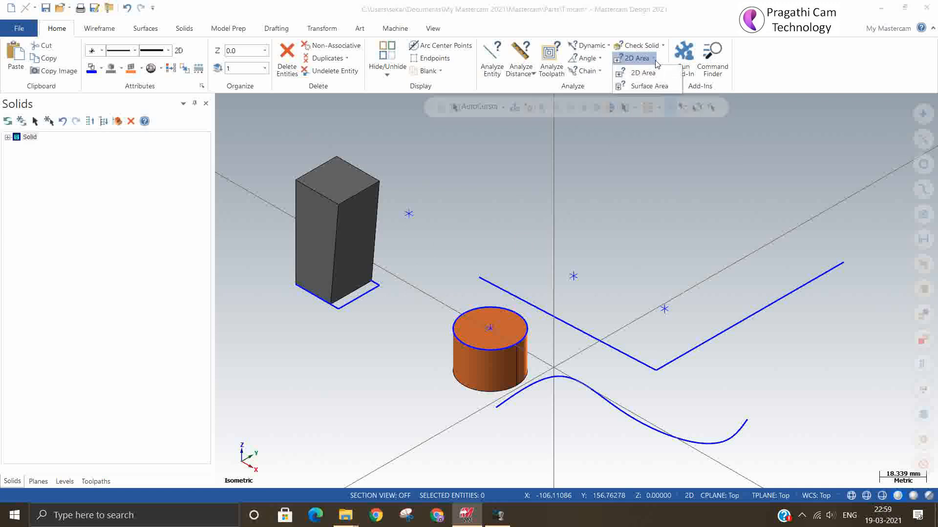
click(659, 87)
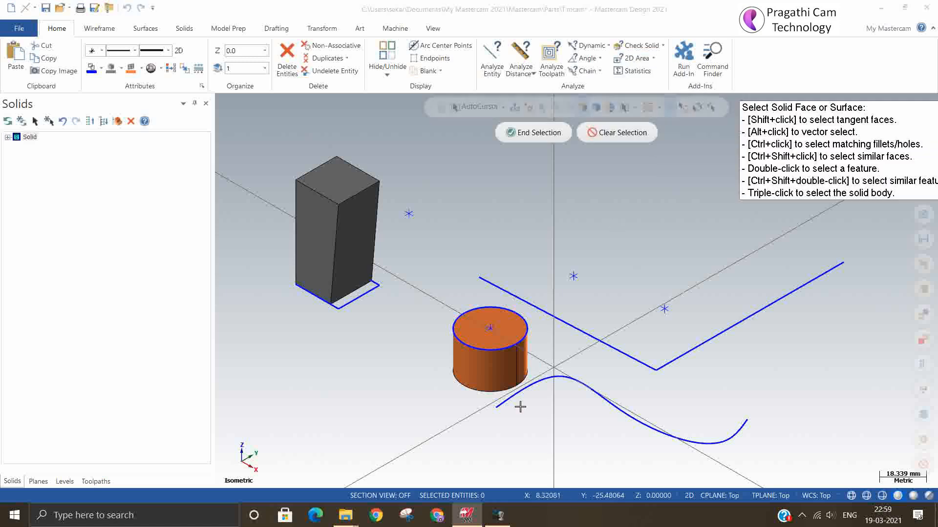
click(496, 366)
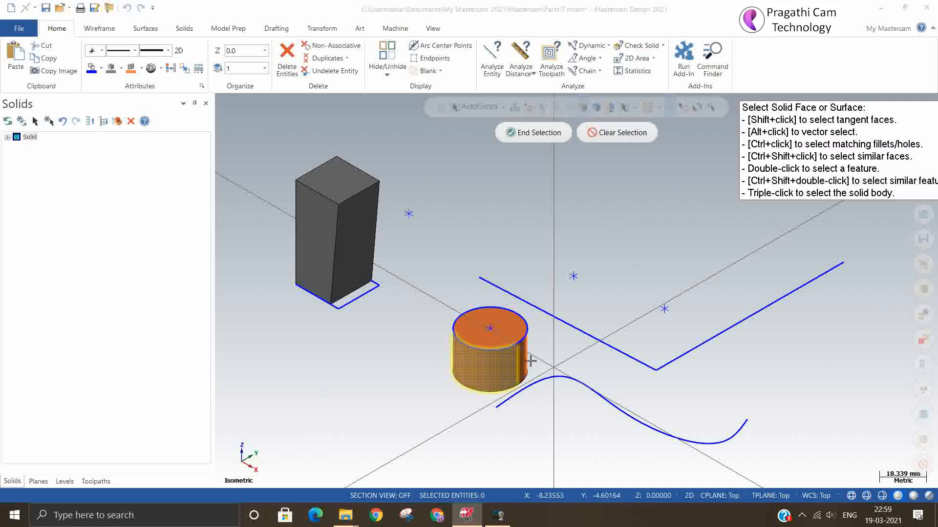
click(537, 133)
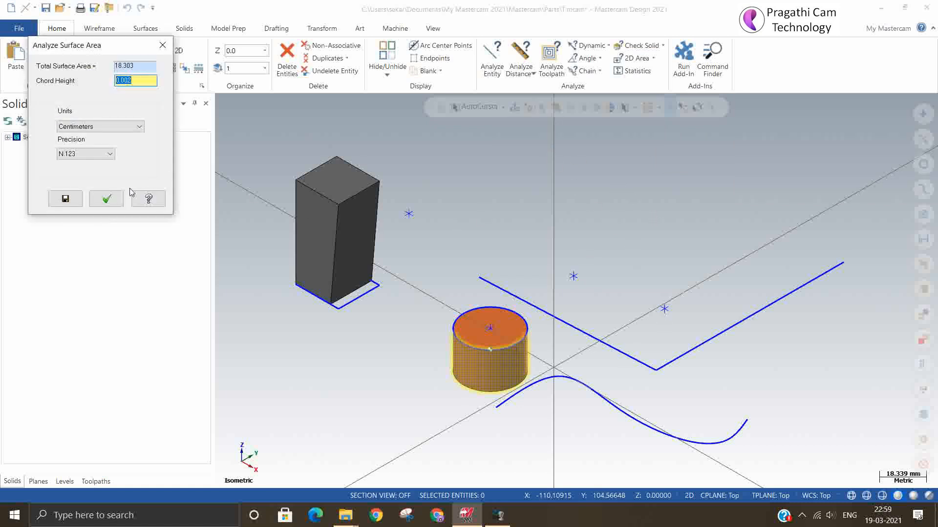
click(108, 201)
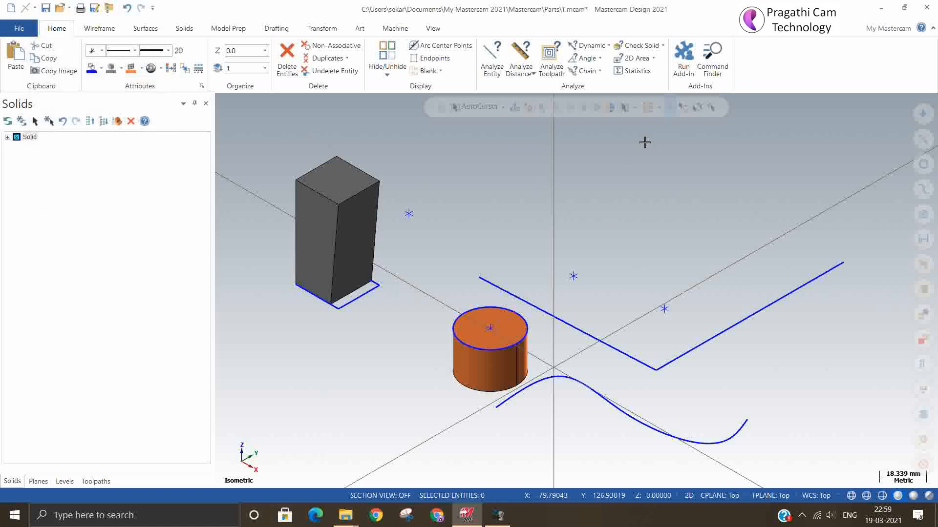
- Analyze the 2D area enclosed by the circle on top of the cylinder and close the results
click(652, 59)
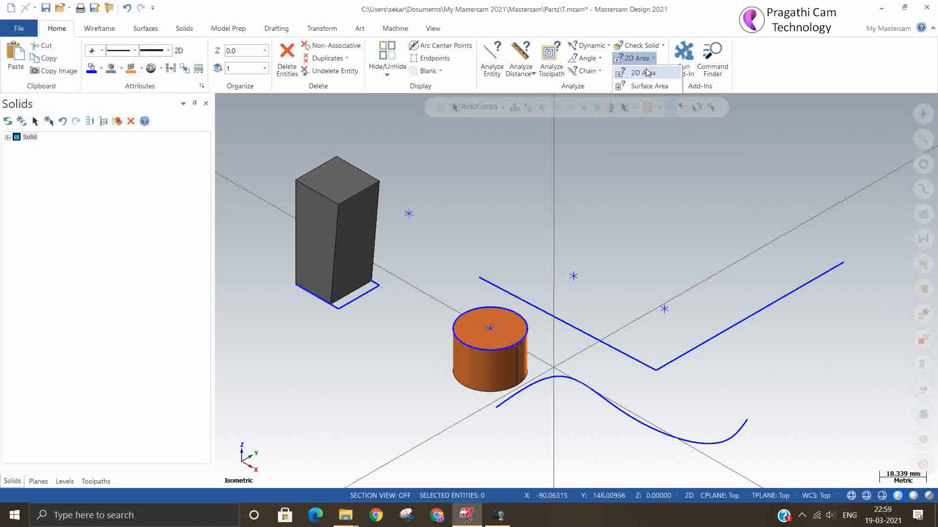
click(642, 72)
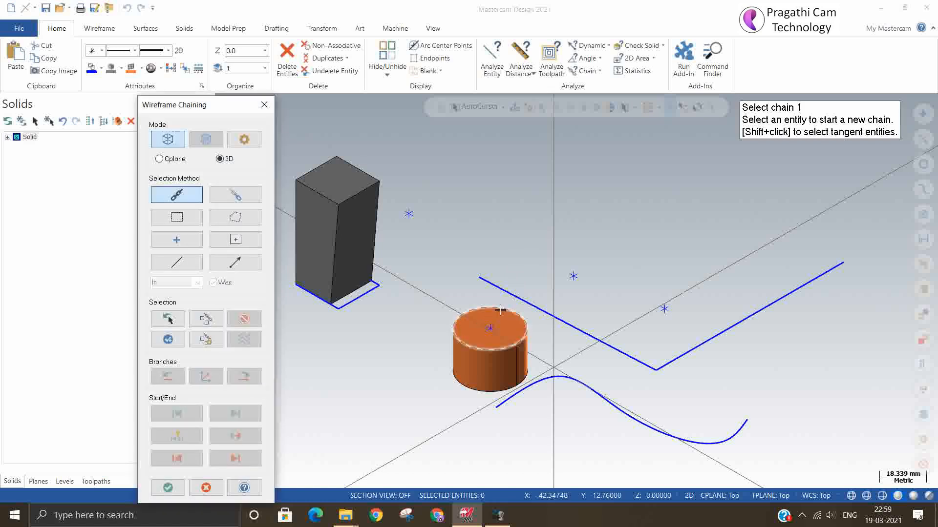
click(499, 311)
click(166, 488)
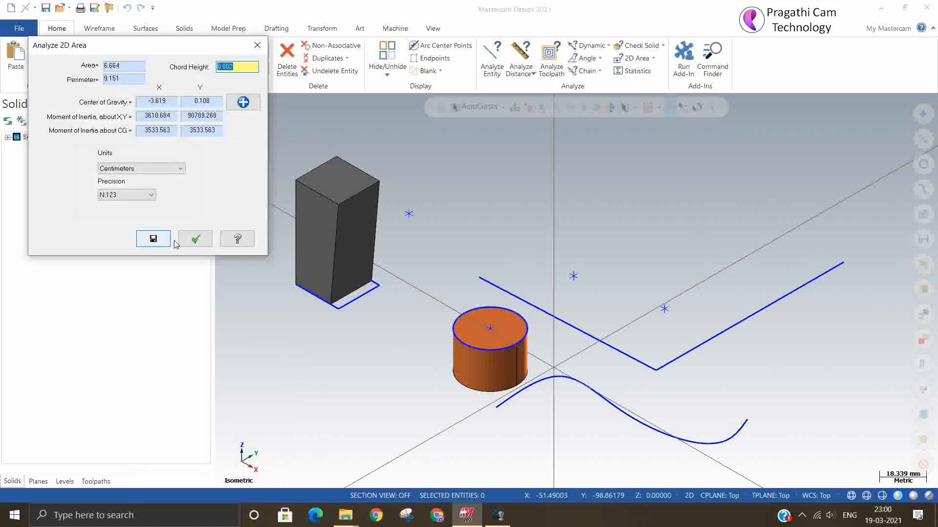
click(195, 239)
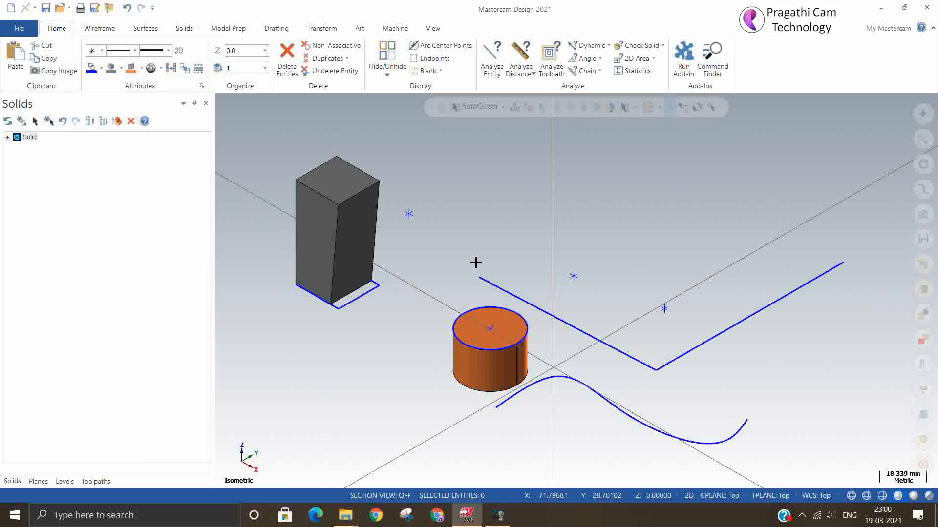
click(662, 47)
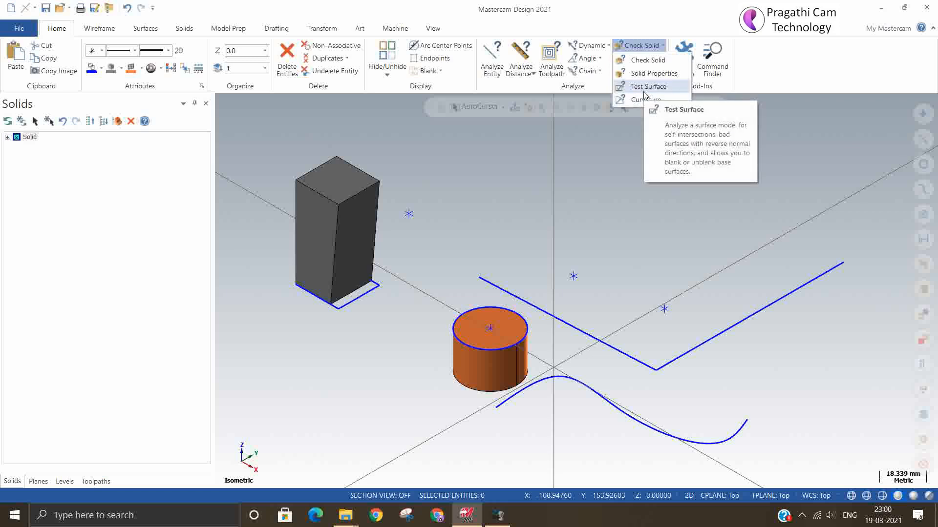
click(678, 116)
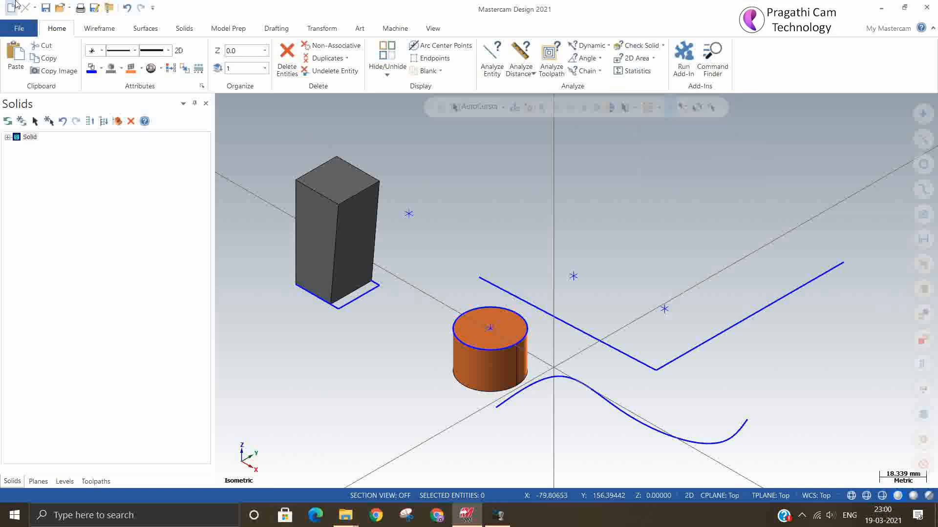
- Start opening a part file and browse to the Desktop folder My channel > Drawing file used > Mill
click(59, 7)
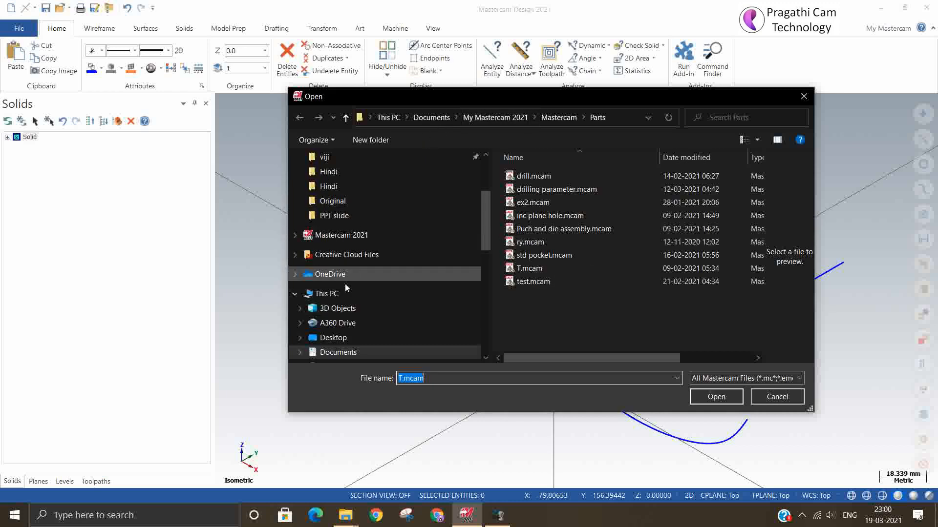
click(337, 322)
click(337, 339)
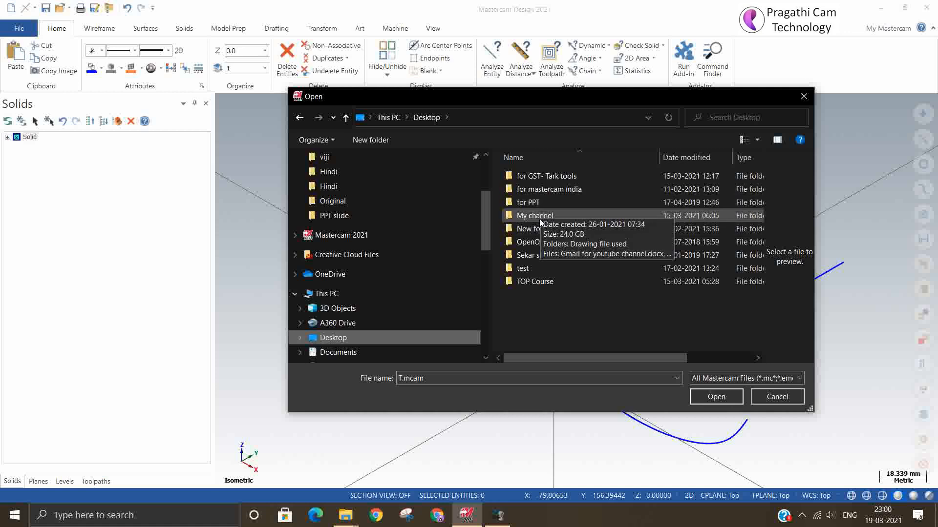
double_click(540, 221)
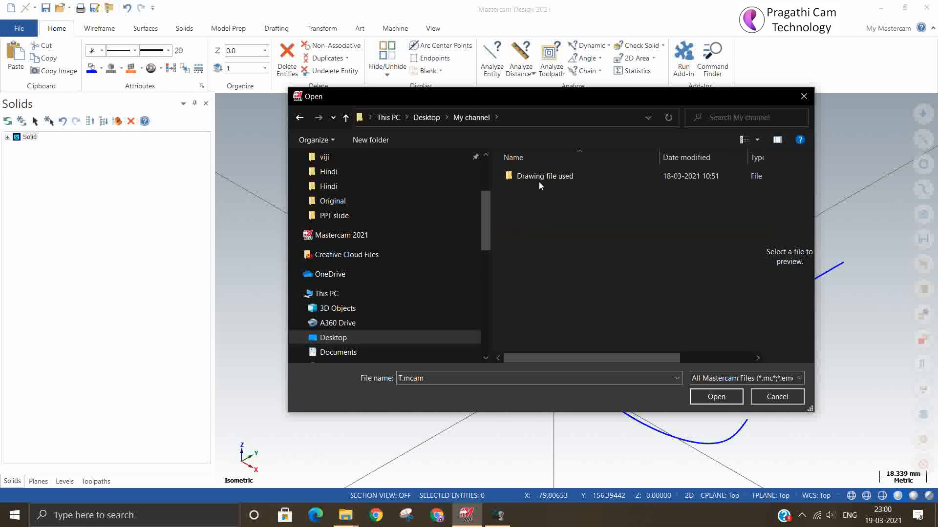
double_click(539, 180)
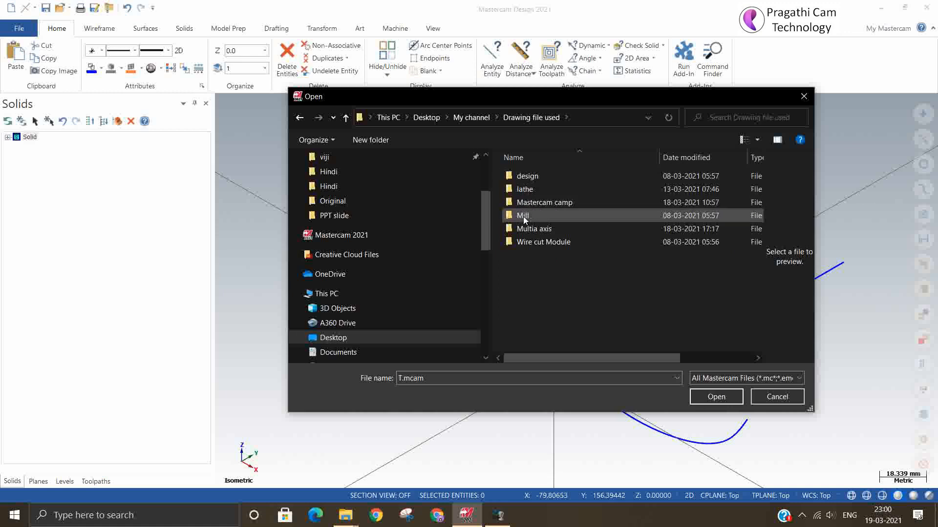
double_click(523, 216)
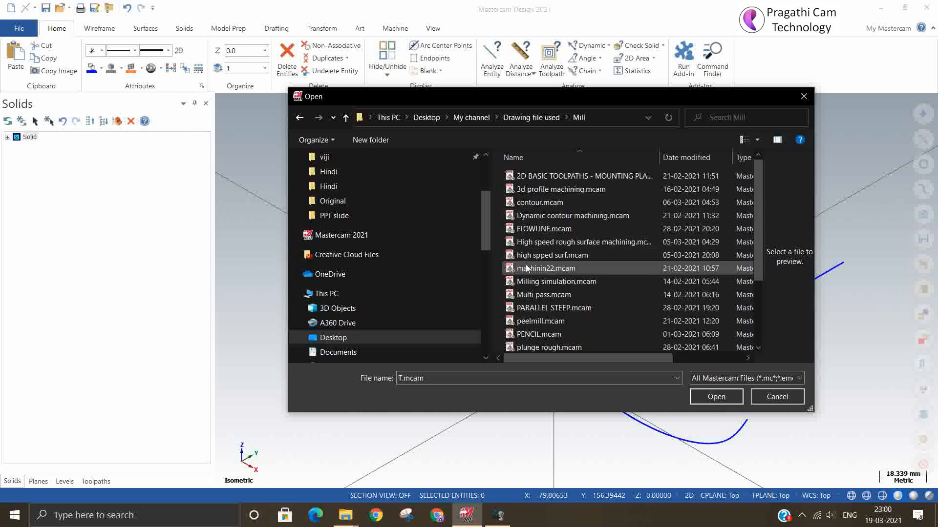
- Preview several part files in the Mill folder and open SURFACE HIGHSPEED_PENCIL.mcam
click(531, 246)
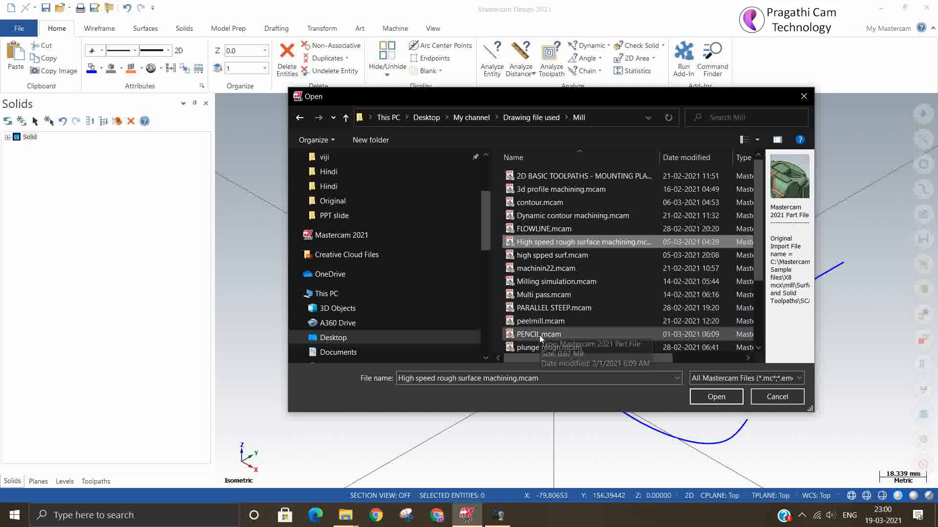
click(546, 283)
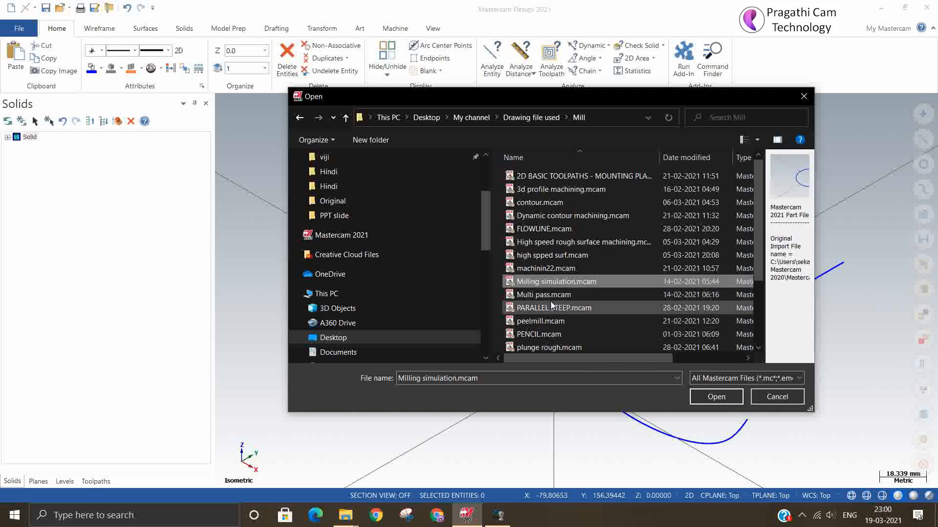
click(533, 203)
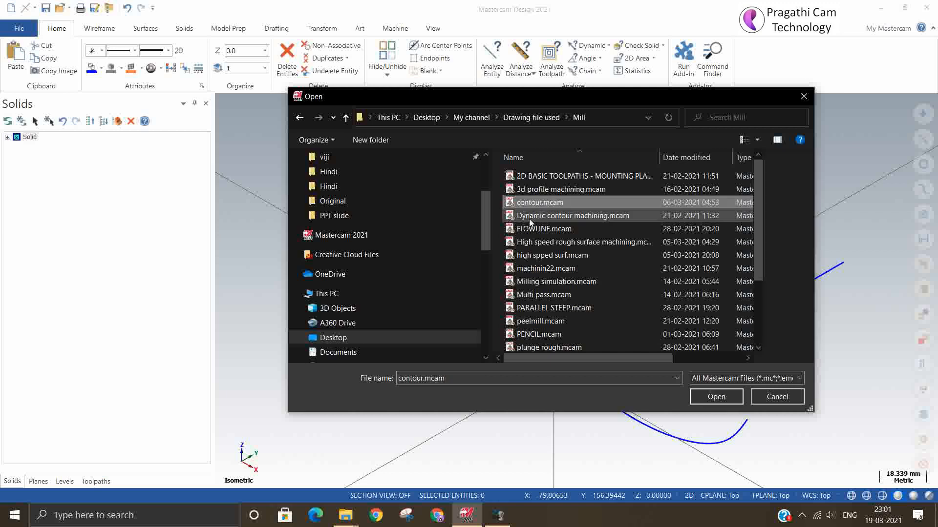
click(534, 284)
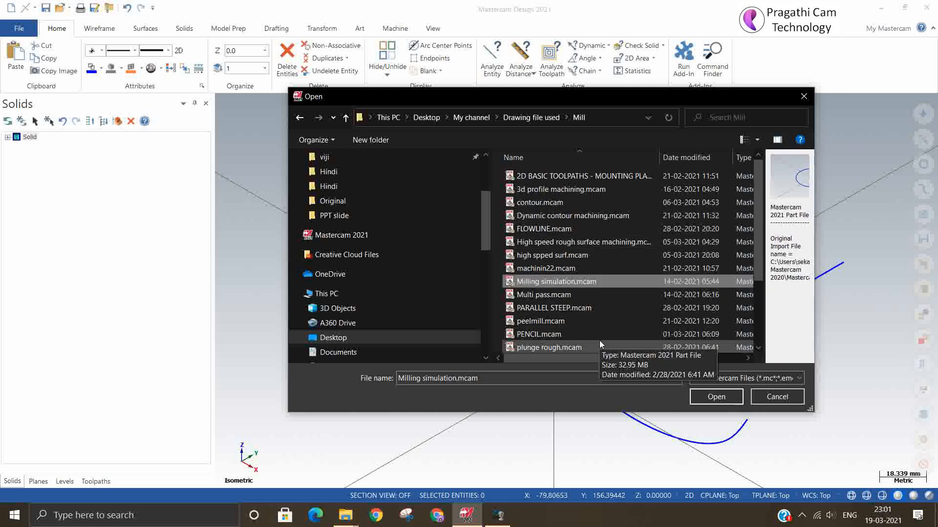
click(542, 309)
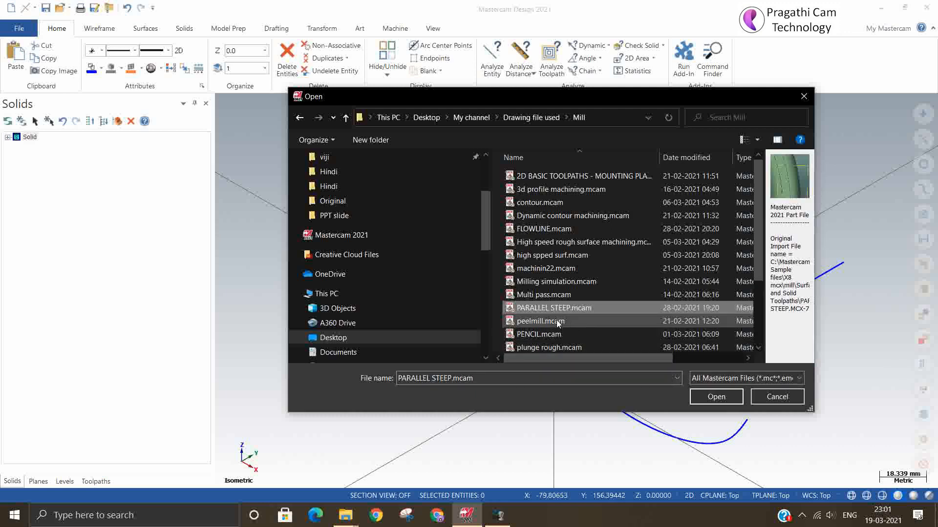
click(559, 323)
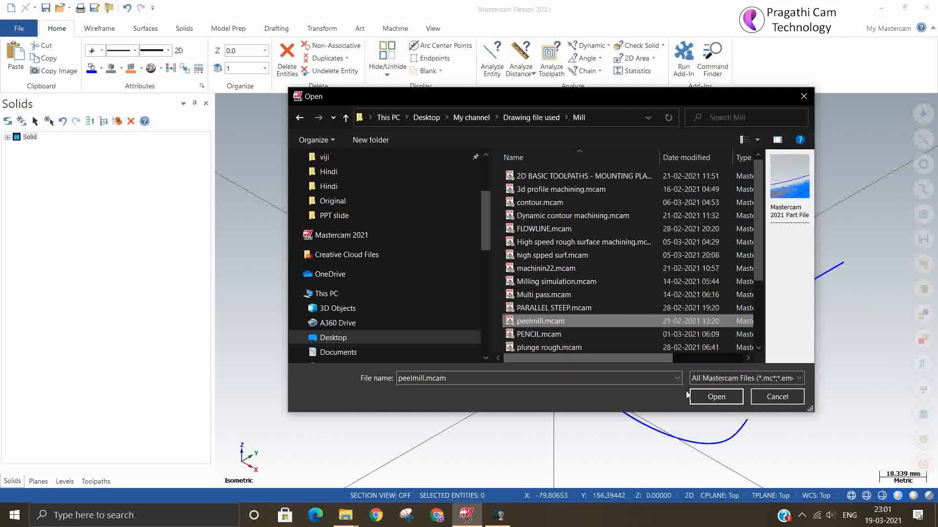
scroll(573, 324, down, 2)
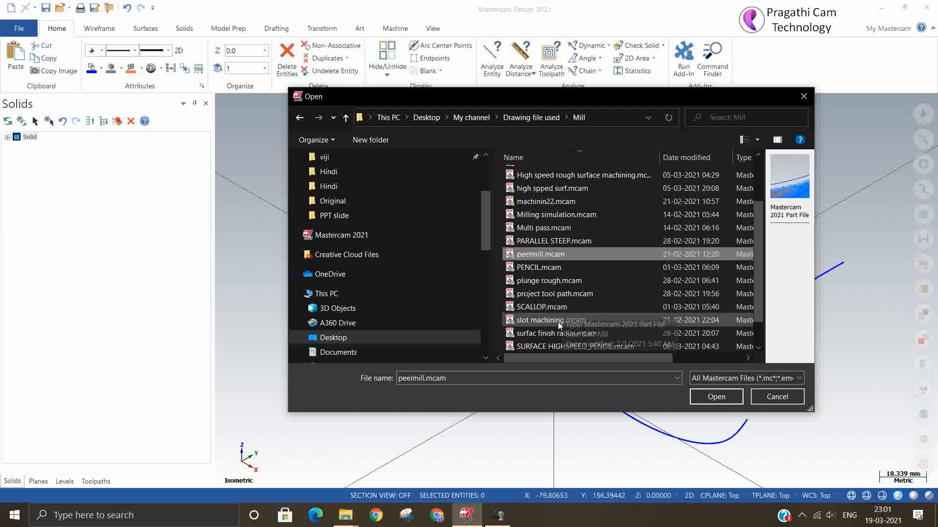
click(554, 348)
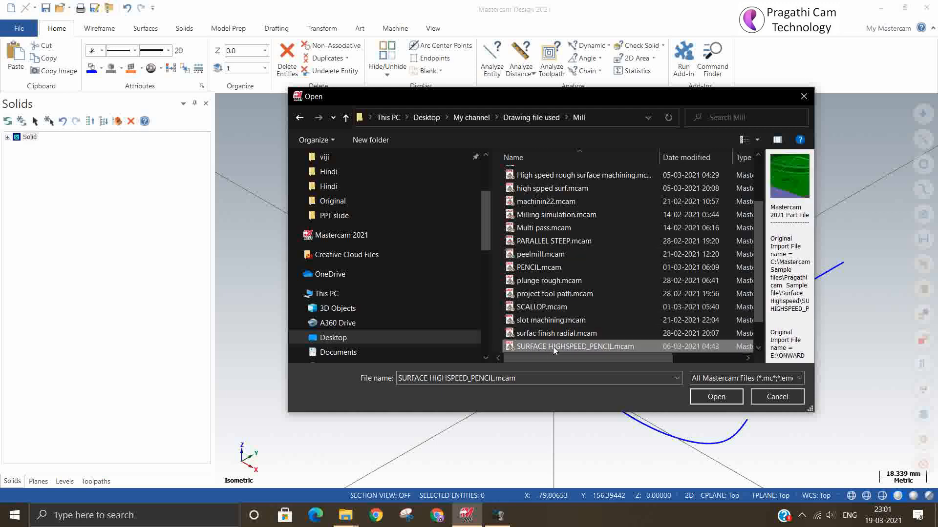
click(736, 392)
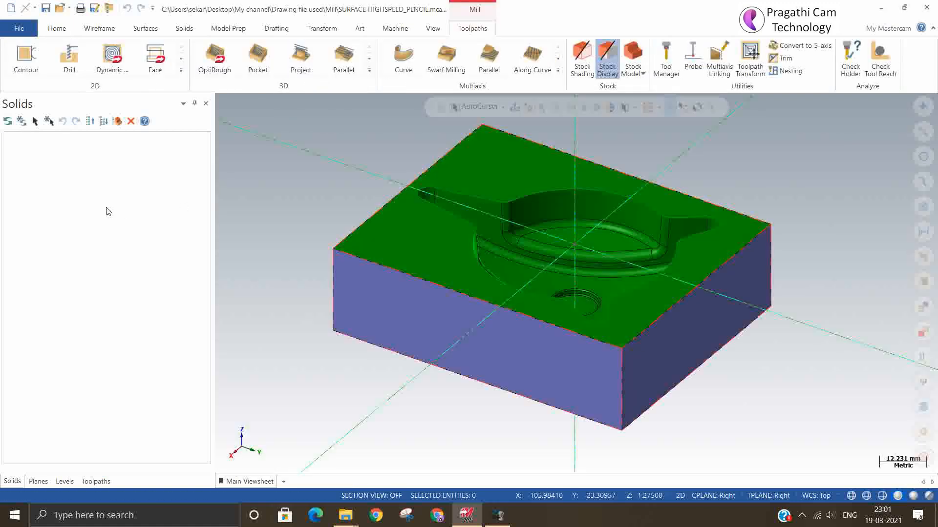
- Set the construction plane to Top
right_click(819, 222)
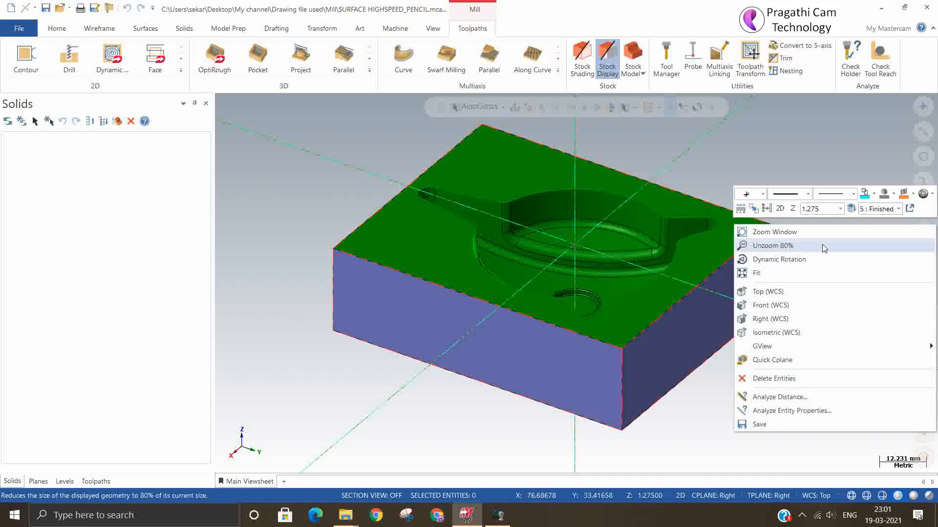
click(688, 435)
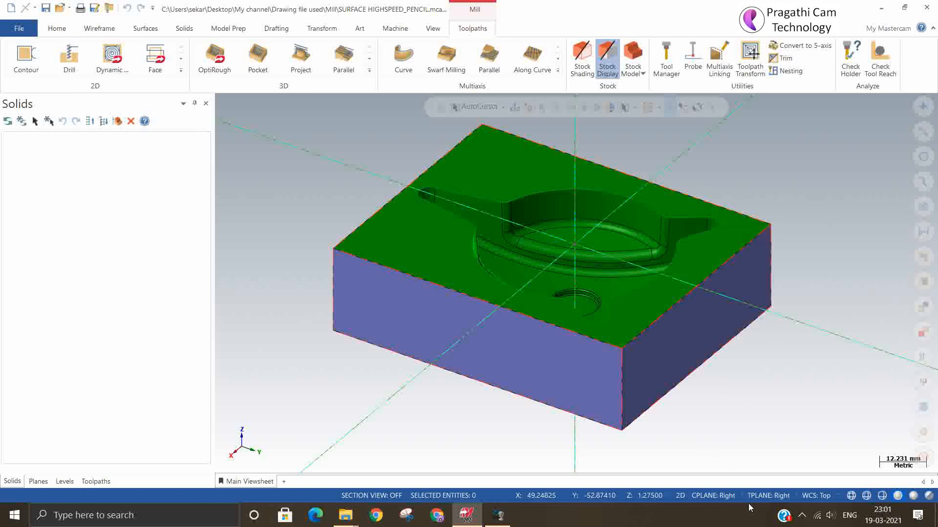
click(718, 495)
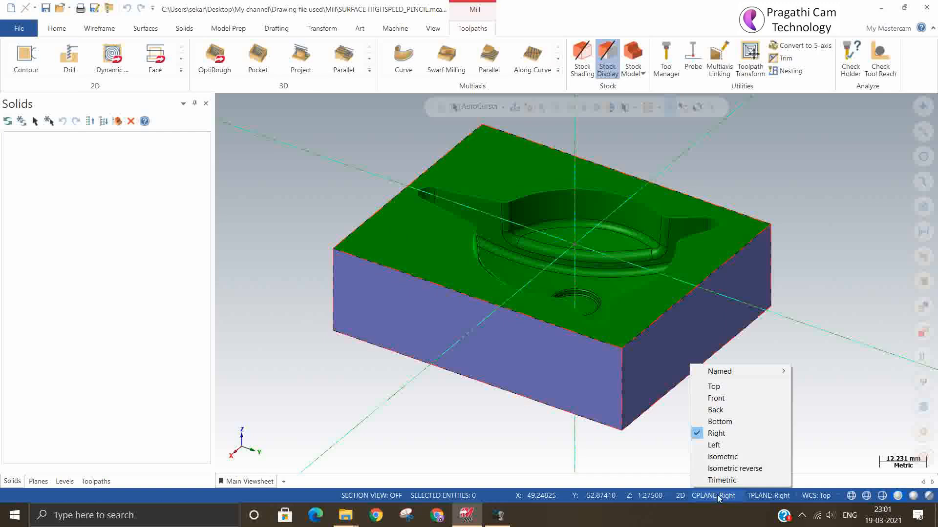
click(714, 386)
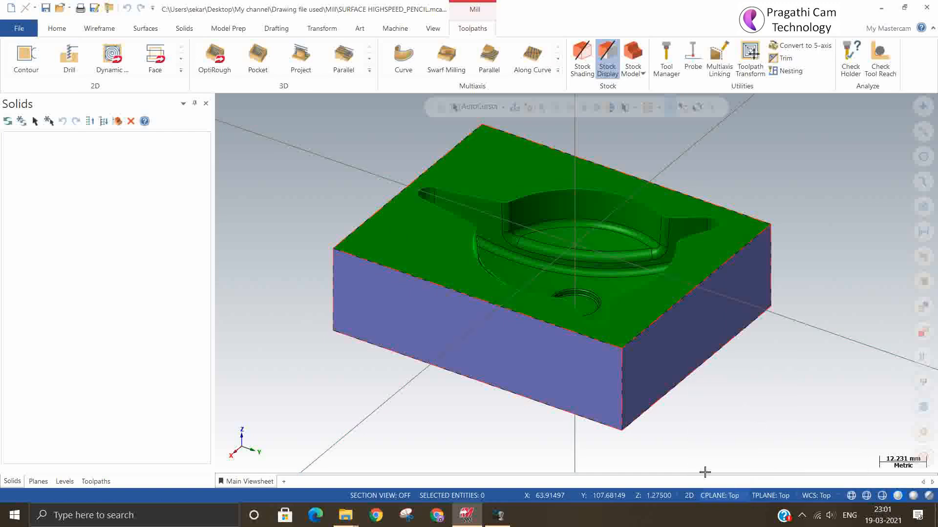
- Dynamically analyze the curved fillet around the raised lens-shaped area and the long curved fillet beside it in the cavity
scroll(735, 200, up, 5)
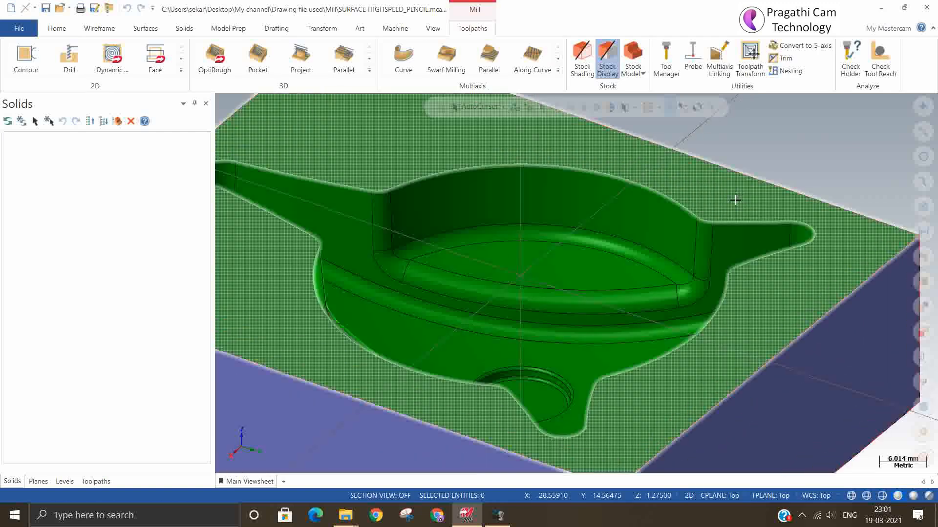
mouse_move(735, 200)
middle_down()
mouse_move(716, 276)
mouse_move(716, 236)
middle_up()
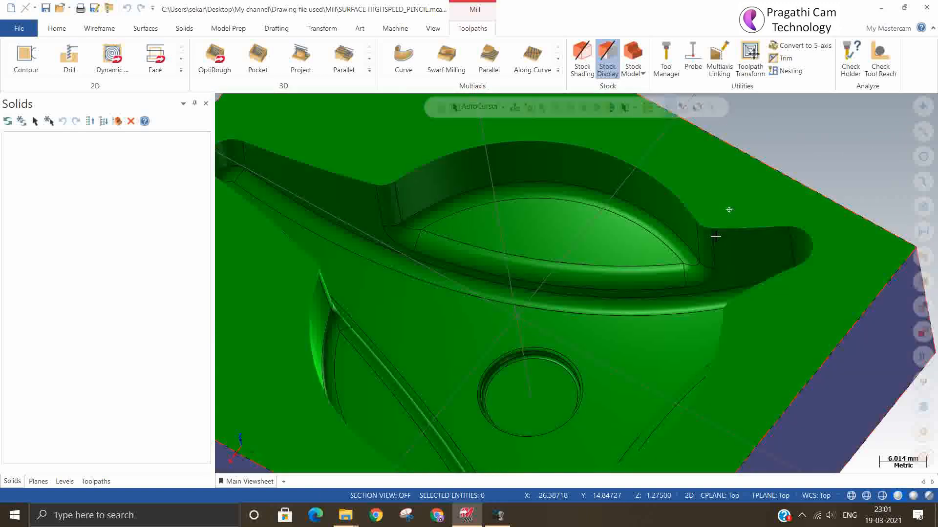
click(99, 29)
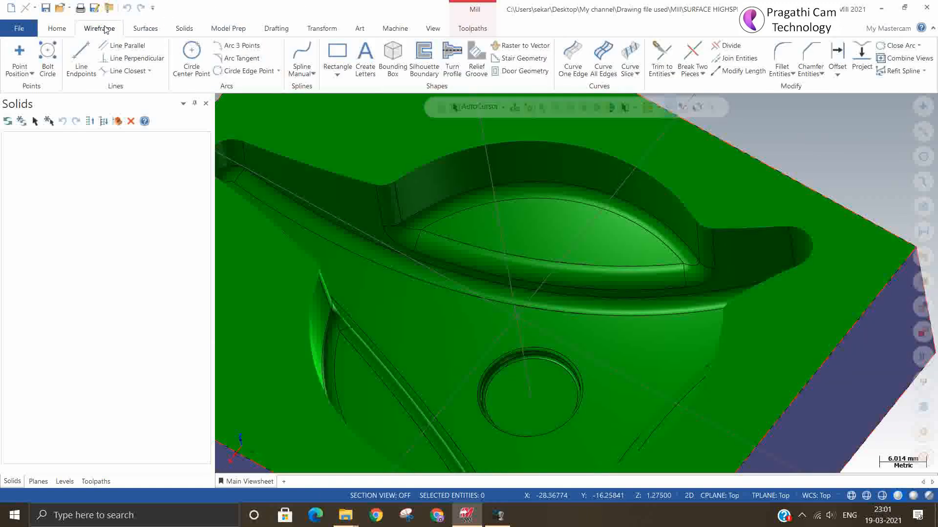
click(58, 28)
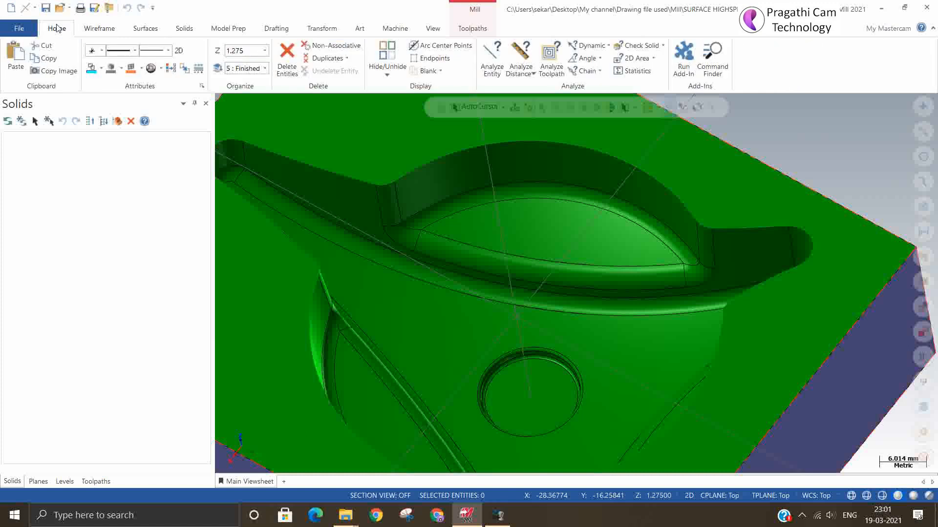
click(588, 49)
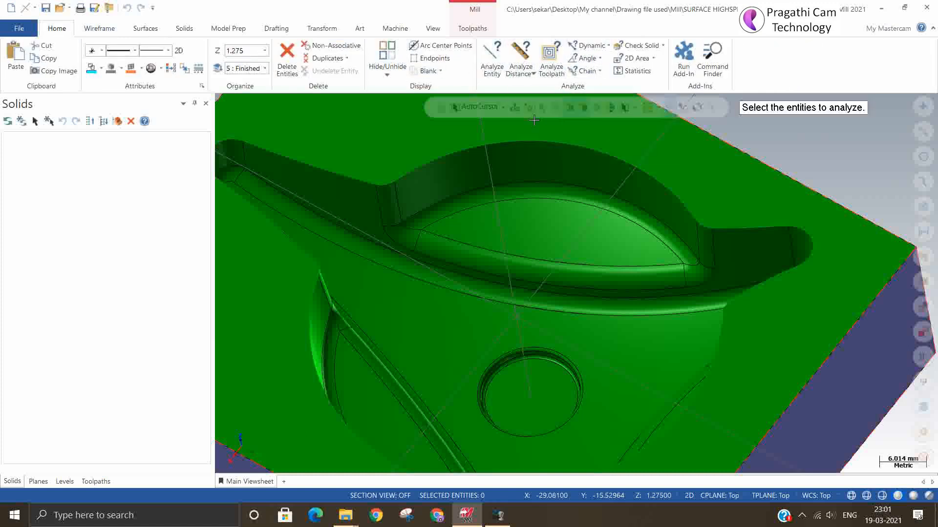
click(534, 188)
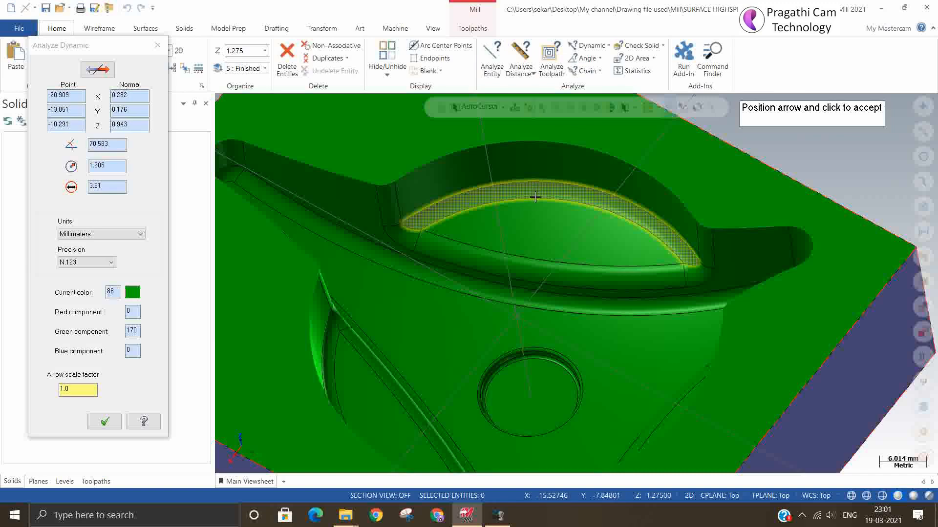
click(536, 197)
click(494, 298)
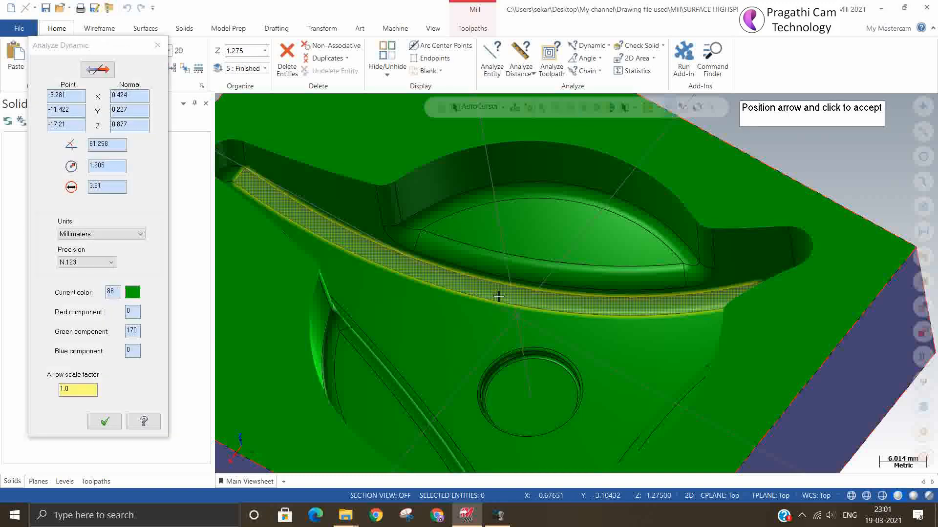
click(499, 296)
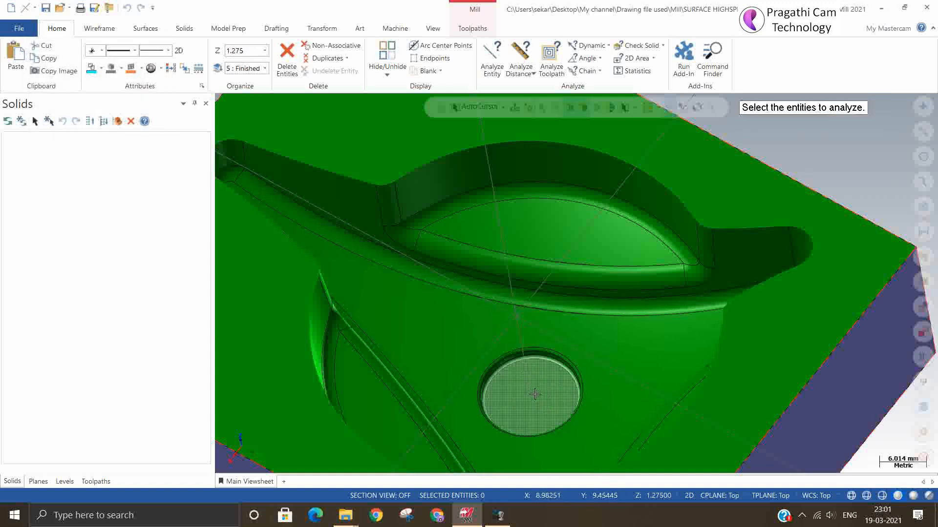
- Run a curvature analysis on the part with the radius less than limit set to 1.5
scroll(539, 334, up, 3)
scroll(539, 334, down, 5)
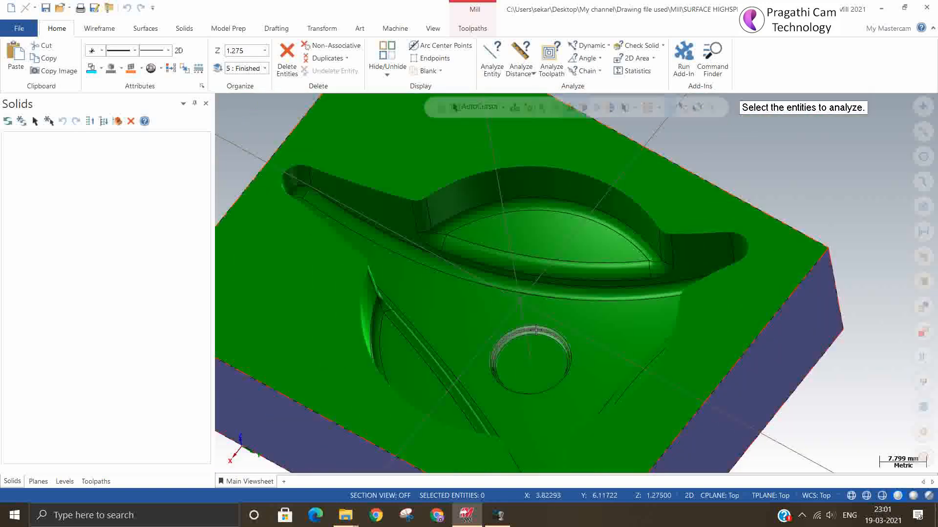
right_click(727, 208)
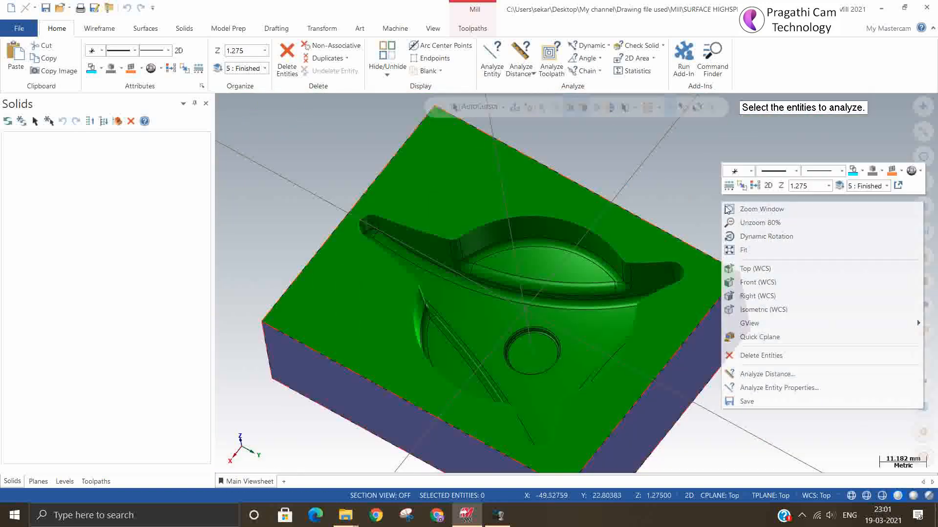
click(758, 283)
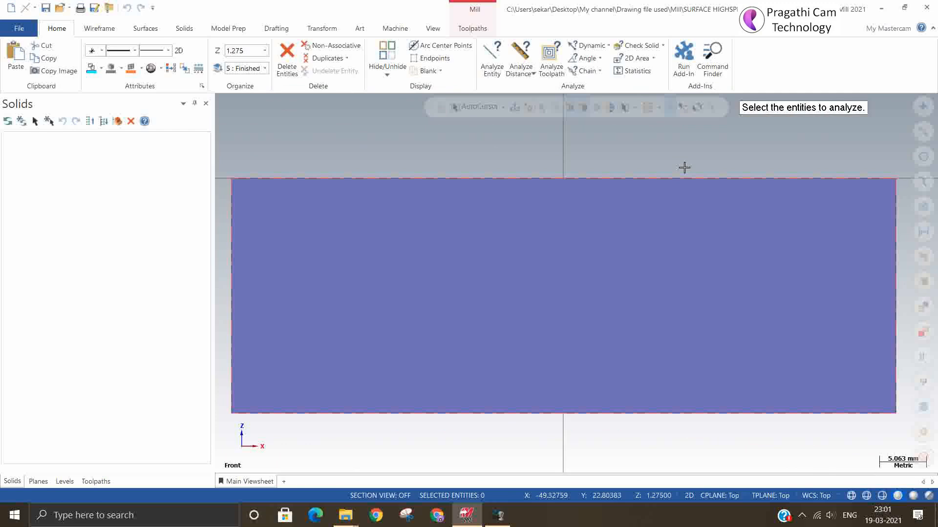
right_click(676, 152)
click(707, 263)
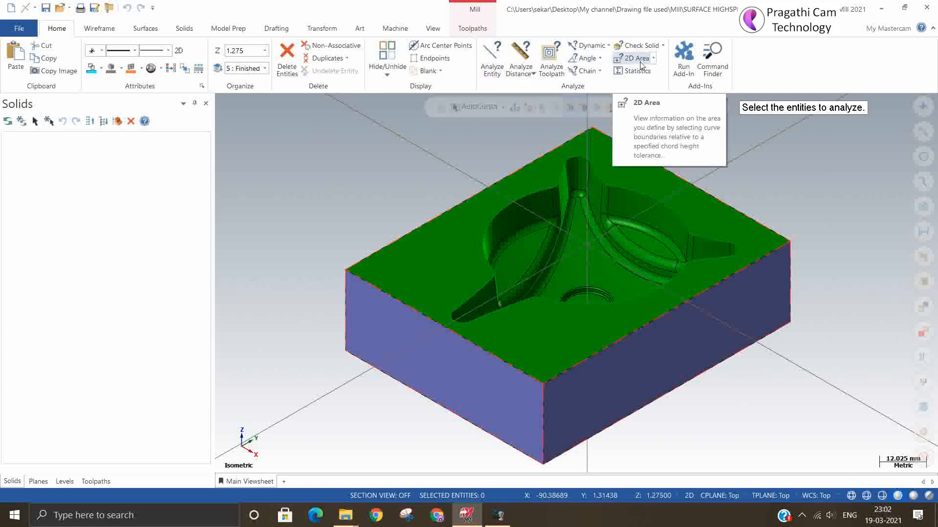
click(654, 59)
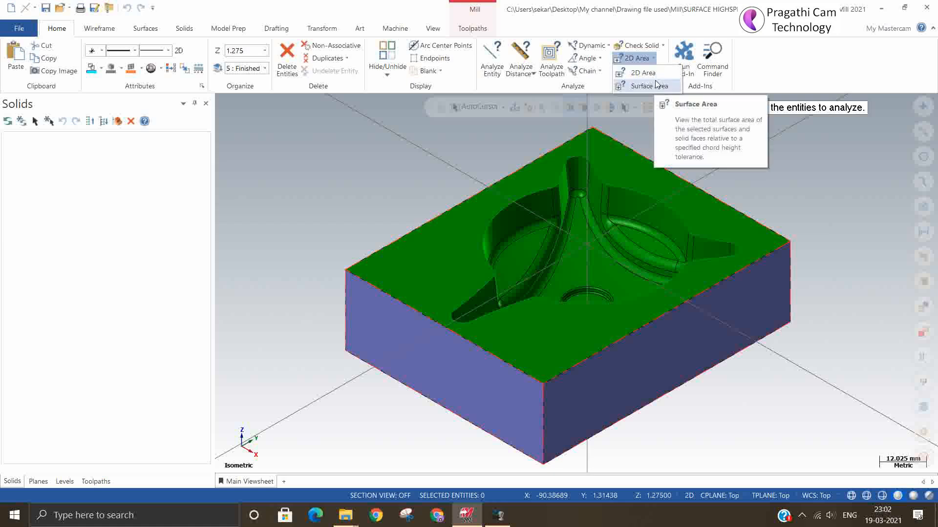
click(663, 45)
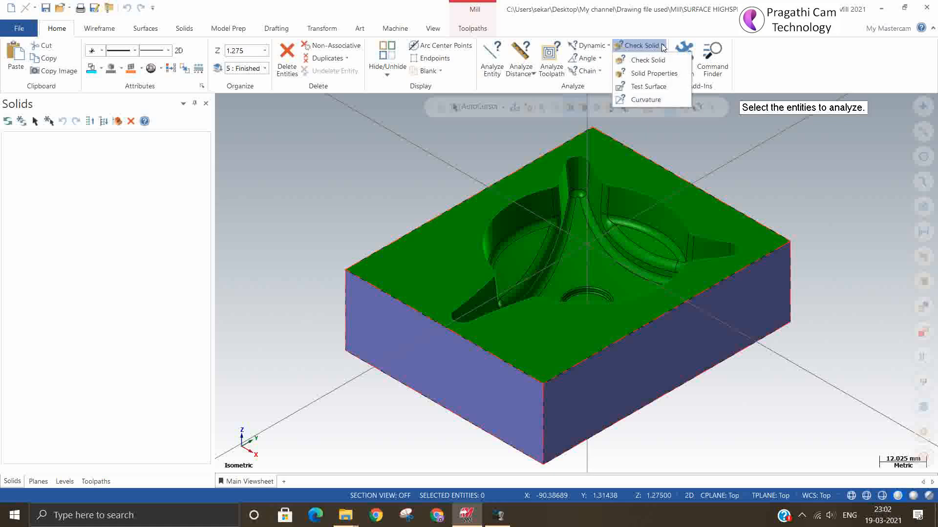
click(643, 95)
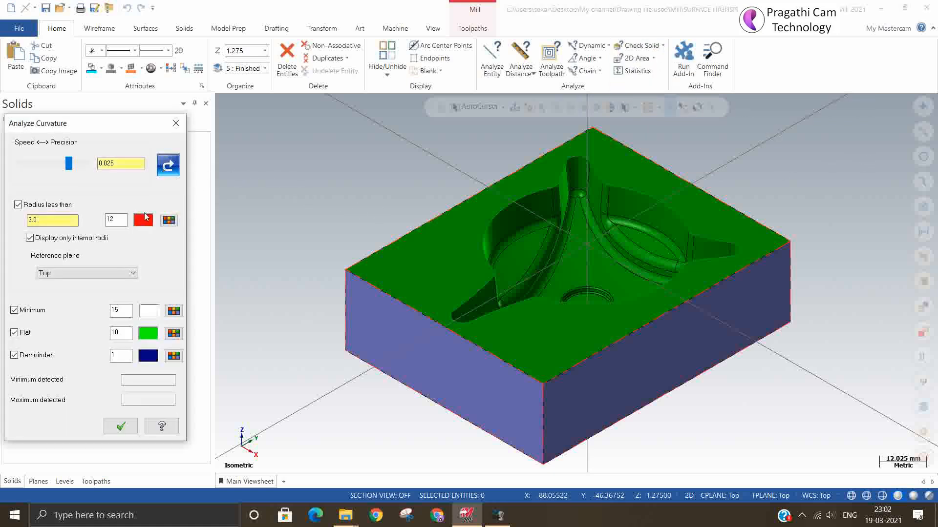
double_click(43, 221)
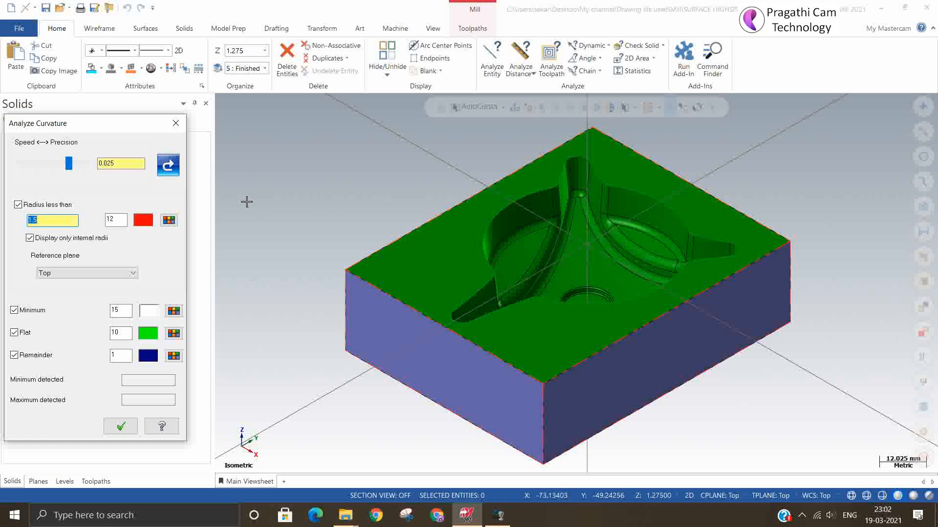
click(174, 168)
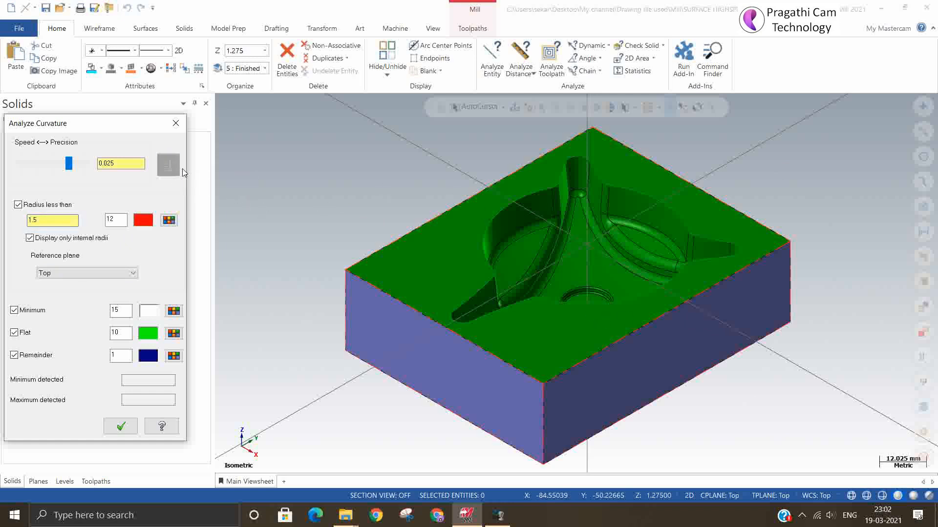
- Examine the curvature colours around the circular recess in the cavity floor and close the curvature analysis
middle_drag(658, 239, 637, 298)
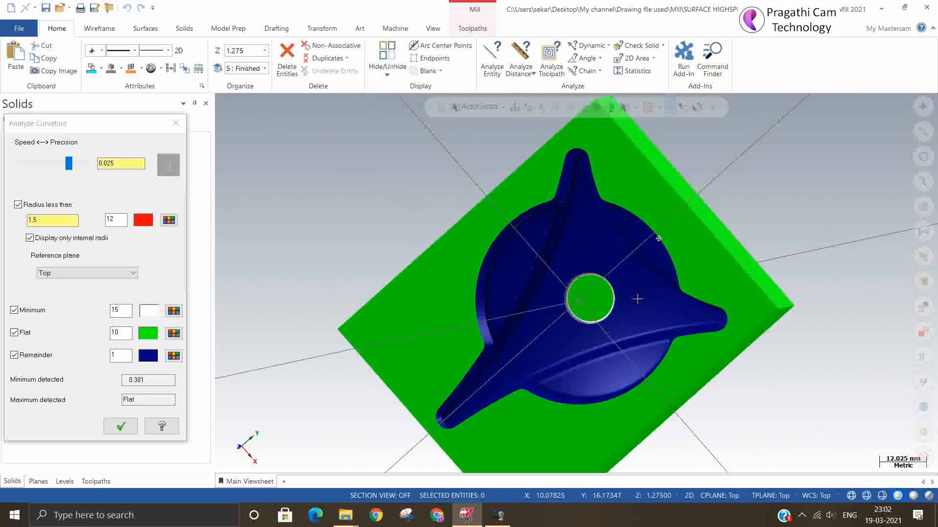
scroll(637, 299, up, 7)
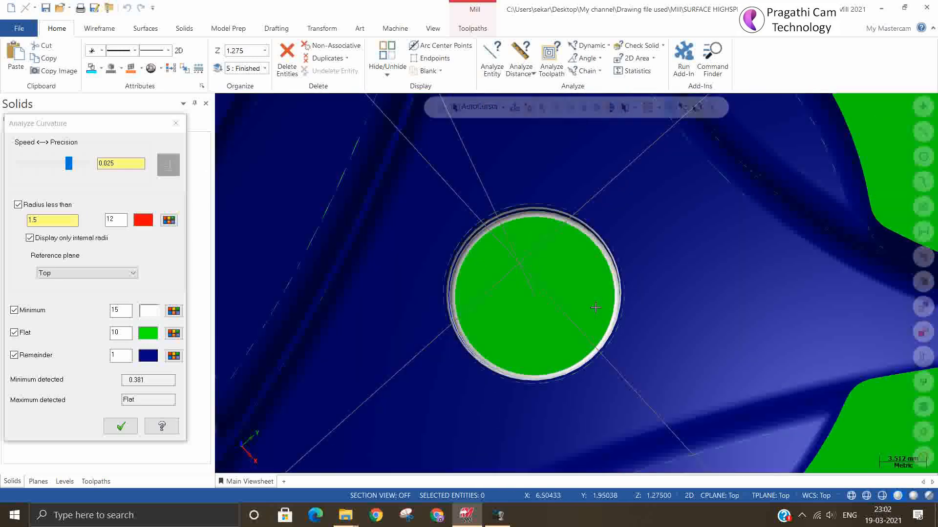
scroll(595, 307, up, 3)
scroll(677, 276, up, 4)
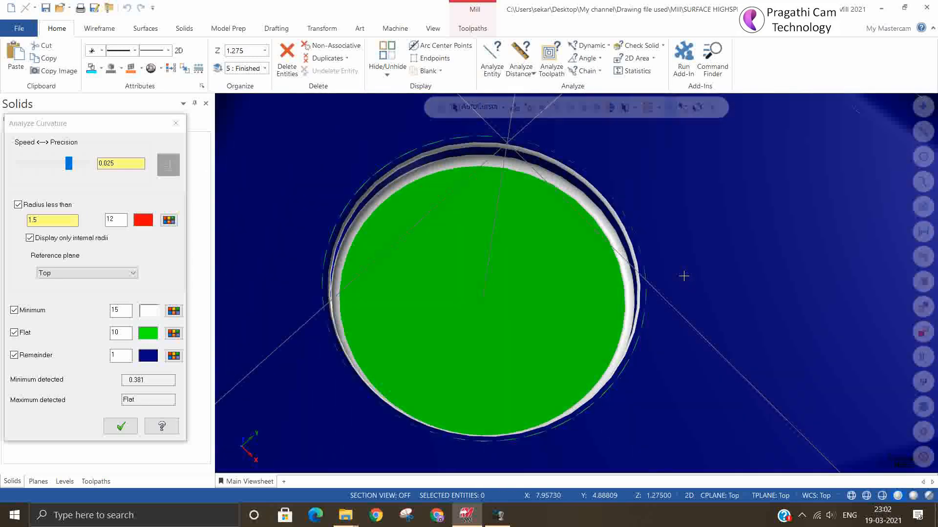
scroll(601, 269, up, 1)
middle_drag(651, 256, 612, 262)
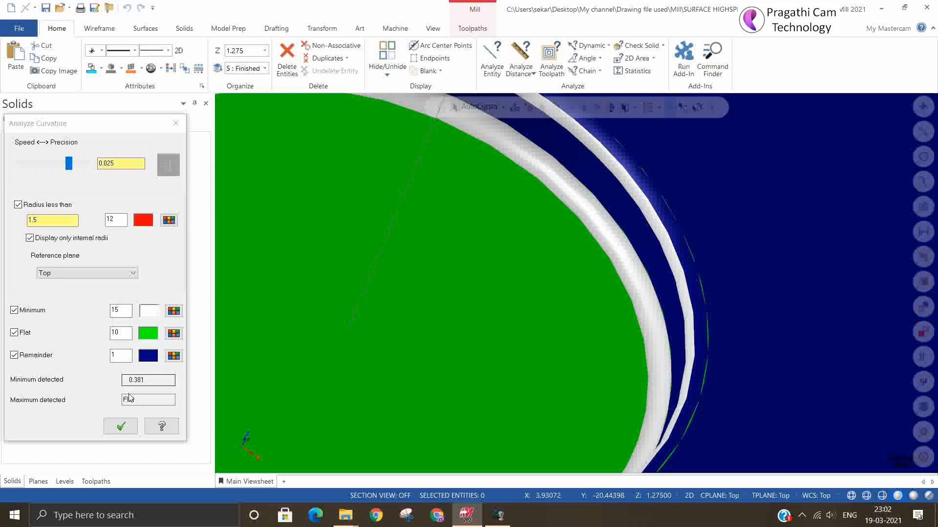
click(121, 428)
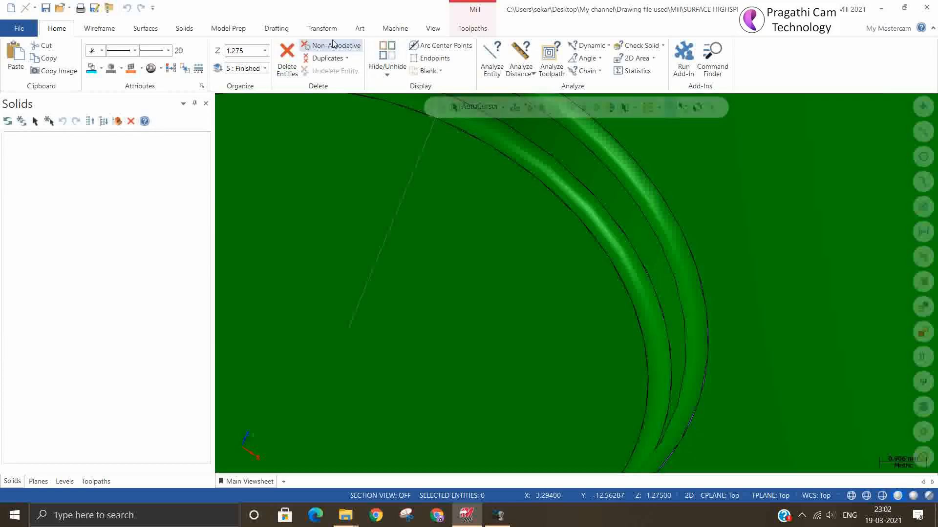
- Check the inner and outer fillets of the circular recess with dynamic analysis
click(589, 45)
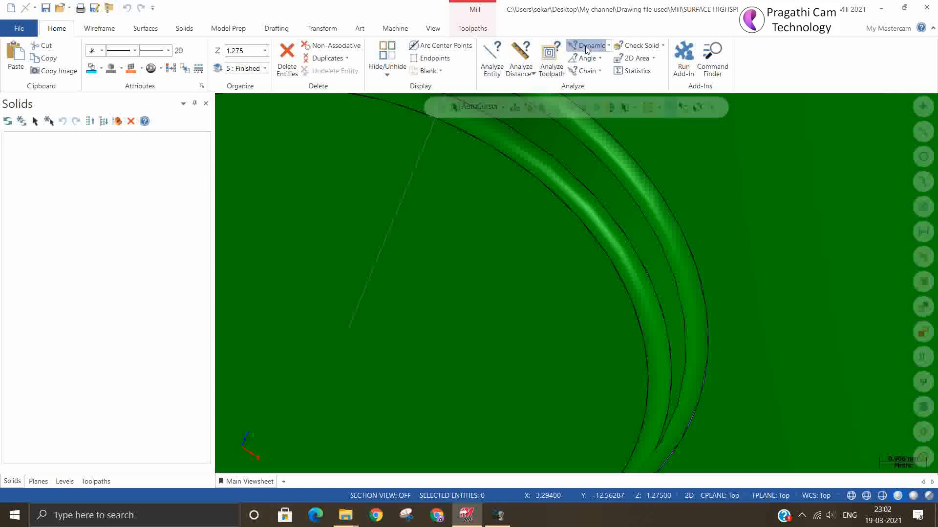
click(566, 201)
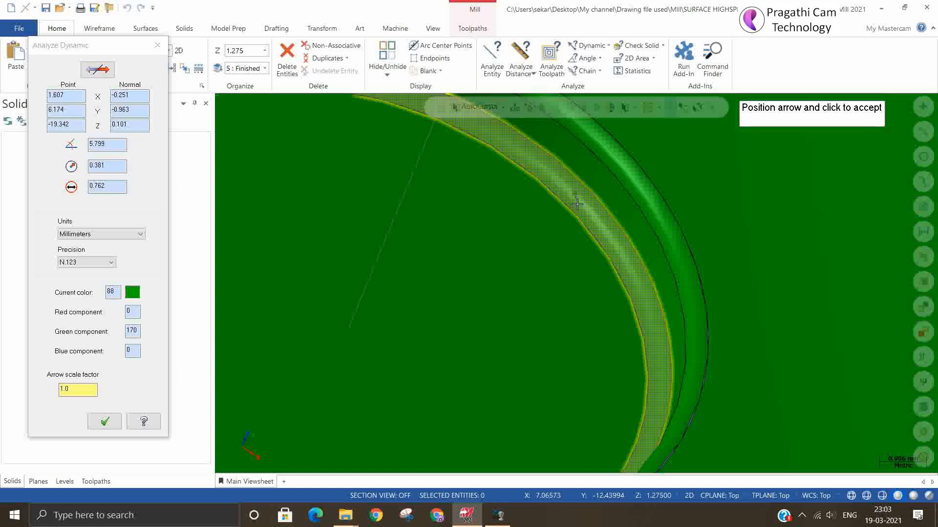
click(590, 196)
click(636, 177)
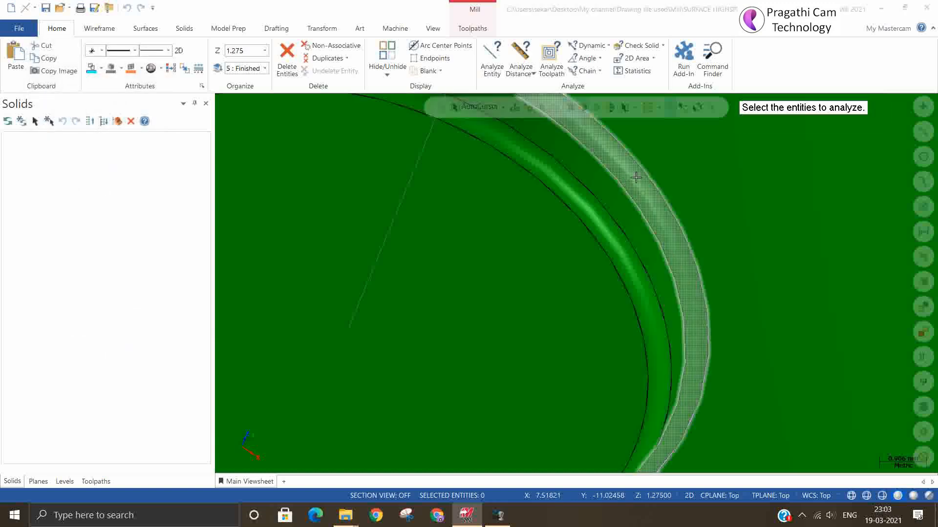
click(636, 177)
click(635, 178)
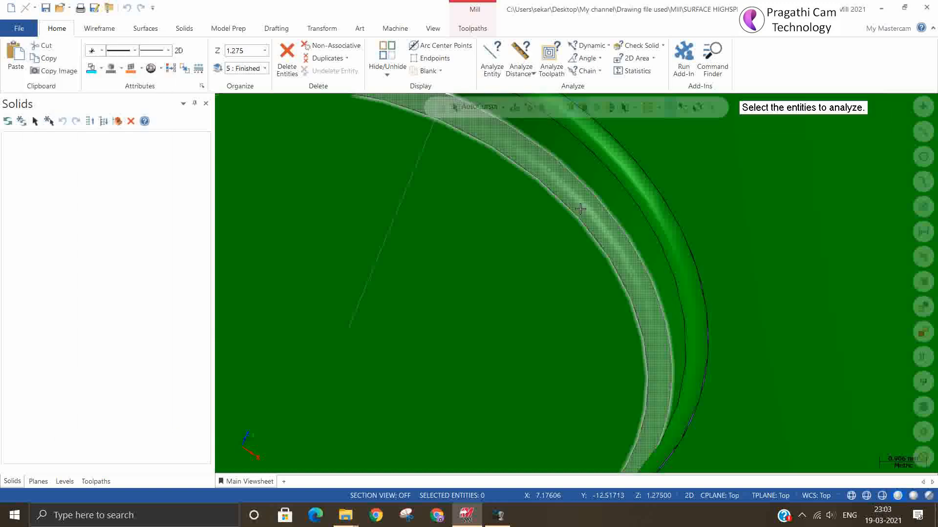
click(580, 209)
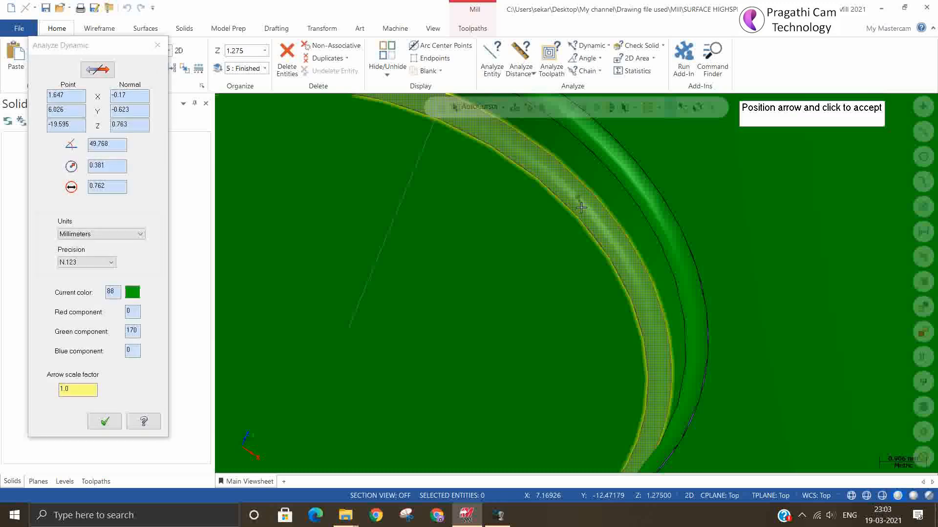
click(583, 203)
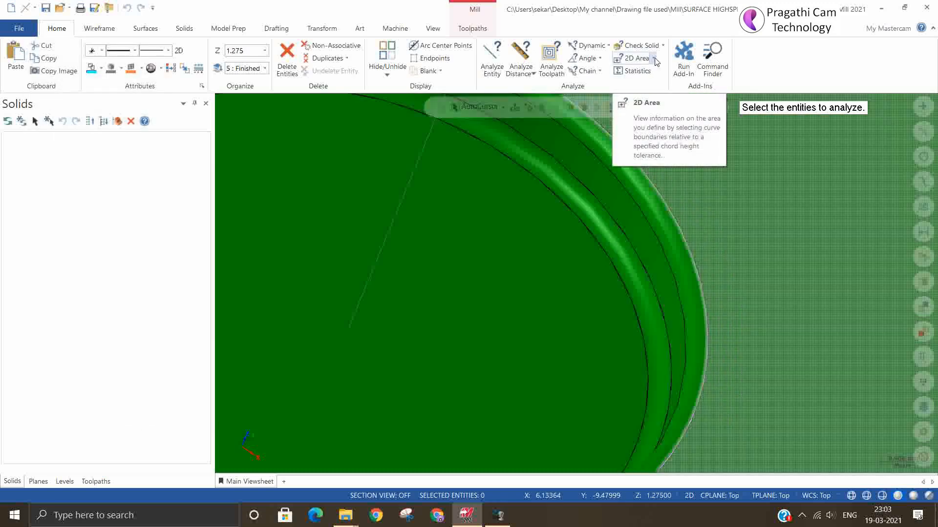
- Rerun the curvature analysis with the radius limit of 1.5 and inspect the colours across the circular recess and cavity
click(660, 45)
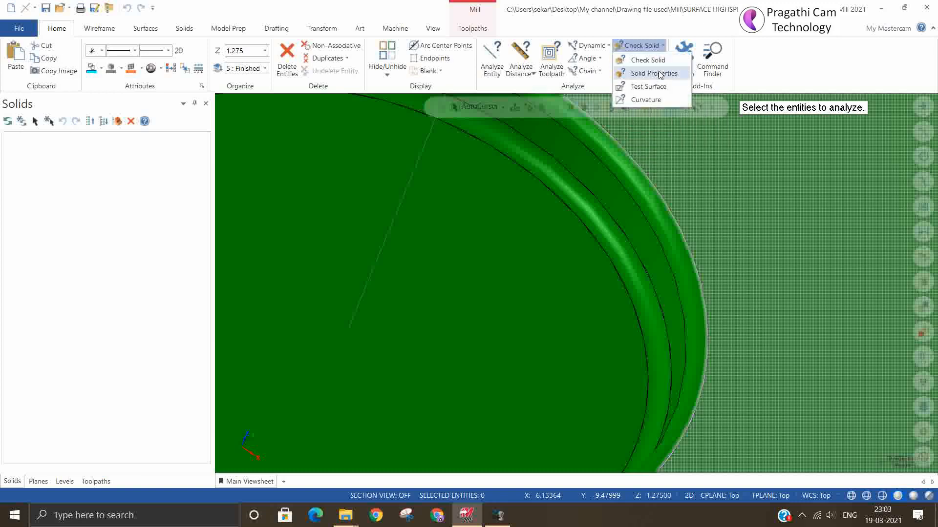
click(647, 100)
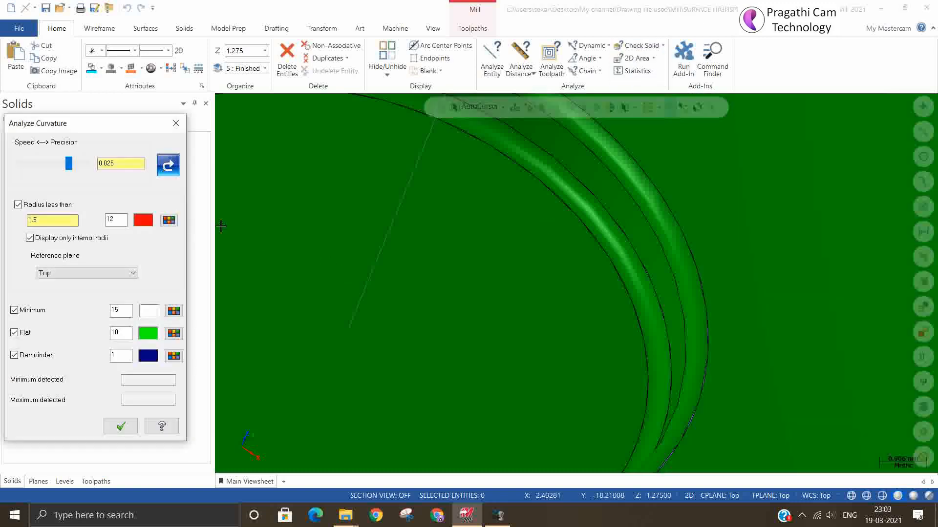
click(170, 165)
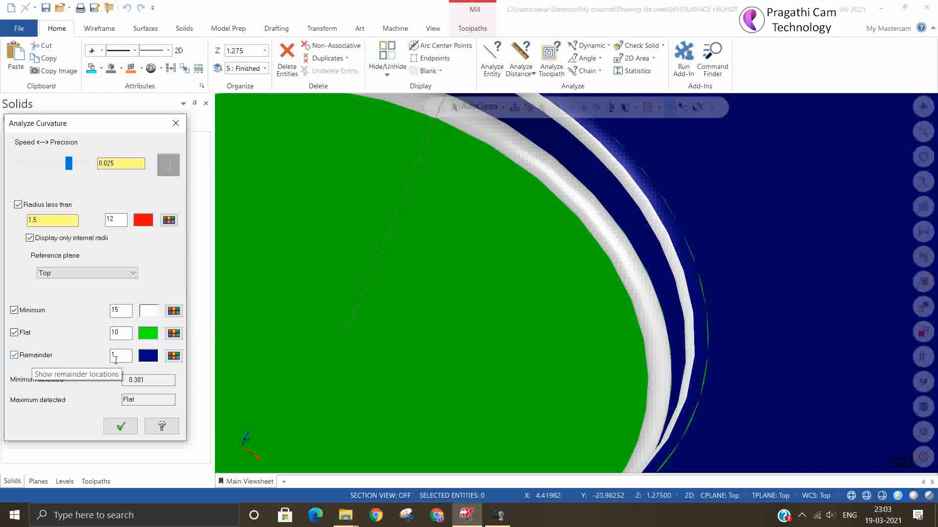
scroll(446, 356, down, 6)
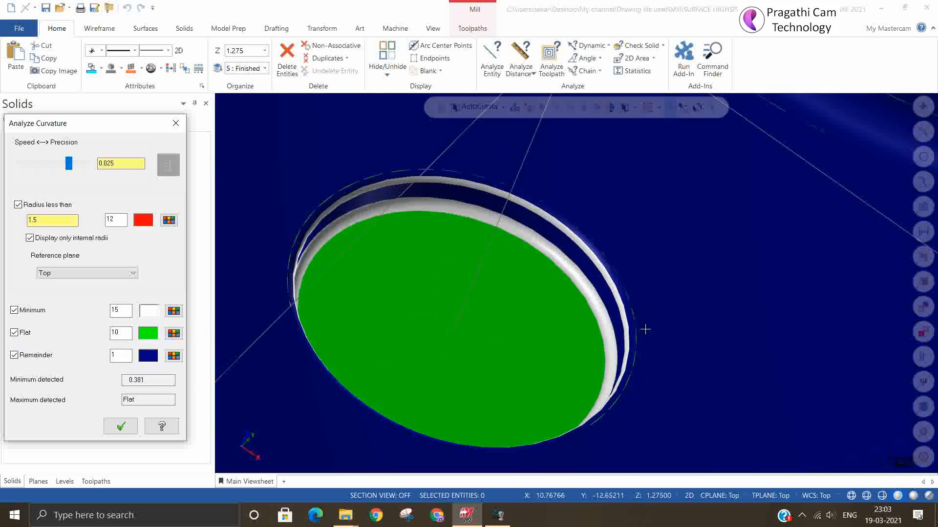
scroll(518, 311, down, 4)
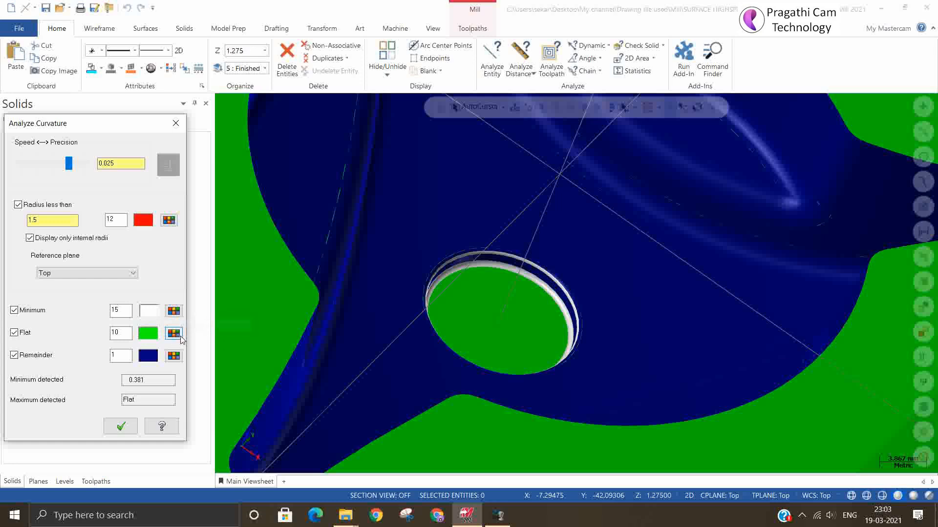
scroll(618, 346, down, 5)
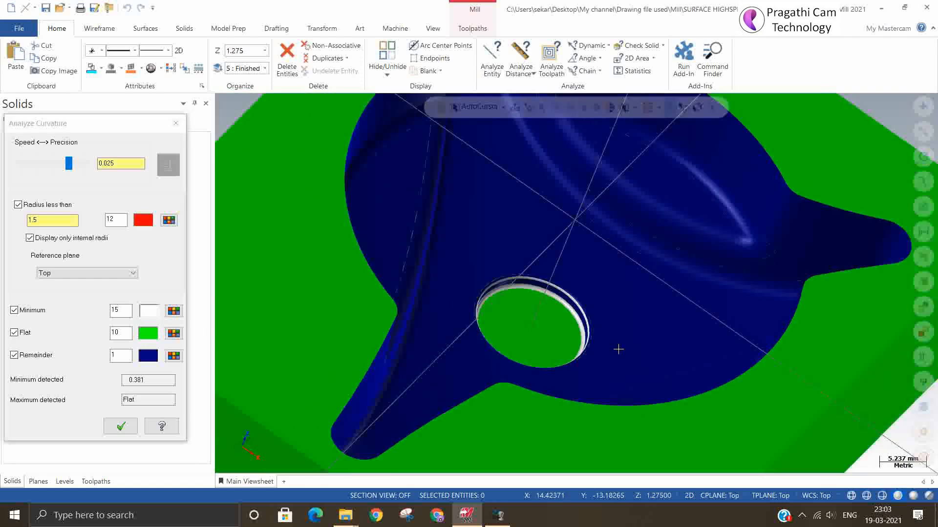
mouse_move(616, 344)
middle_down()
mouse_move(561, 345)
mouse_move(566, 369)
mouse_move(568, 359)
mouse_move(557, 368)
mouse_move(592, 347)
middle_up()
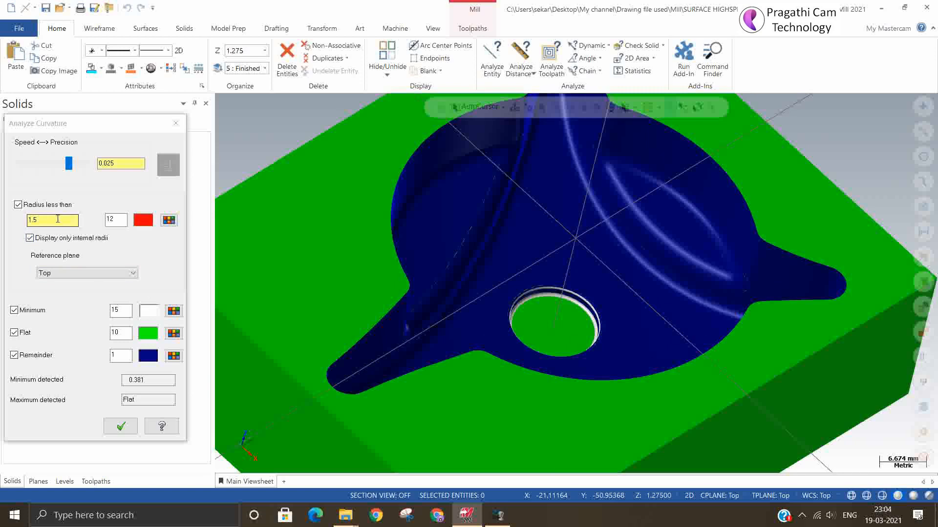
- Examine the curvature colours on the fillets and wall of the circular recess up close, and close the curvature analysis
scroll(551, 328, up, 5)
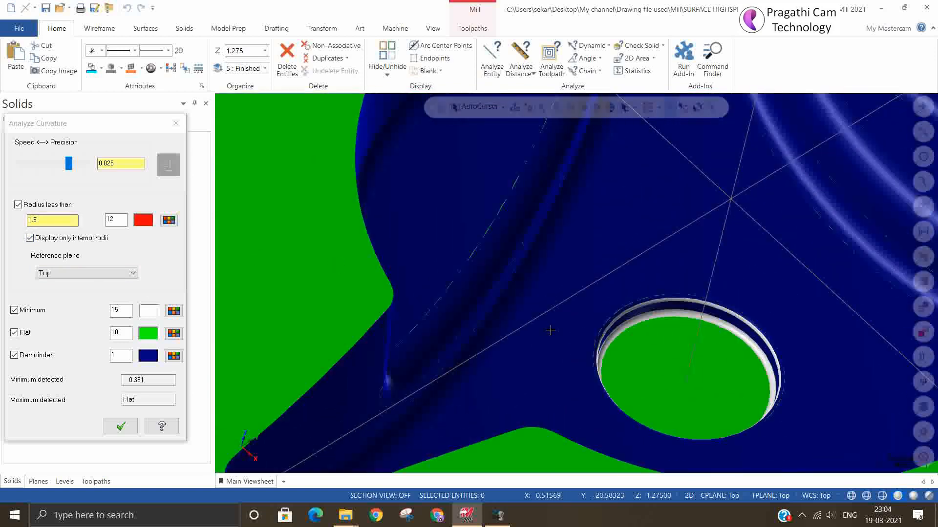
scroll(744, 368, up, 1)
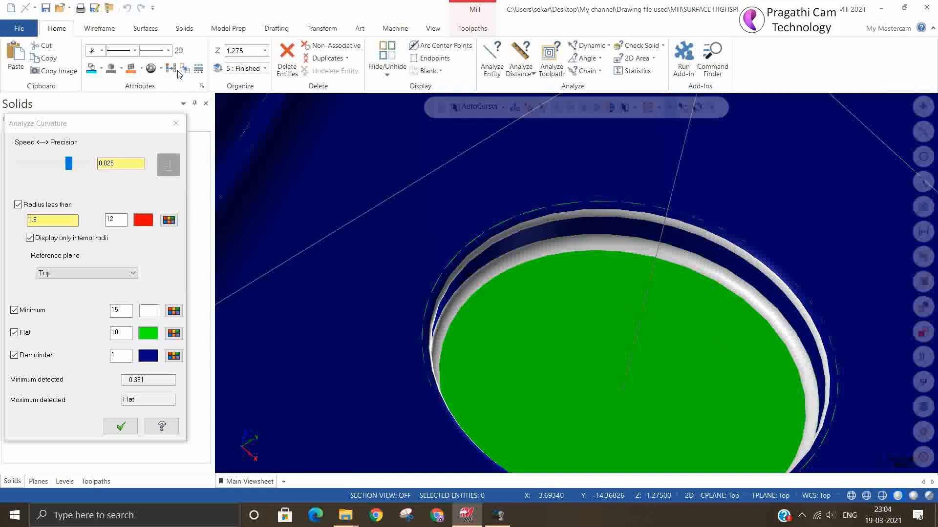
click(176, 124)
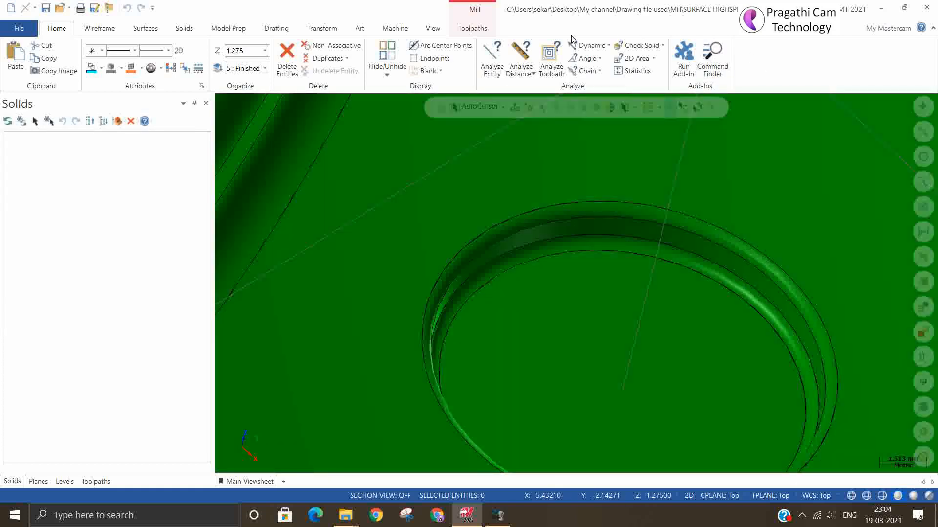
- Check the radius of the circular recess's inner and outer fillets with dynamic analysis
click(578, 46)
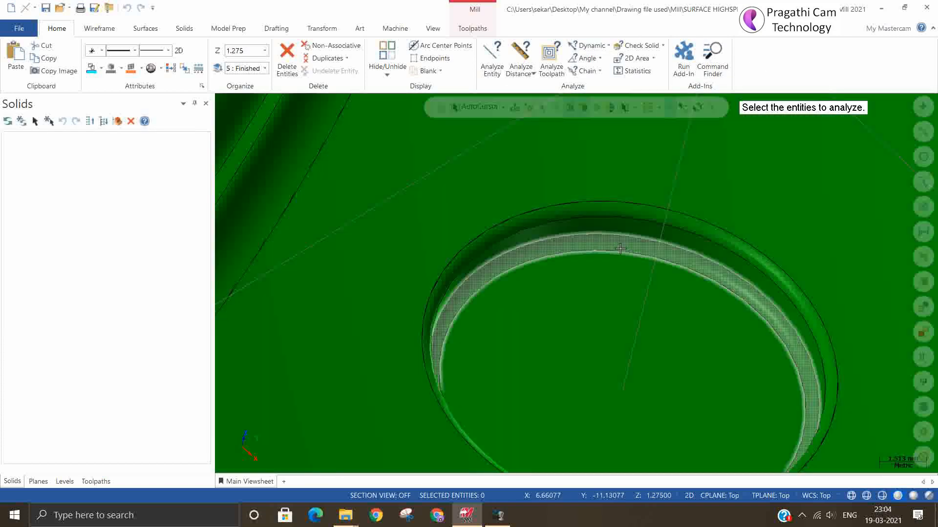
click(620, 248)
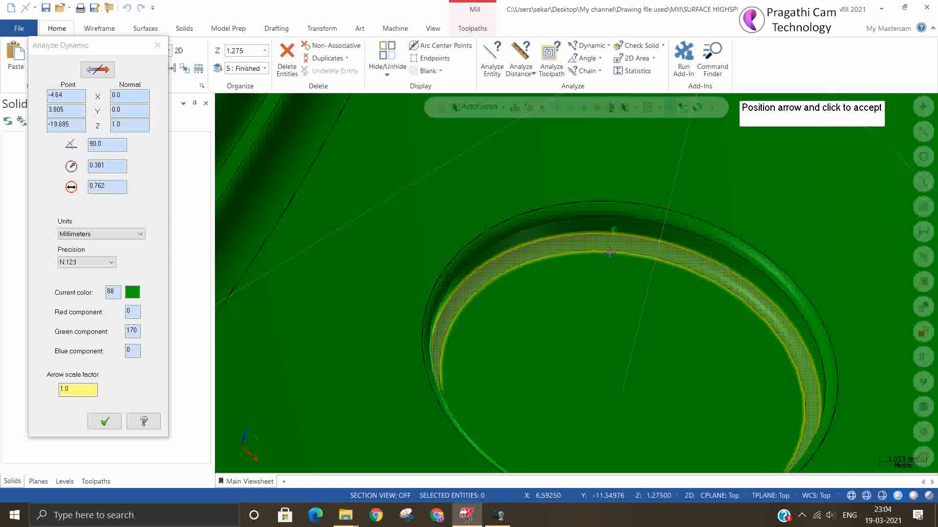
click(611, 240)
click(617, 206)
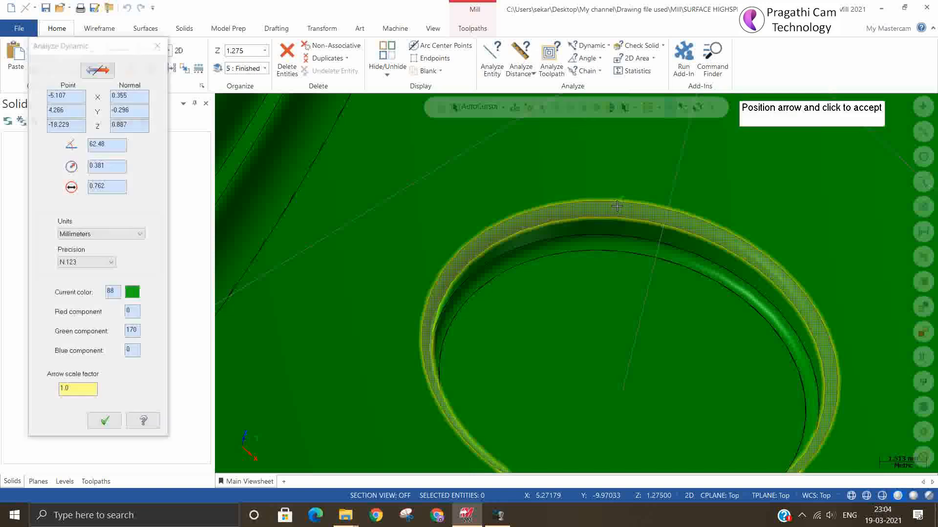
click(617, 207)
scroll(644, 244, down, 5)
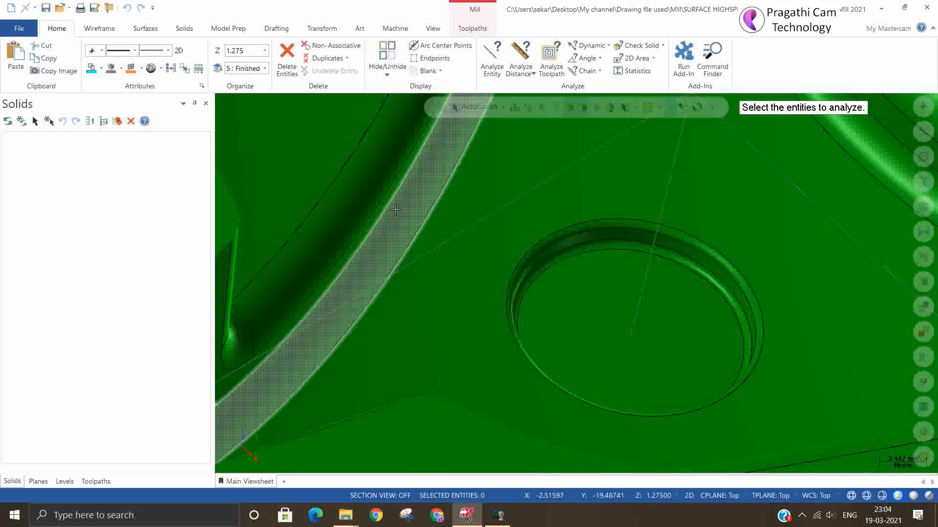
- Analyze the large curved cavity fillet dynamically, recheck the recess's inner fillet, and close the dynamic analysis
click(395, 209)
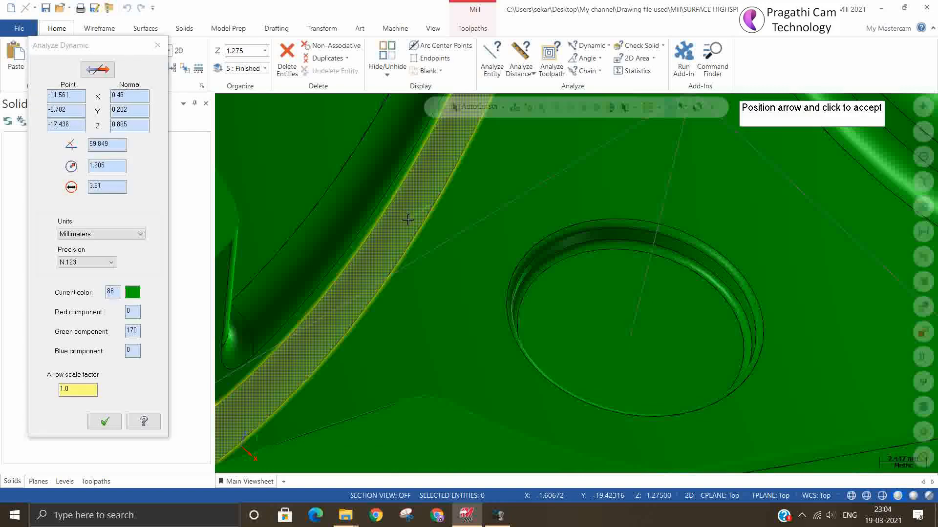
click(408, 220)
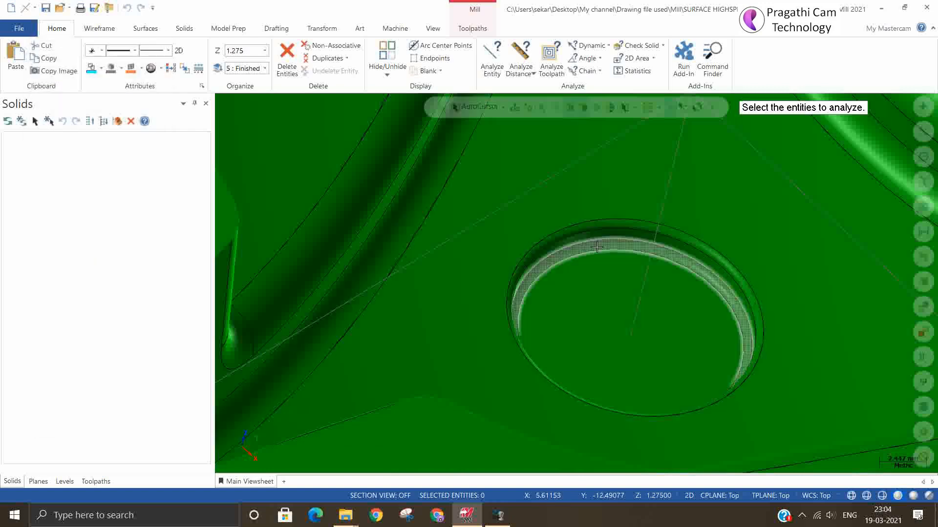
click(597, 247)
scroll(597, 247, down, 1)
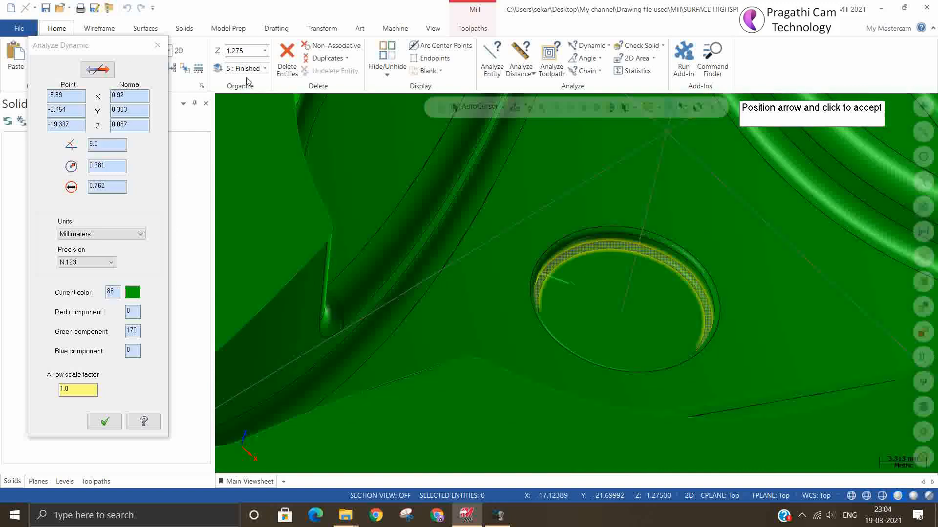
click(153, 42)
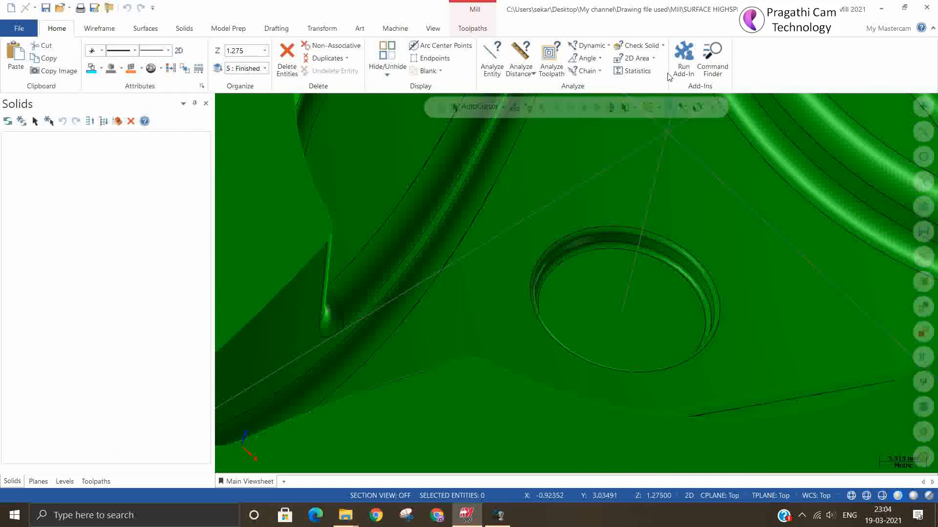
click(653, 59)
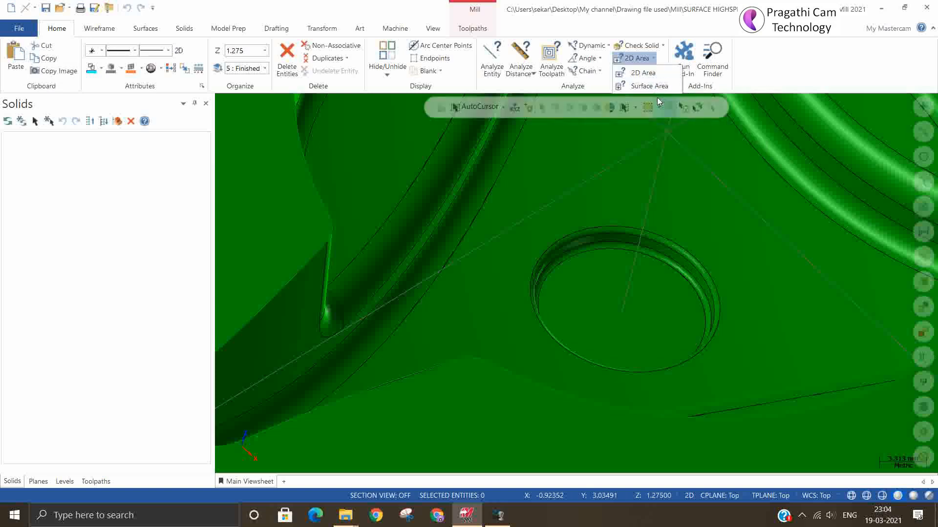
click(694, 112)
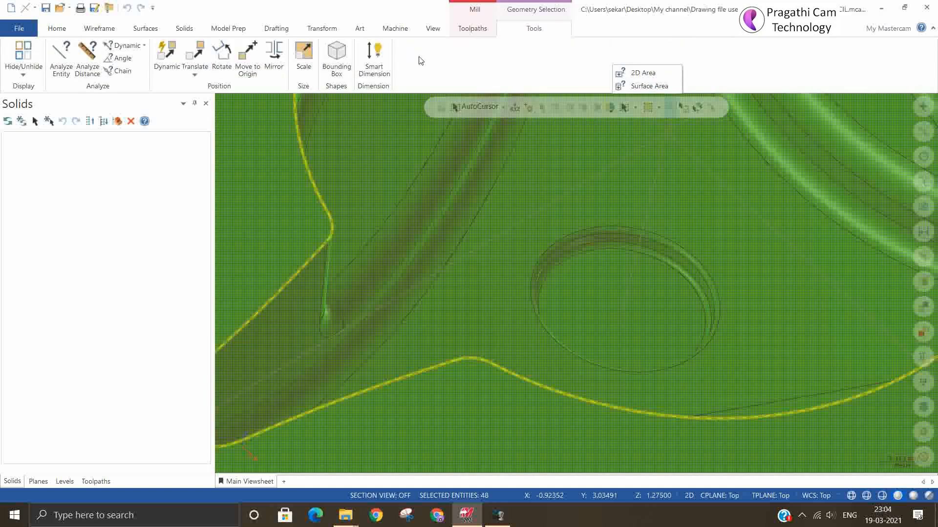
click(55, 29)
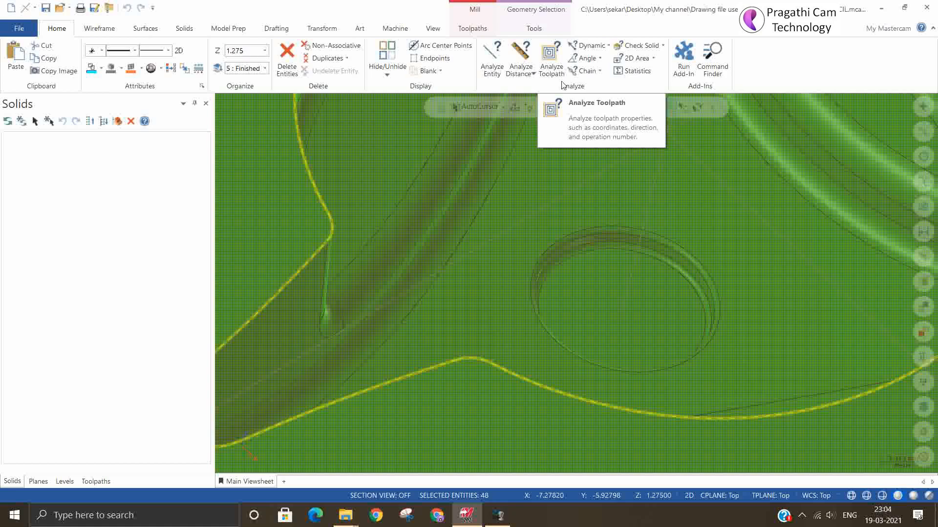
scroll(641, 238, down, 5)
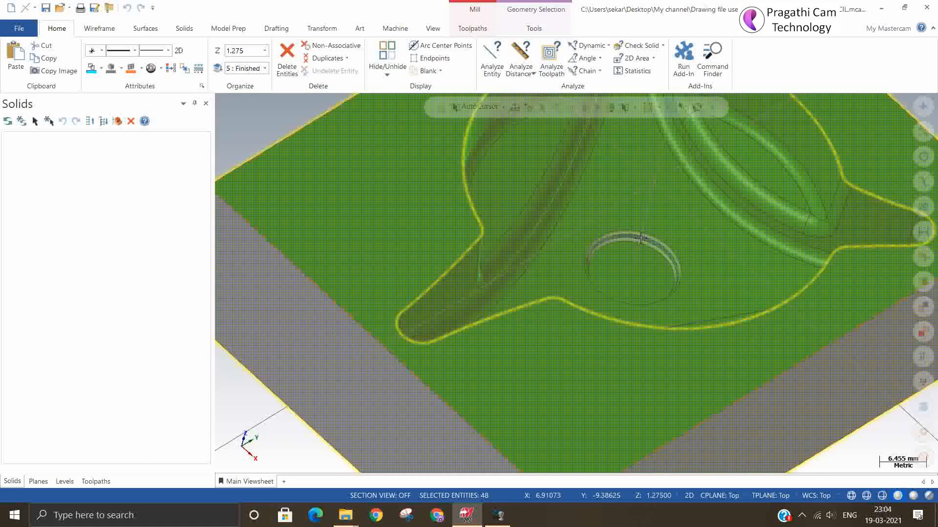
scroll(640, 238, down, 2)
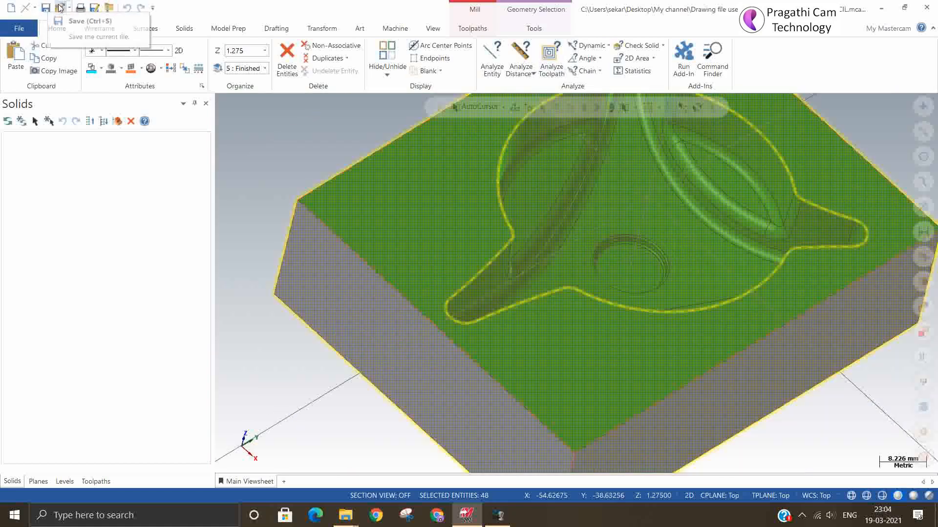
- Open contour.mcam from the Mill folder, discarding the changes to the current file
click(60, 8)
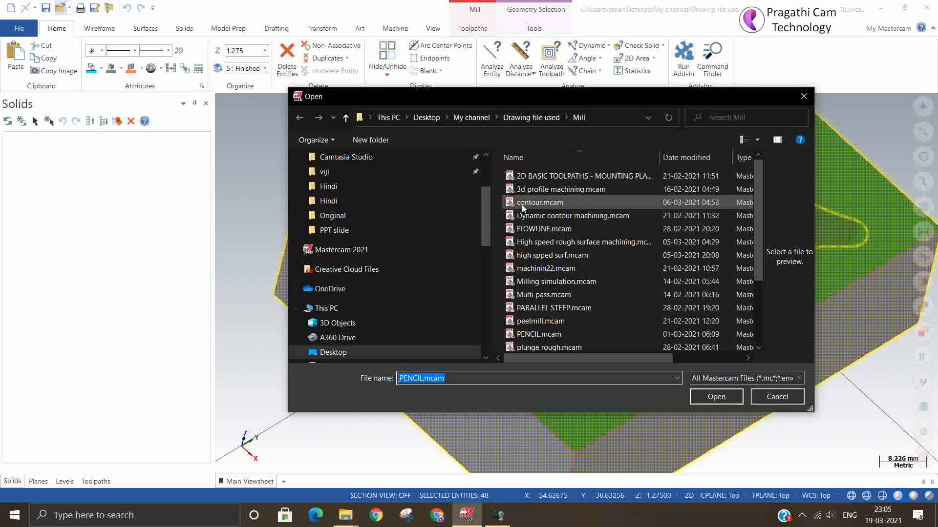
click(522, 204)
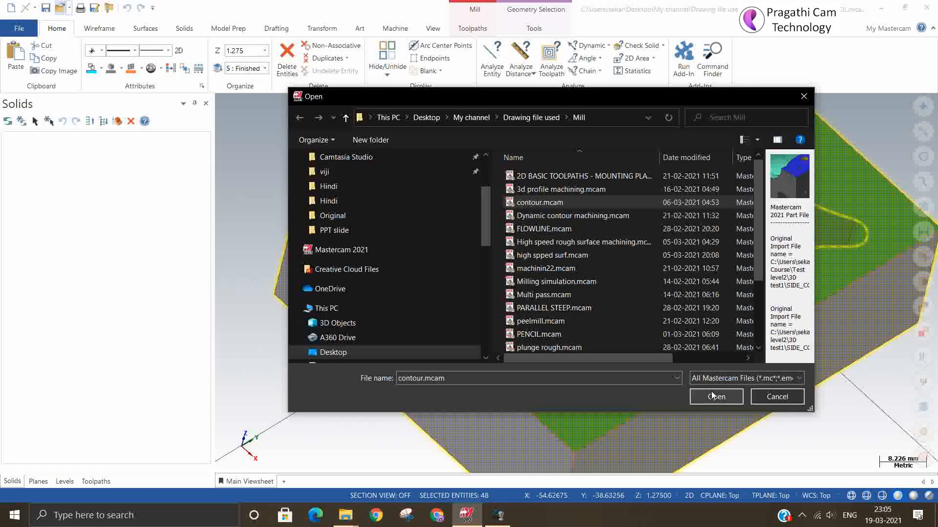
click(711, 396)
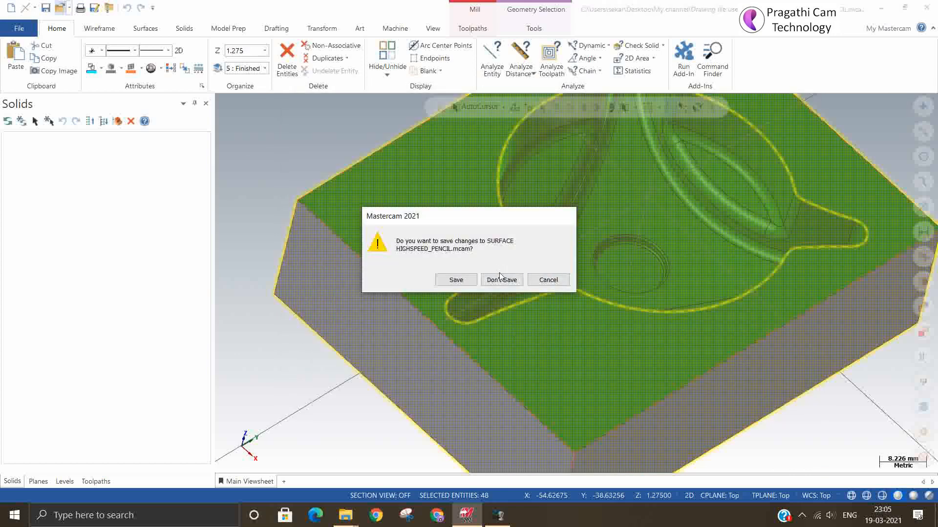
click(500, 277)
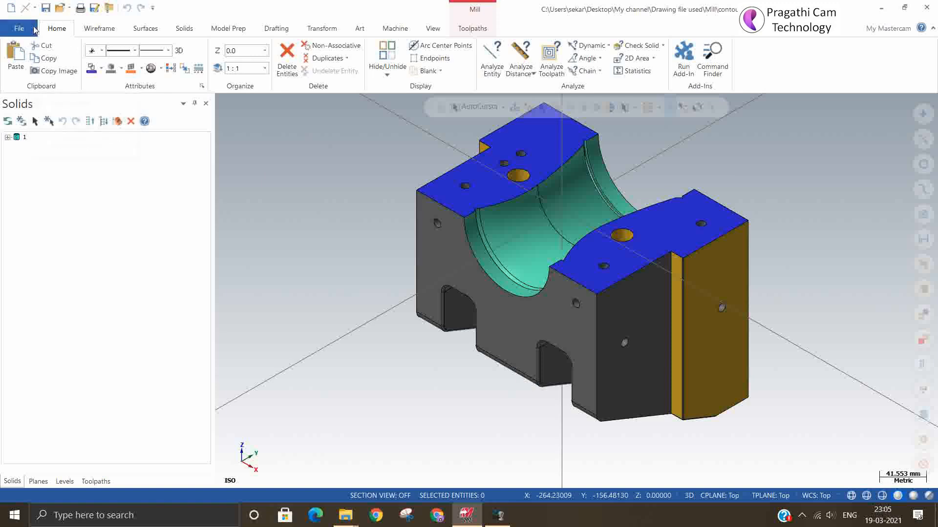
- Open PENCIL.mcam from the Mill folder
click(60, 7)
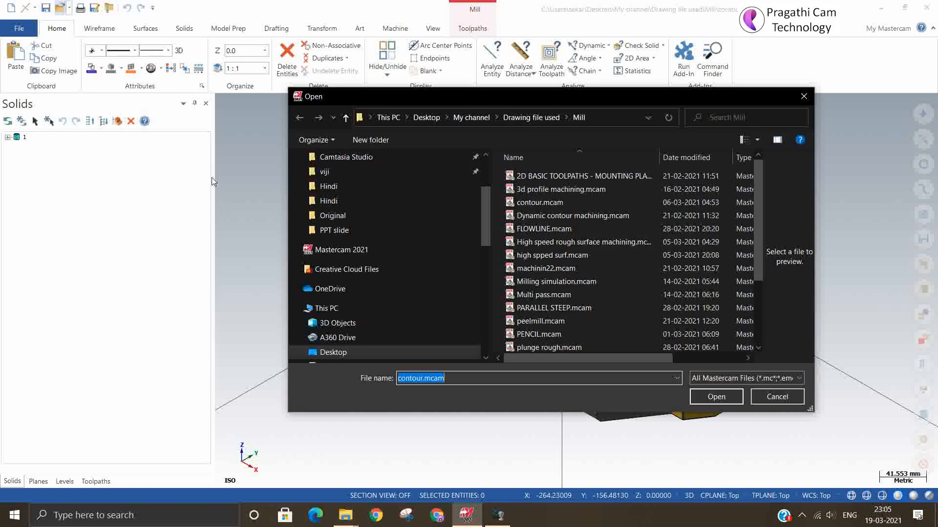
click(529, 335)
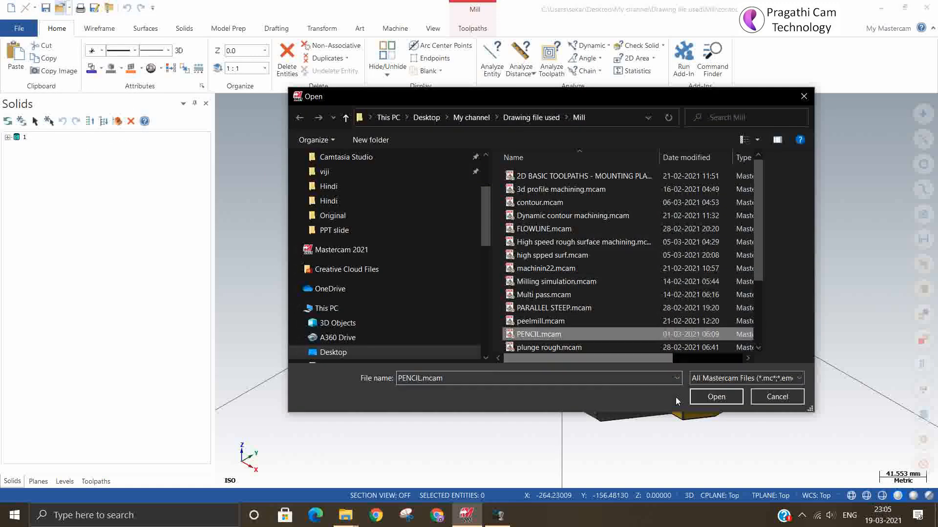
click(703, 397)
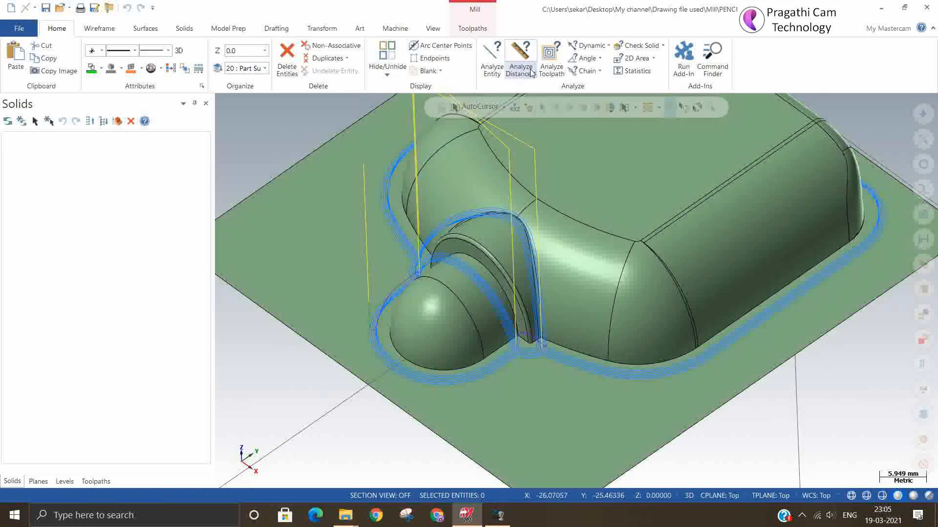
- Inspect the pencil toolpath beside the small rib with Analyze Toolpath, using the wireframe tool and holder display, and close the analysis
click(553, 56)
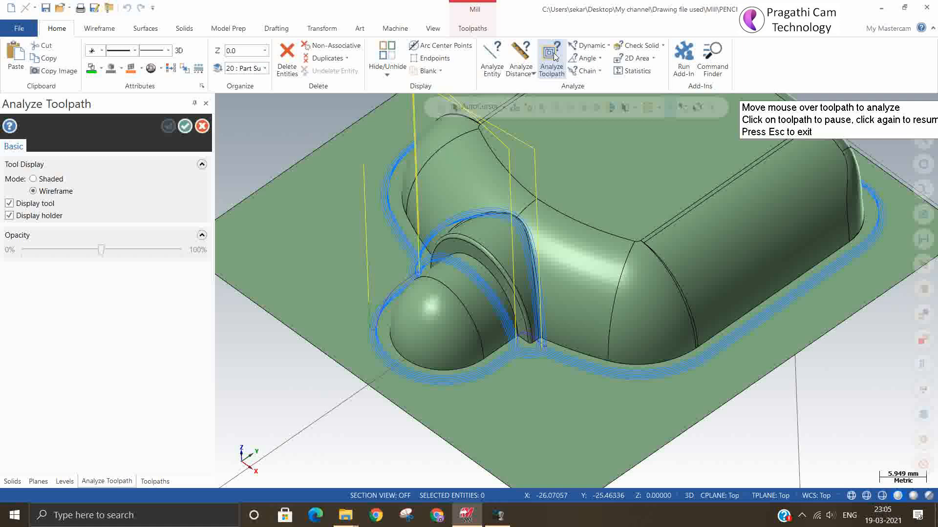
mouse_move(532, 348)
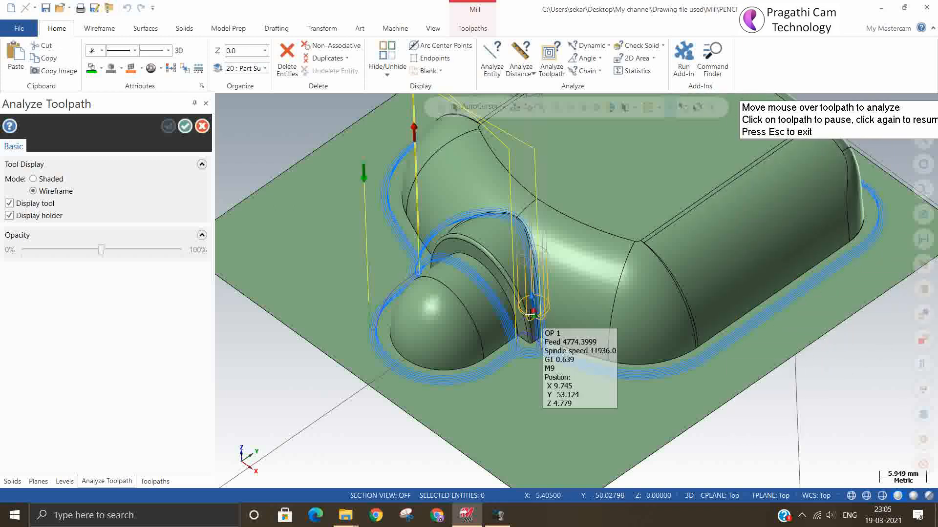
click(185, 126)
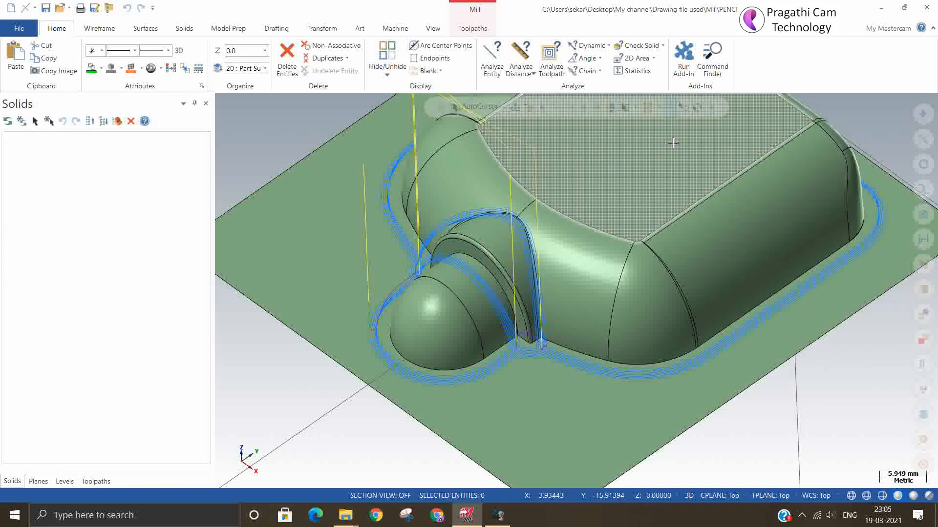
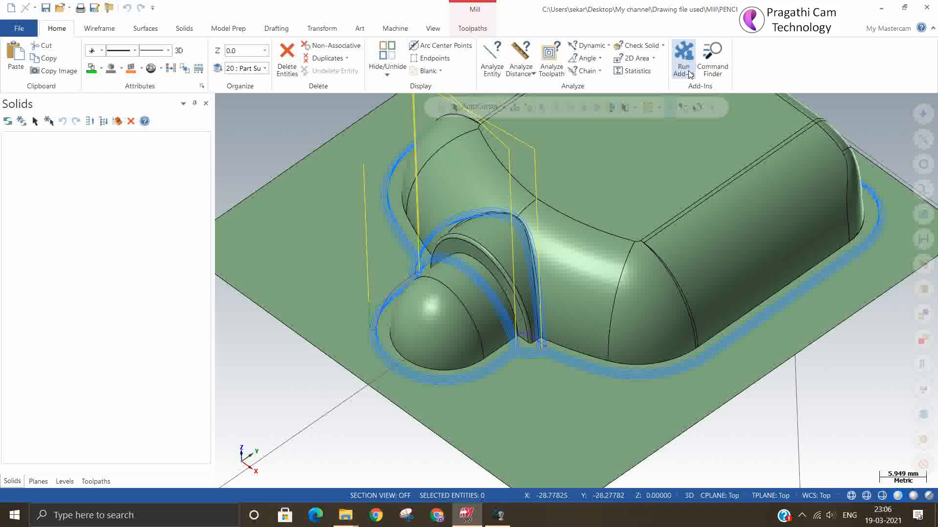
- Browse the add-in DLLs in the chooks folder, including ArcMultiEdit.dll, and close the list without running one
click(684, 64)
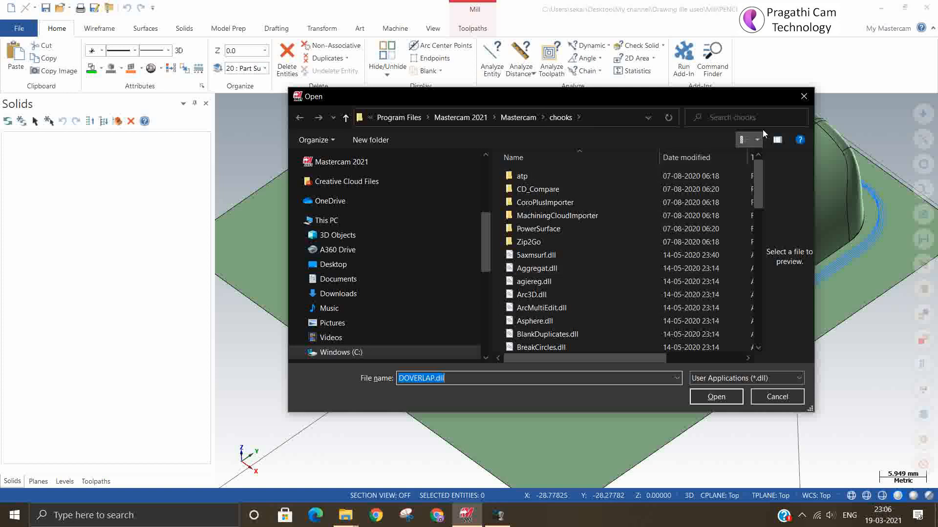
click(804, 98)
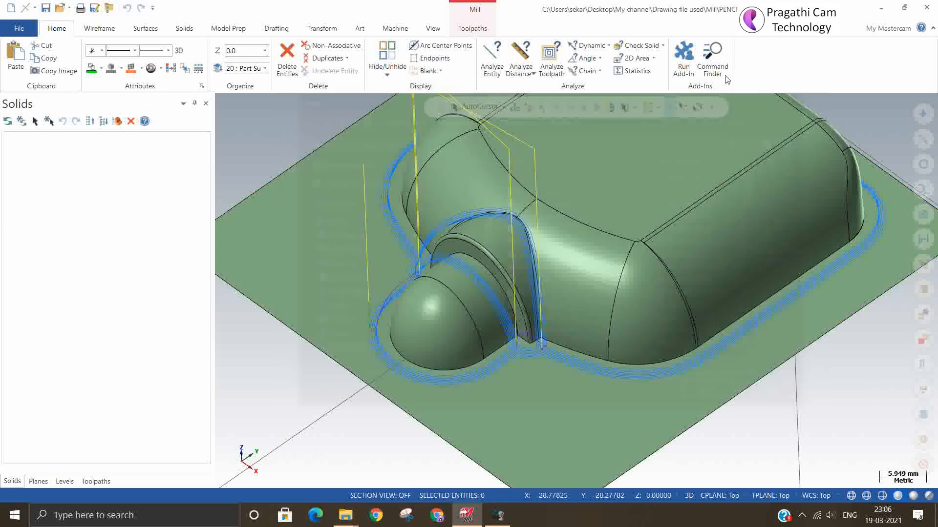
click(684, 62)
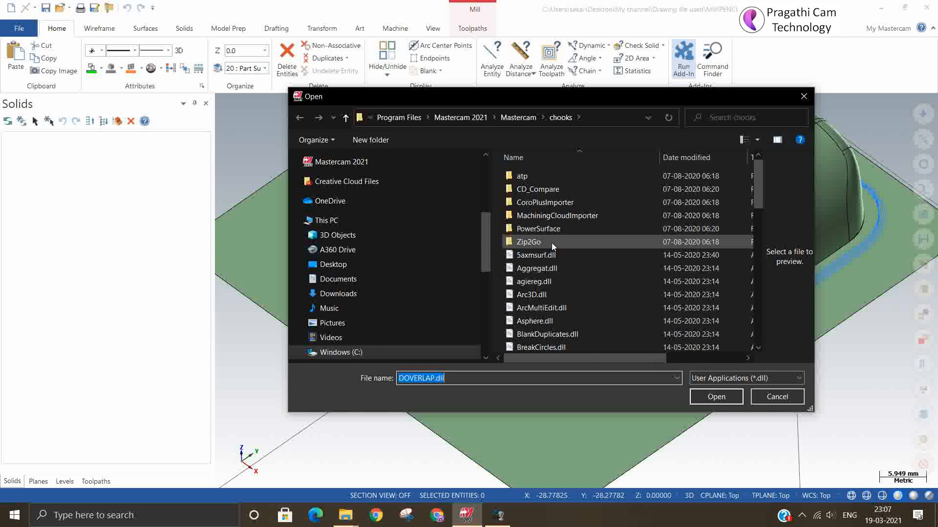
click(545, 308)
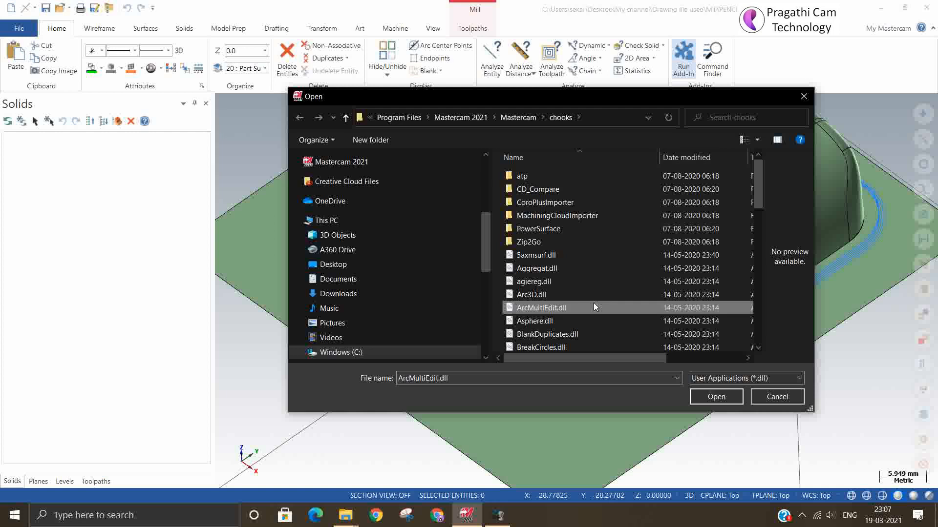
scroll(589, 319, down, 2)
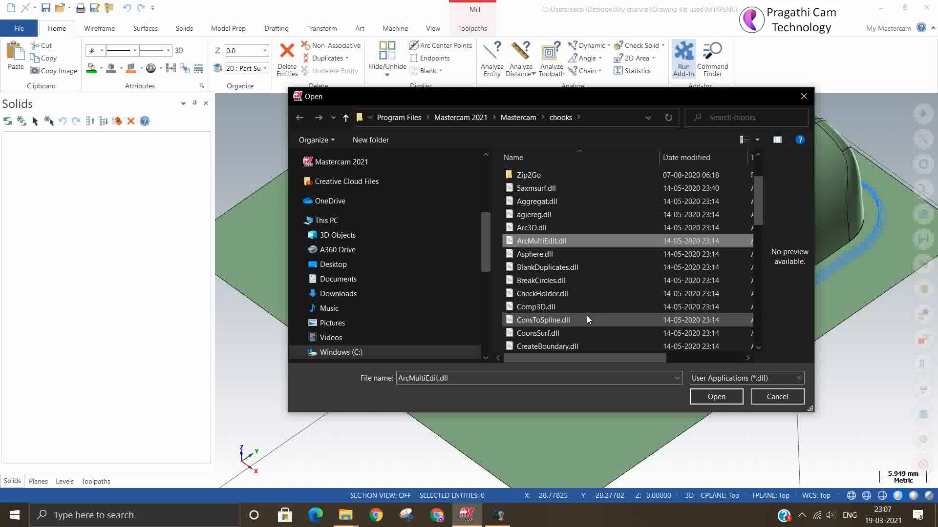
scroll(564, 296, down, 3)
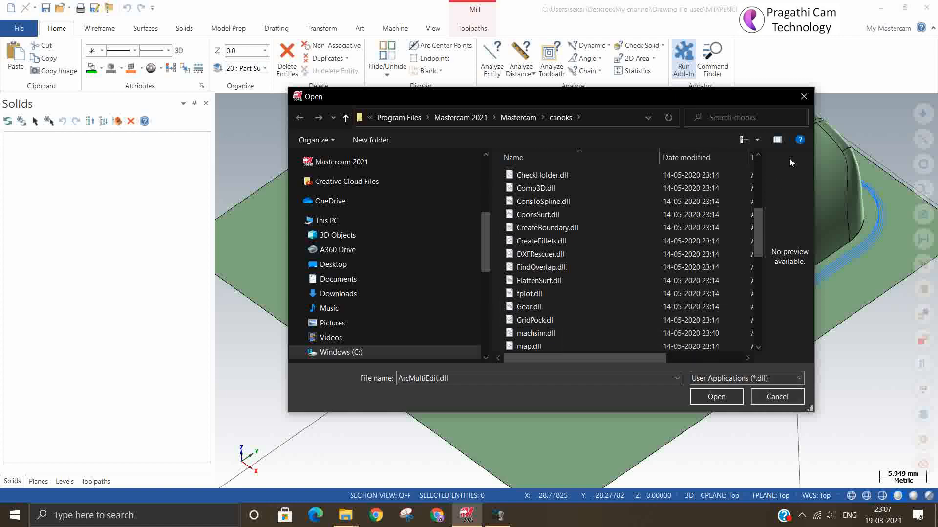
click(803, 96)
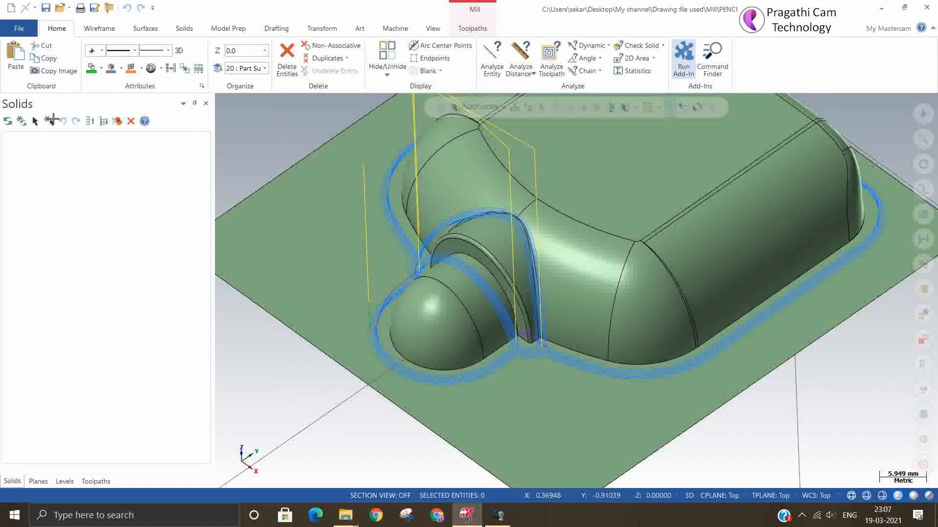
- Start a new empty part file
click(11, 7)
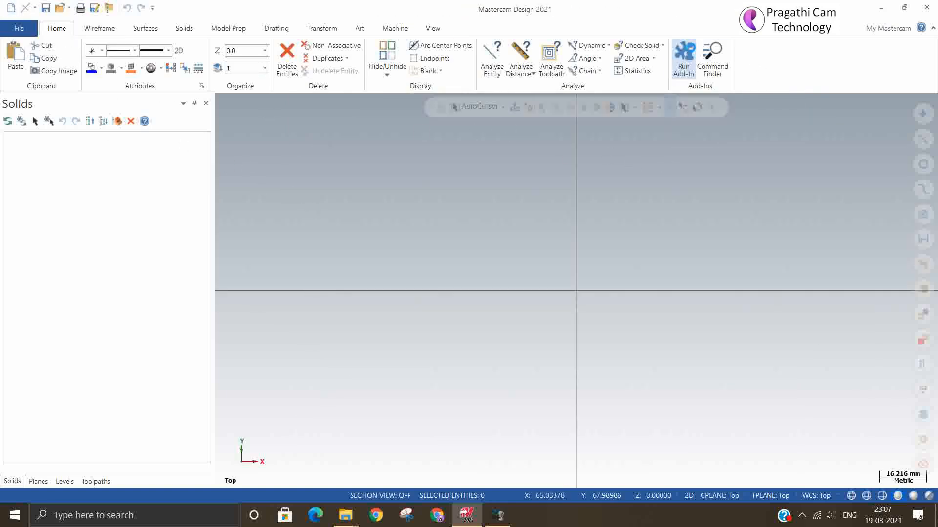
- Run the Gear.dll add-in and create an external gear profile with 48 teeth, pitch diameter 3.0 and pressure angle 14.5
click(684, 58)
click(520, 296)
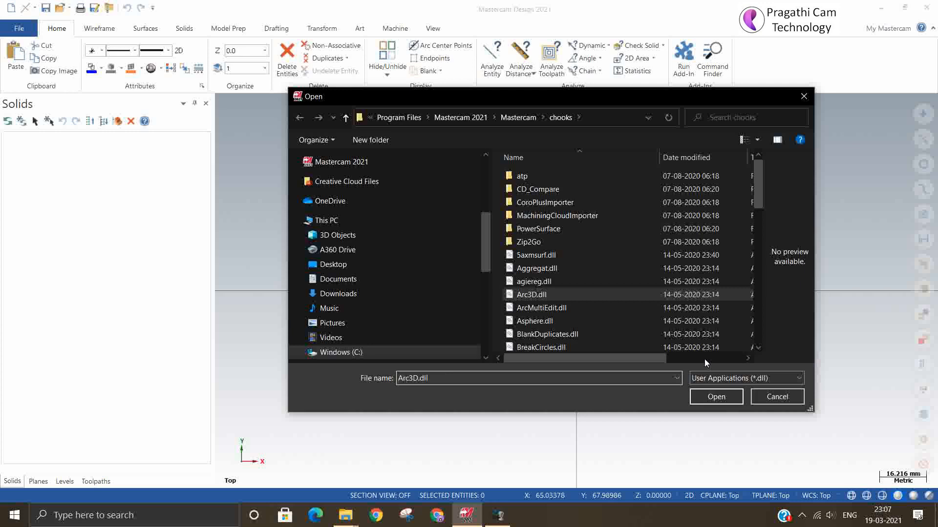
text(g)
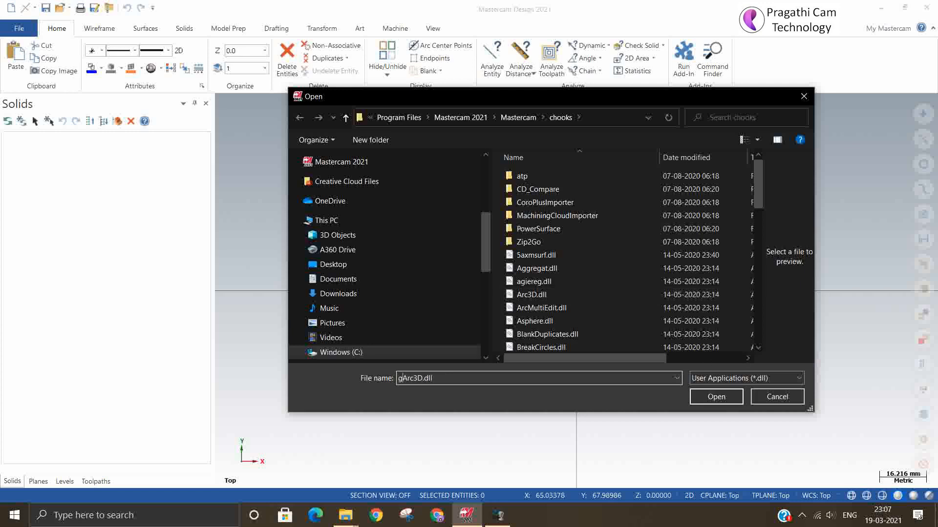
click(553, 309)
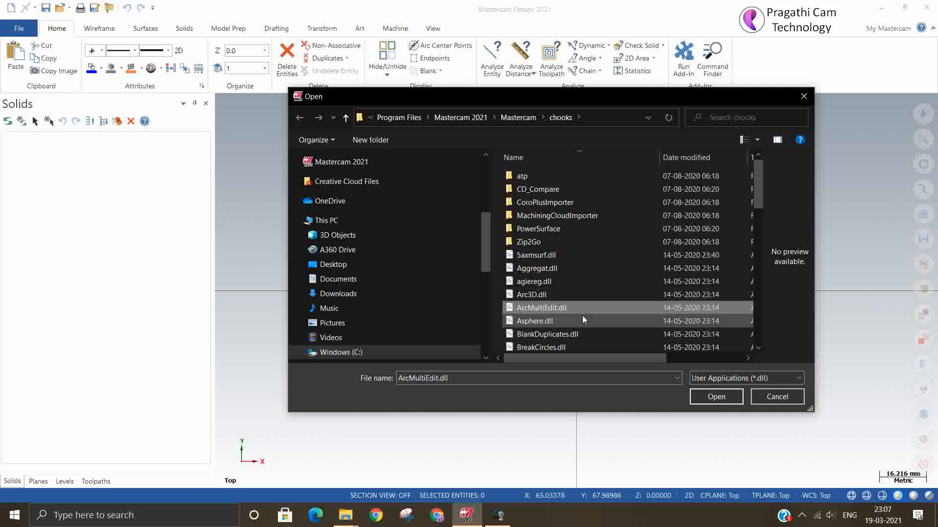
key(g)
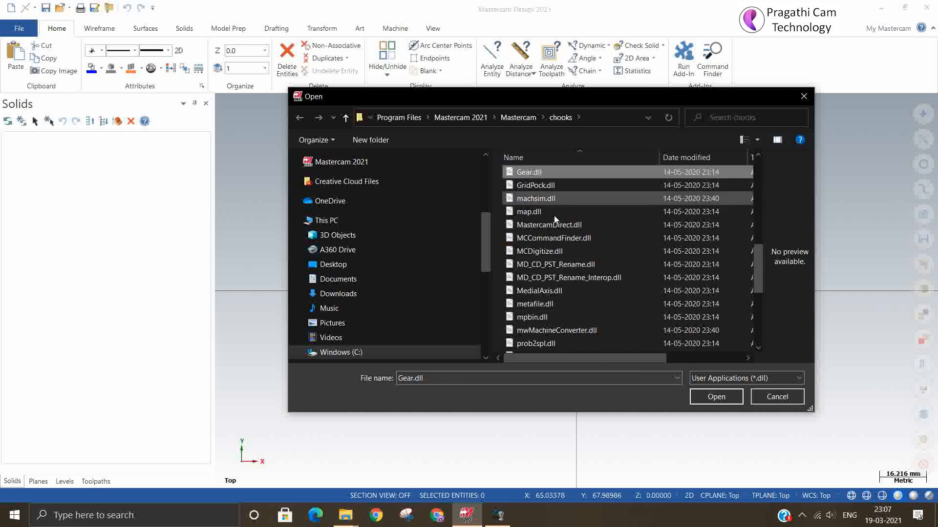
click(716, 396)
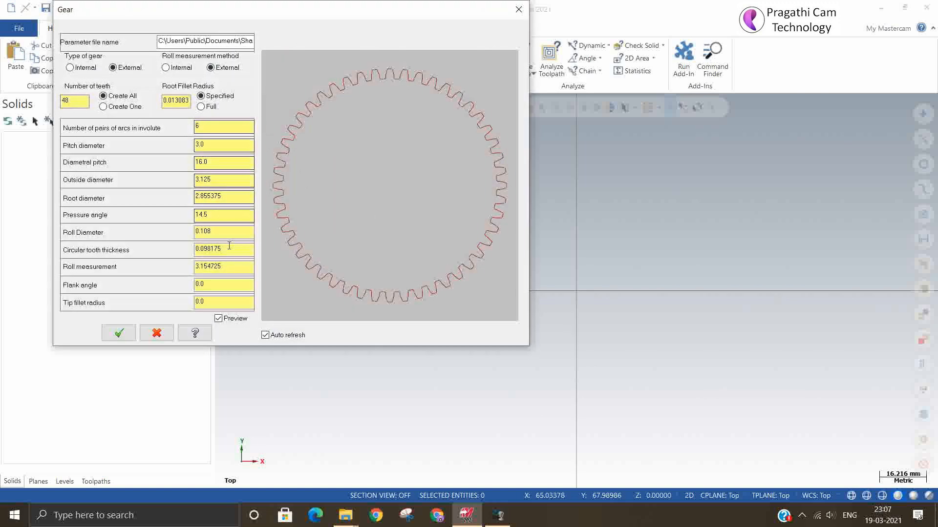
click(119, 334)
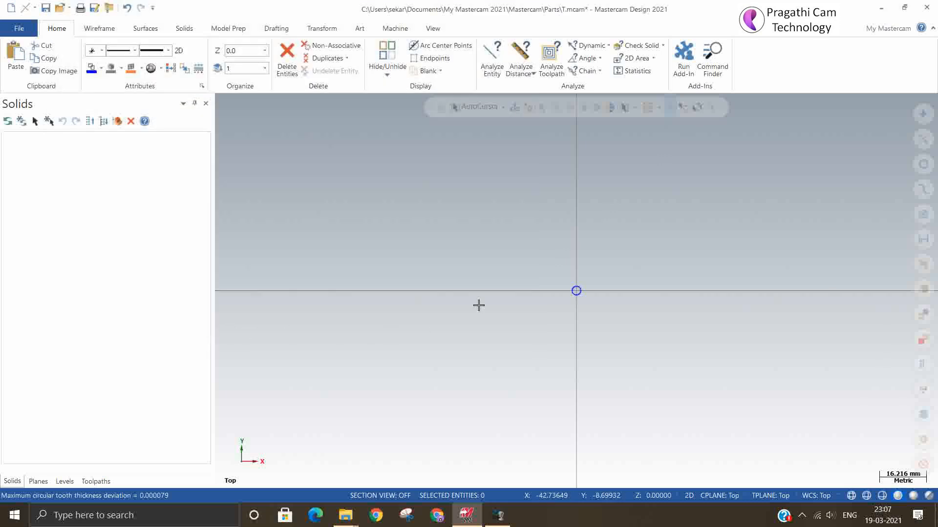
- Chain the whole gear profile for a solid extrusion that creates a new body
scroll(543, 291, up, 8)
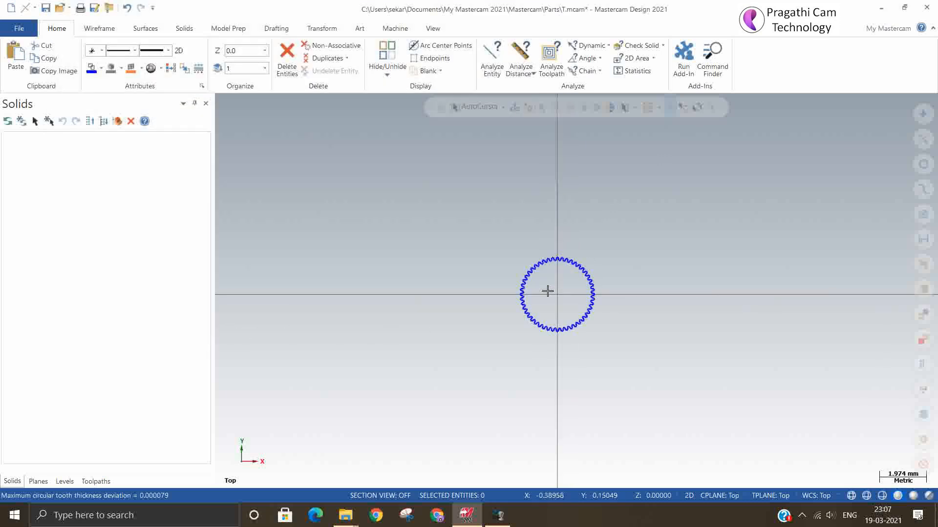
scroll(538, 276, up, 2)
middle_drag(535, 272, 523, 224)
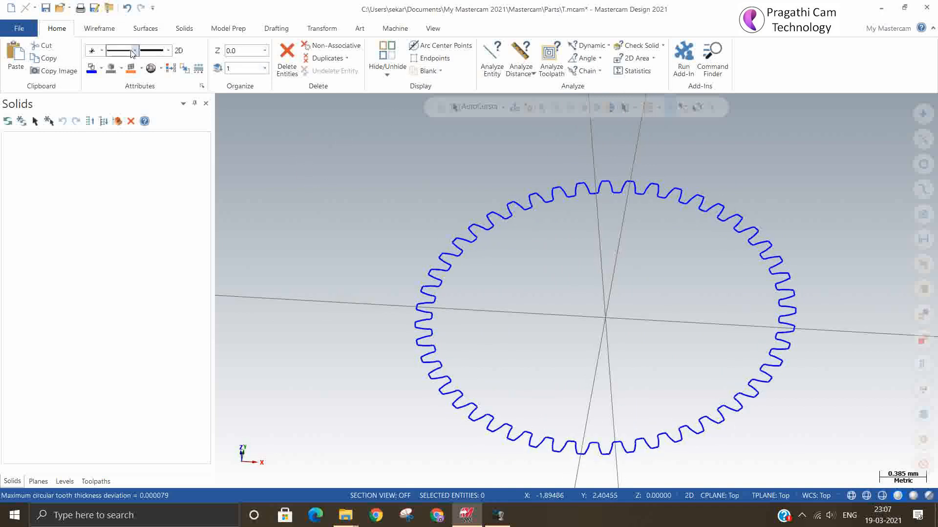
click(184, 27)
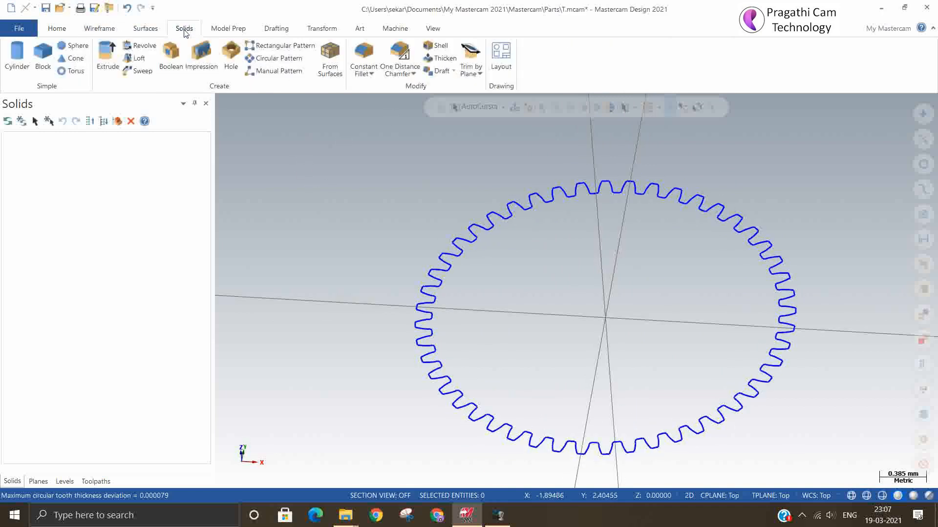
click(108, 56)
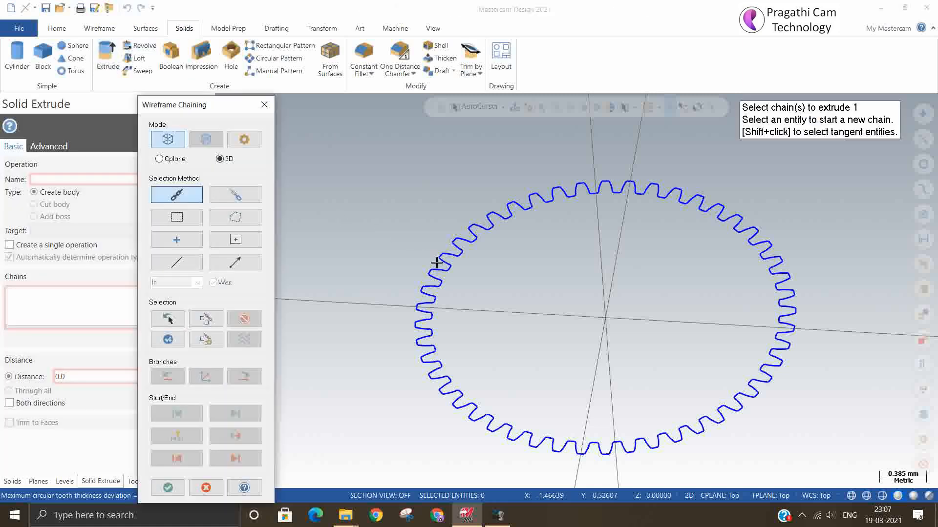
click(422, 279)
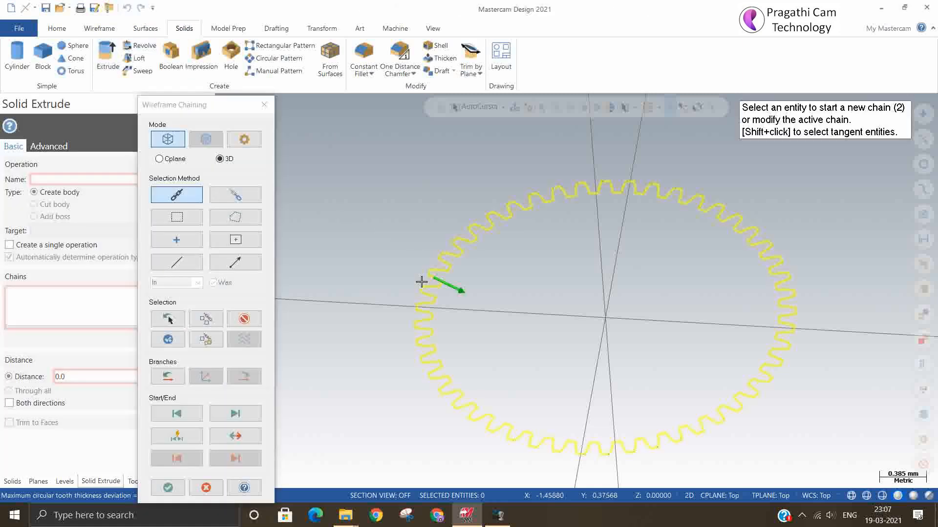
click(168, 487)
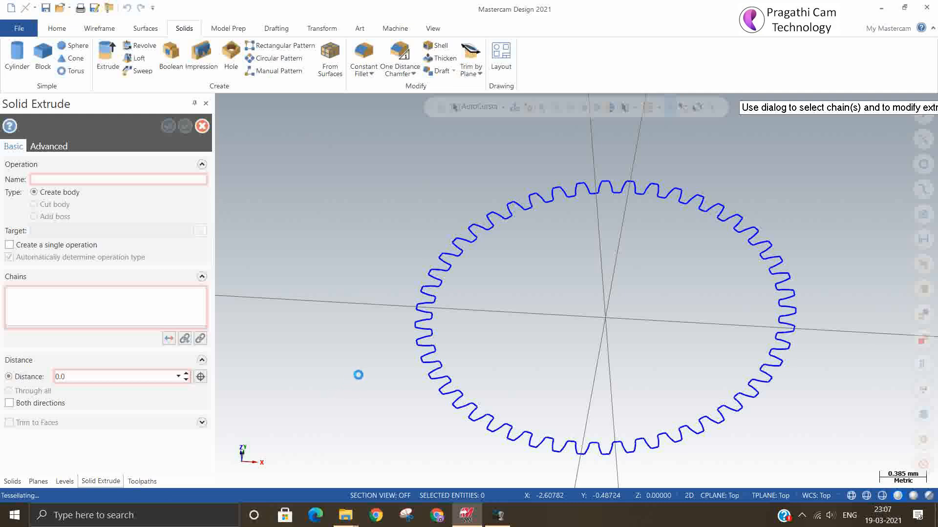
scroll(387, 363, down, 2)
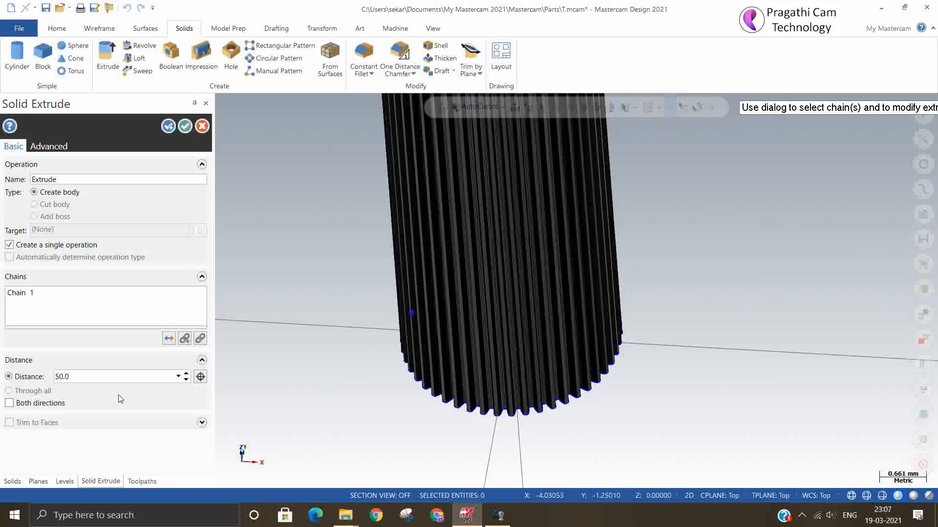
- Try extrusion distances of 20, 5 and 1 mm on the gear body, inspect the preview and cancel the extrusion
click(82, 380)
text(20)
drag(84, 377, 0, 359)
text(5)
key(Return)
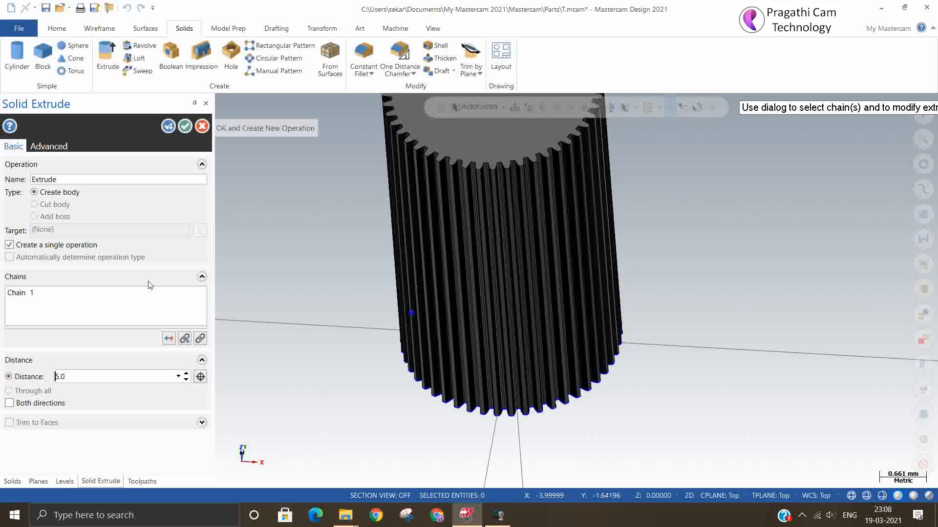
drag(84, 379, 0, 358)
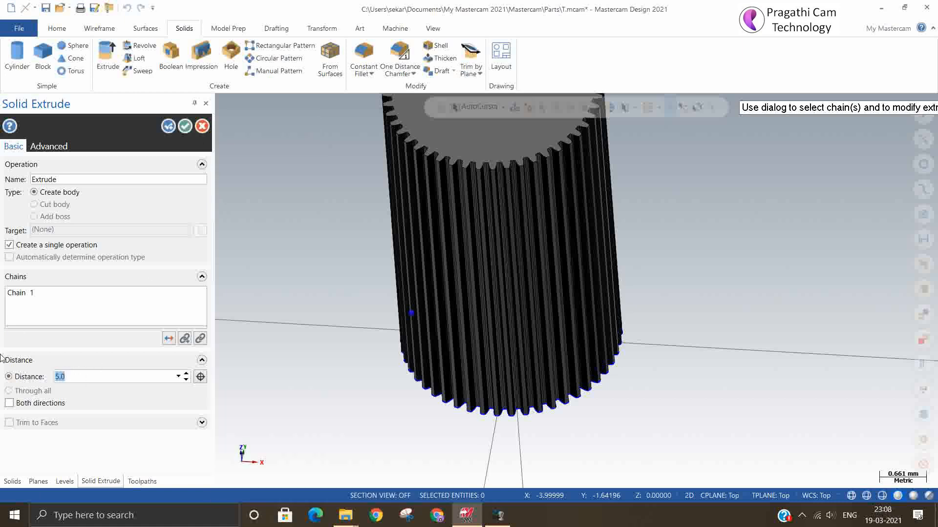
text(1)
key(Return)
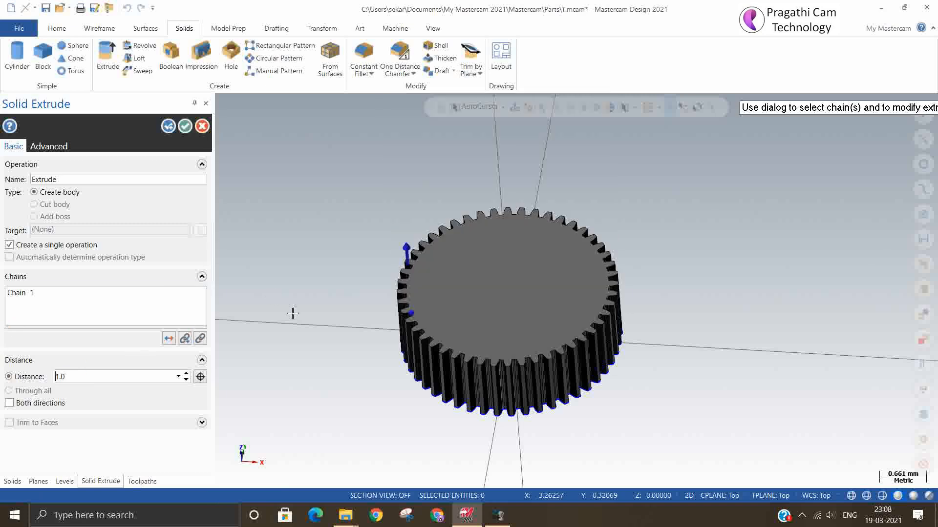
middle_drag(439, 403, 479, 274)
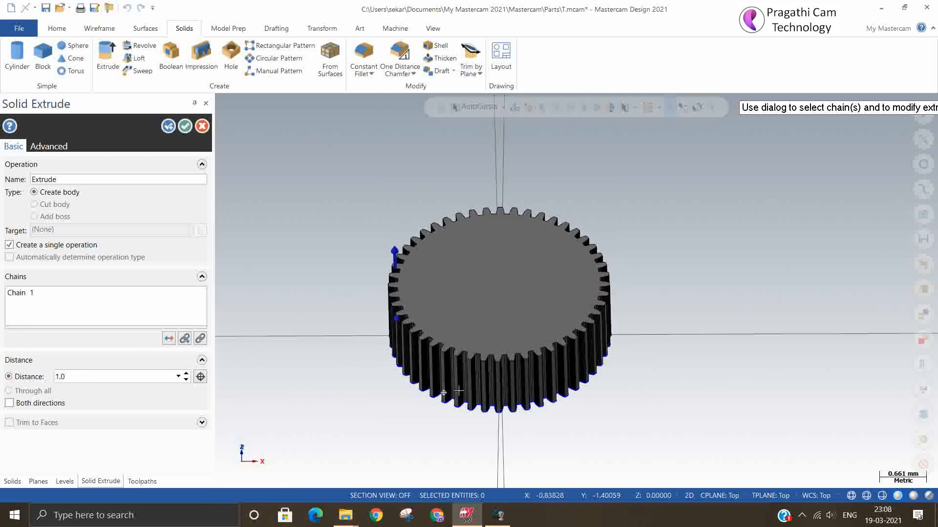
click(202, 126)
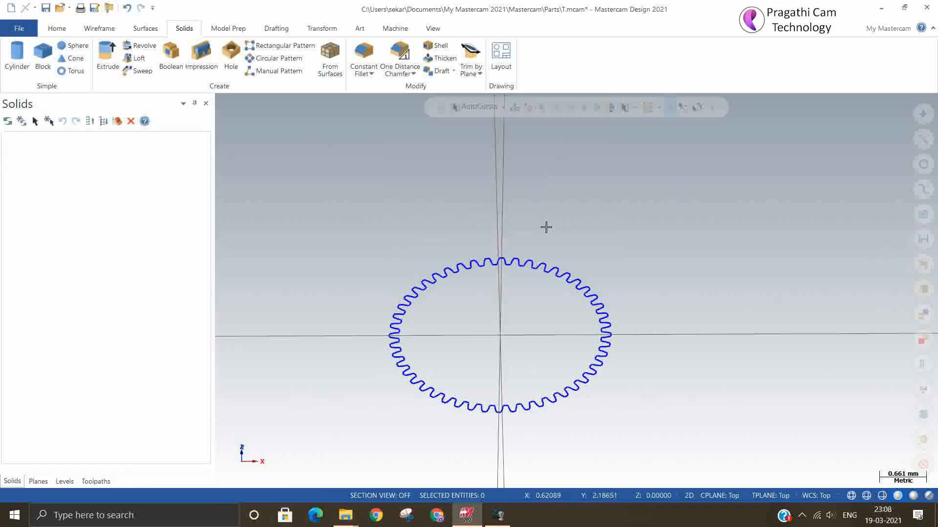
- Replace the gear part with a new empty part file
click(11, 7)
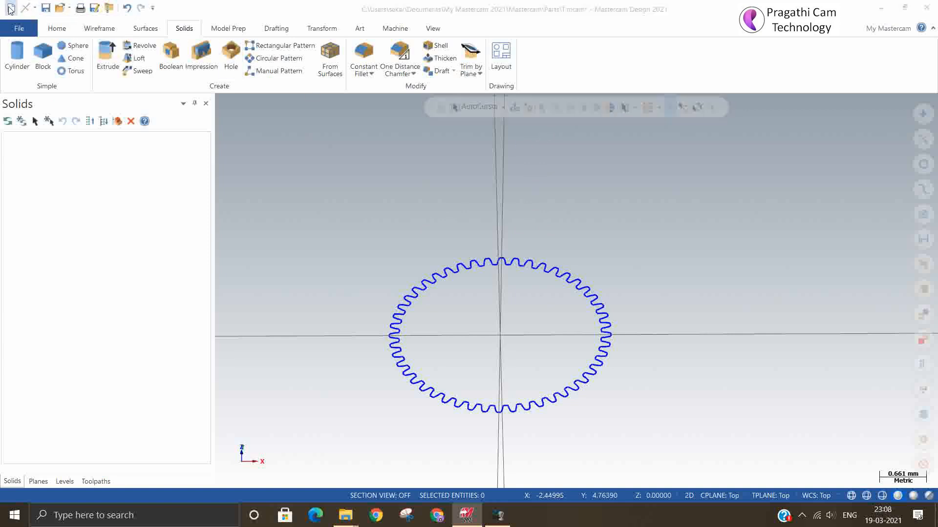
click(501, 280)
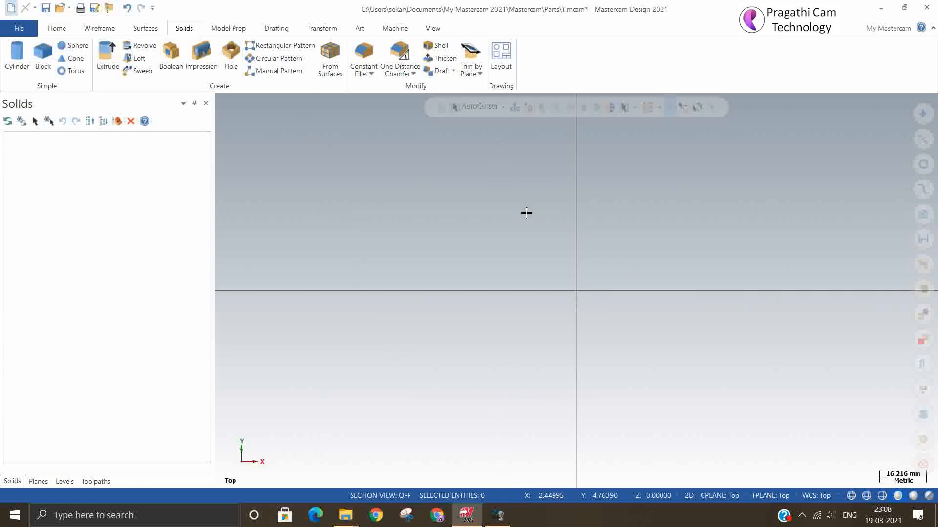
- Examine the add-in DLLs available in the chooks folder down to STLHeal.dll, and close the list without running one
click(65, 33)
click(682, 68)
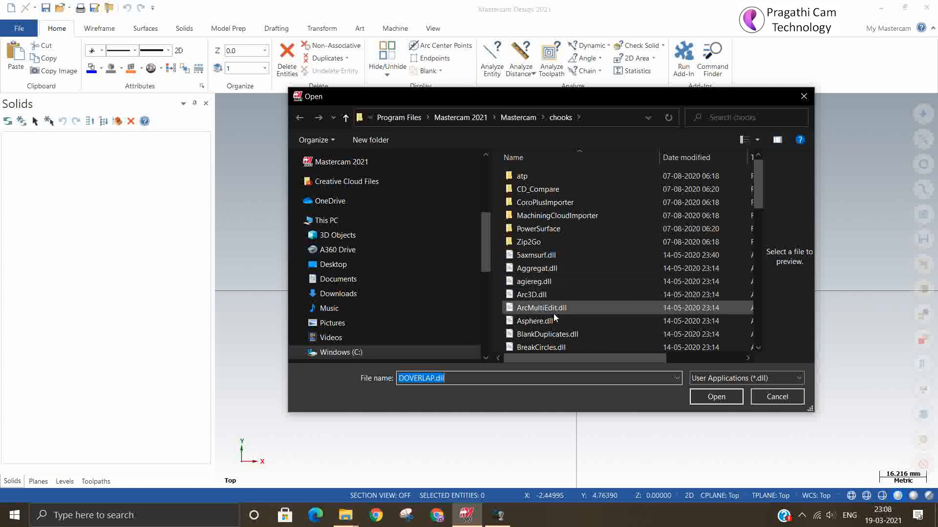
scroll(553, 314, down, 1)
scroll(555, 316, down, 1)
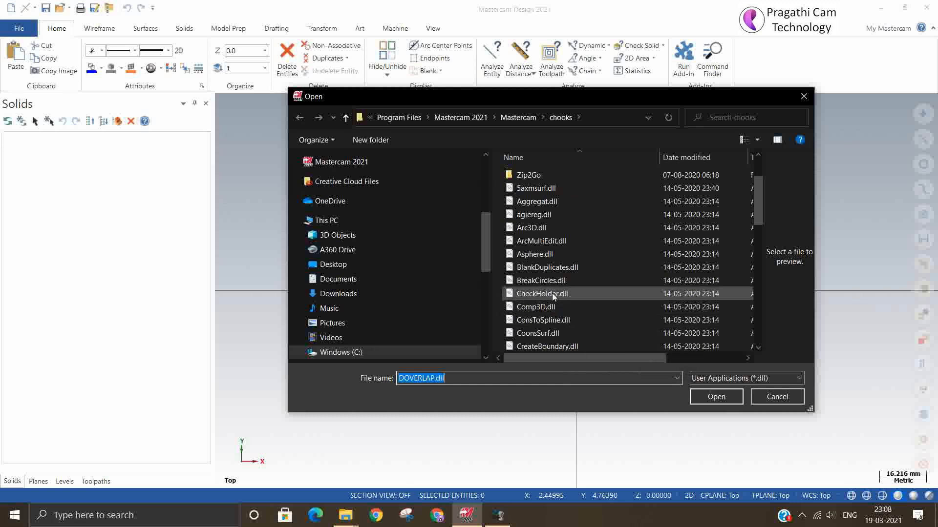
scroll(569, 299, down, 3)
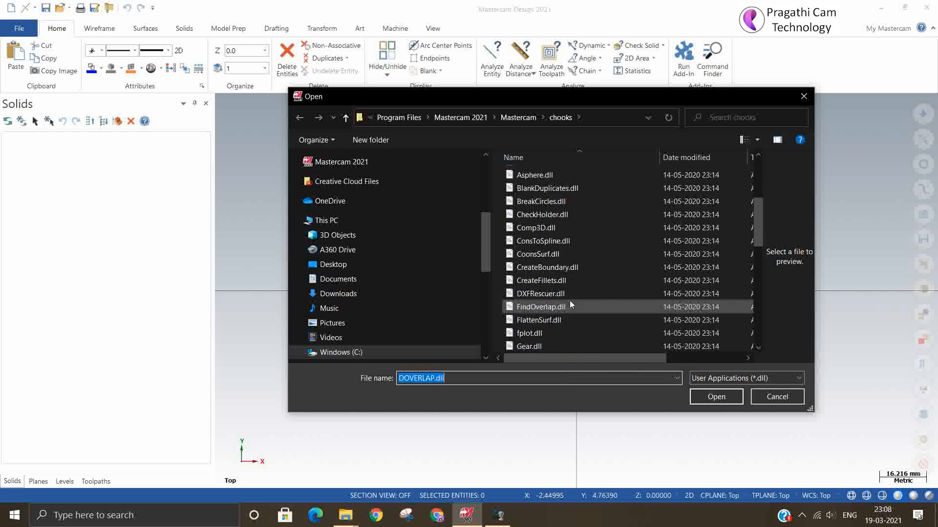
scroll(570, 304, down, 1)
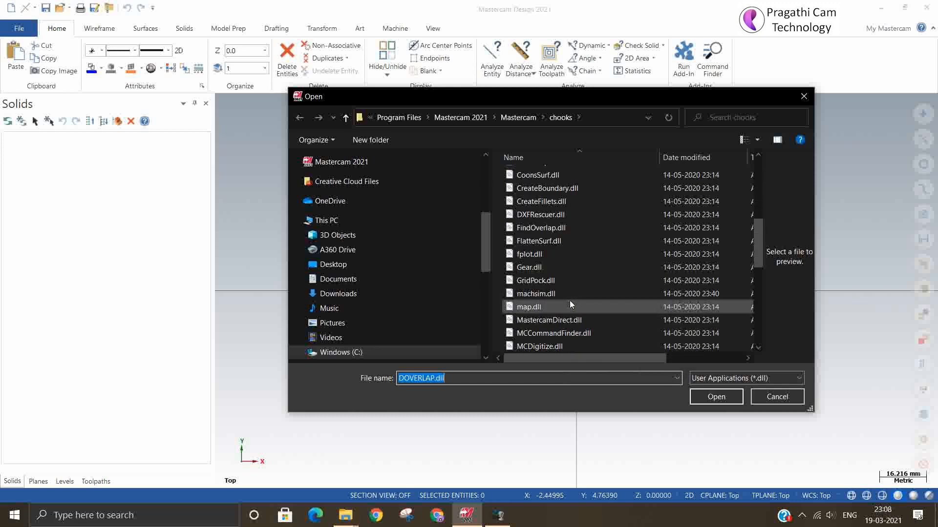
scroll(569, 305, down, 4)
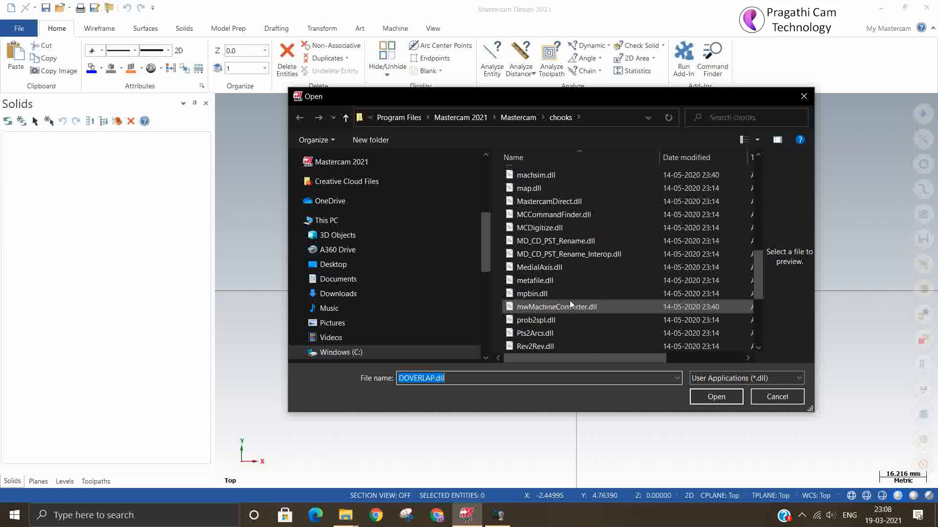
scroll(569, 305, down, 1)
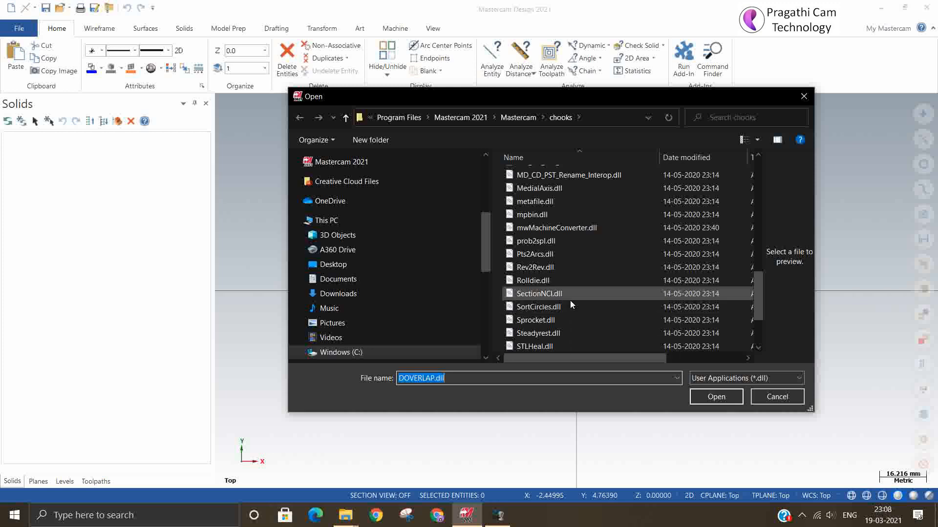
click(769, 401)
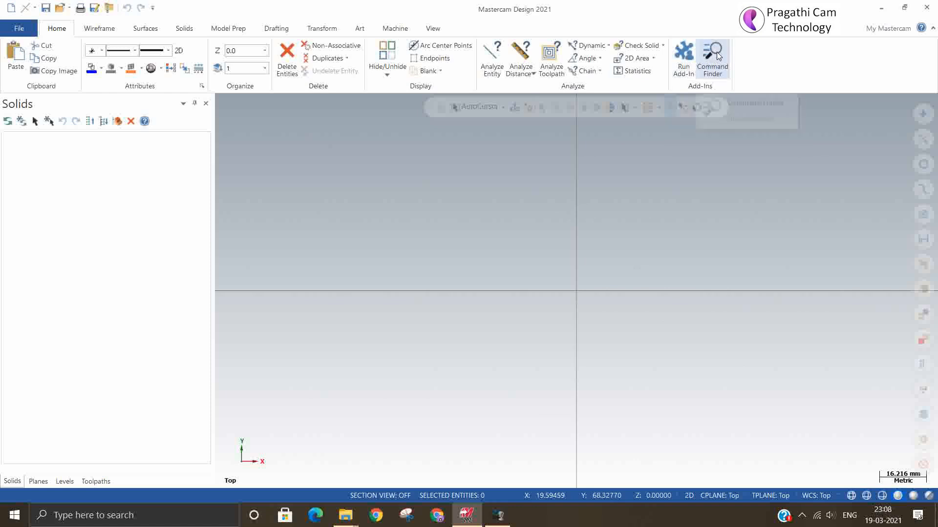
- Search the Command Finder for "line", open Line Bisect from it, and close both the command and the finder
click(728, 60)
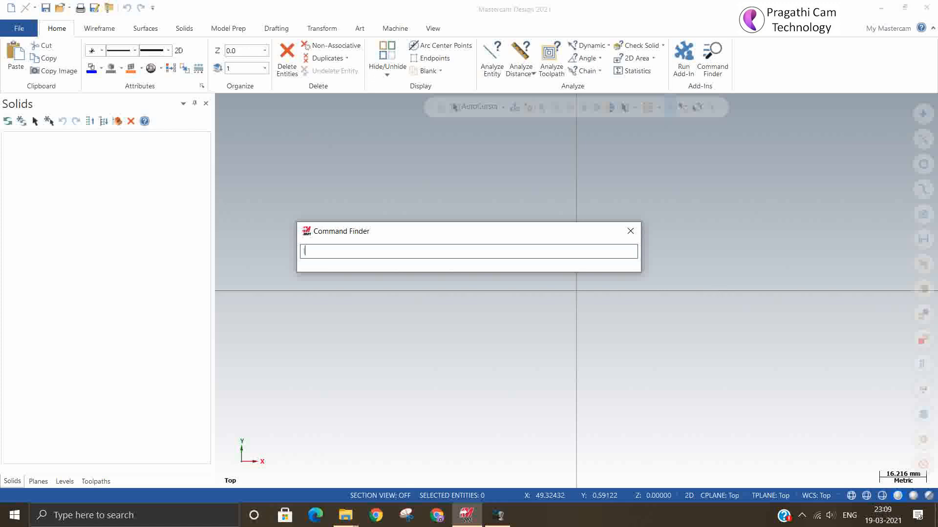
text(line)
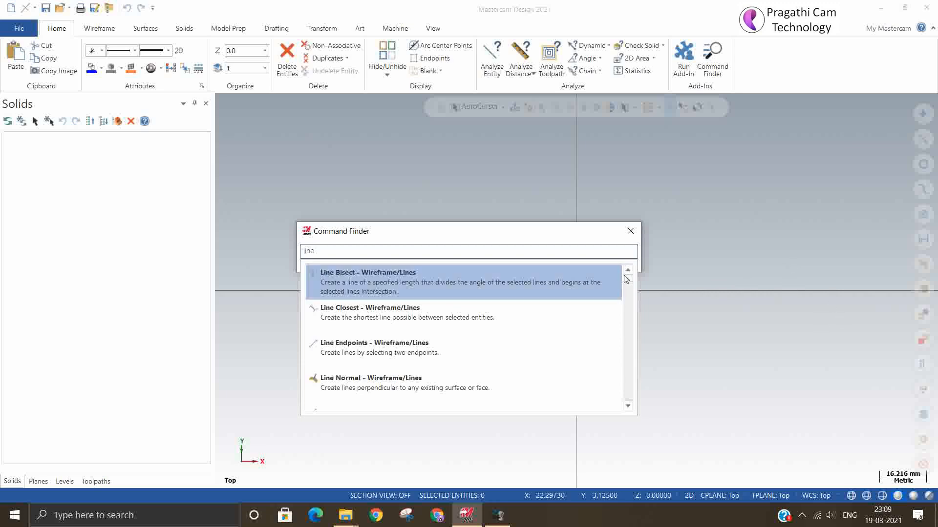
drag(630, 279, 639, 259)
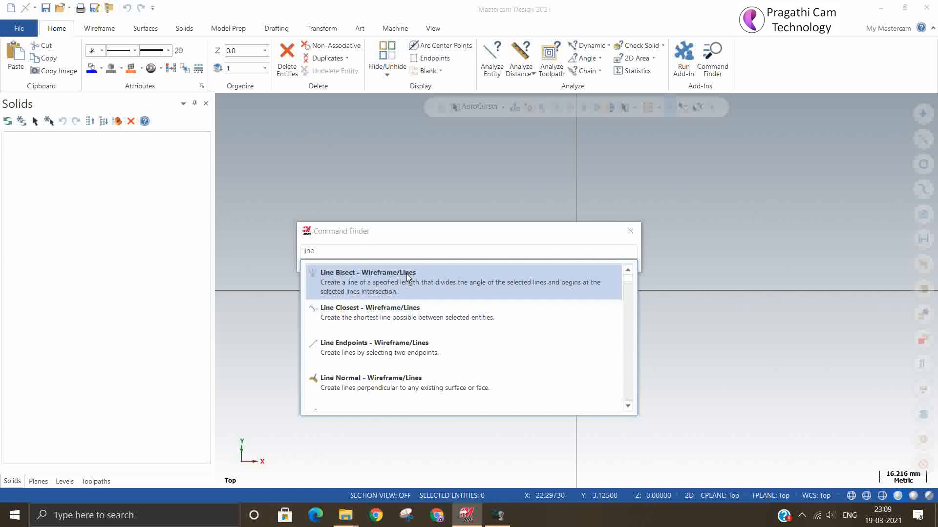
click(455, 288)
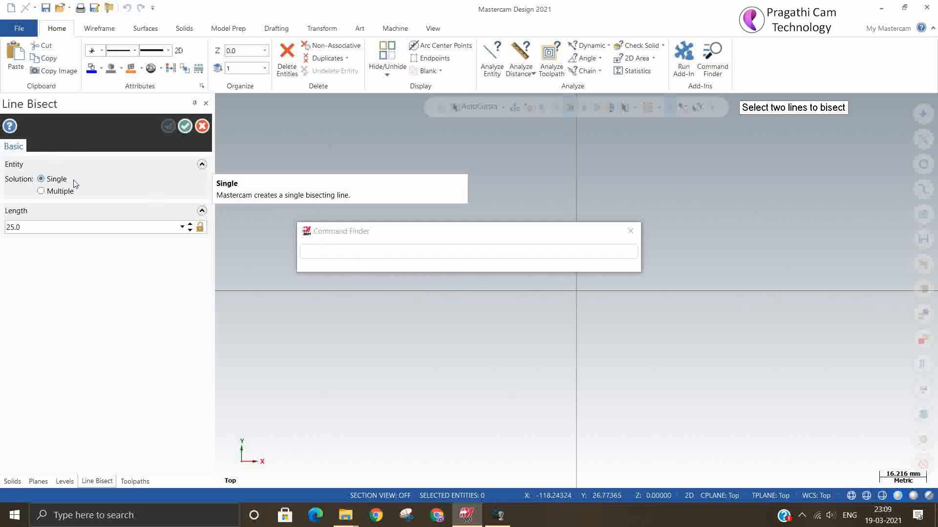
click(201, 127)
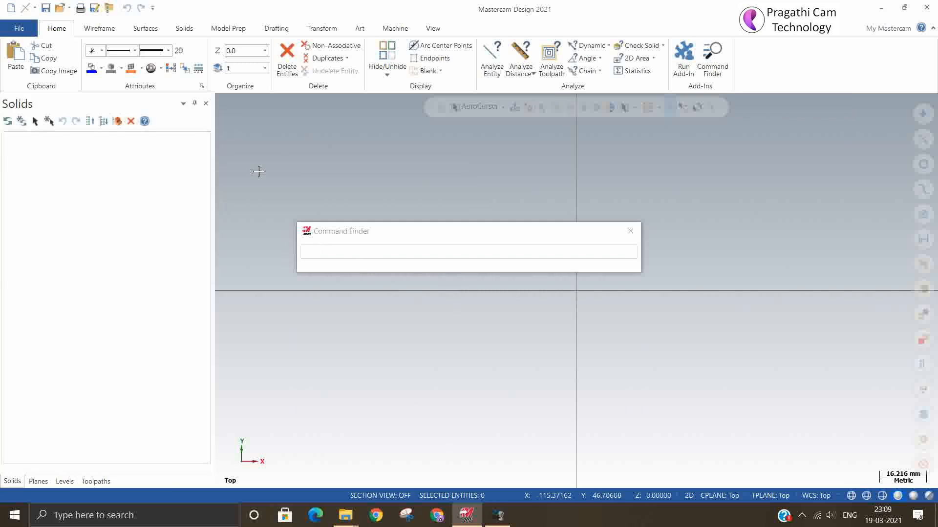
click(324, 251)
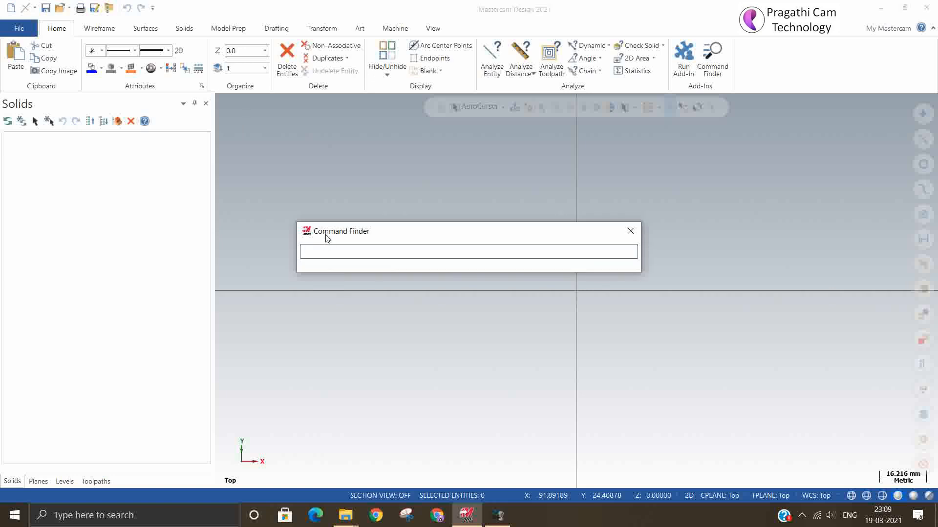
click(631, 231)
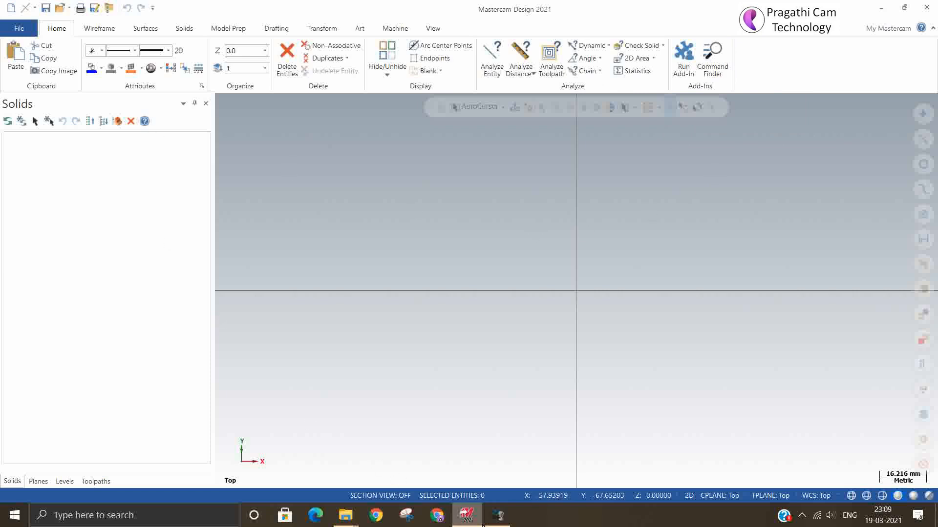
click(499, 520)
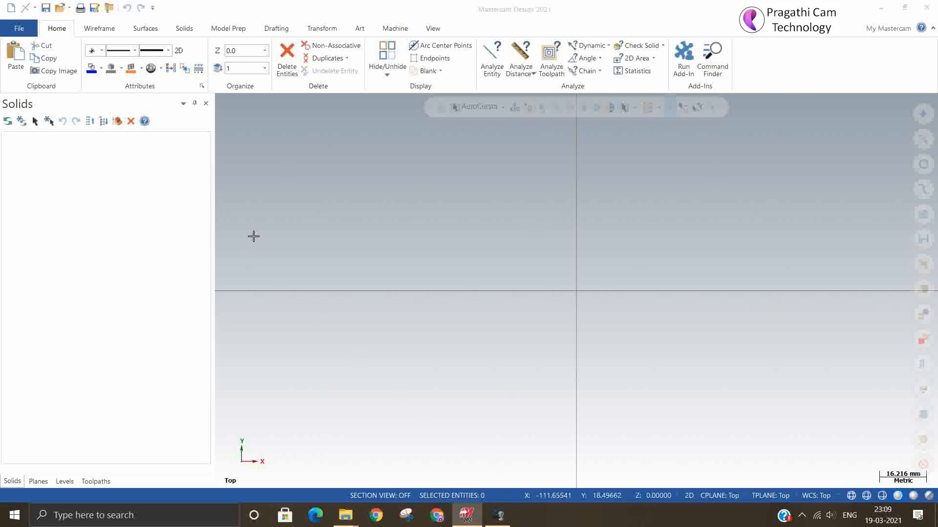
mouse_move(503, 525)
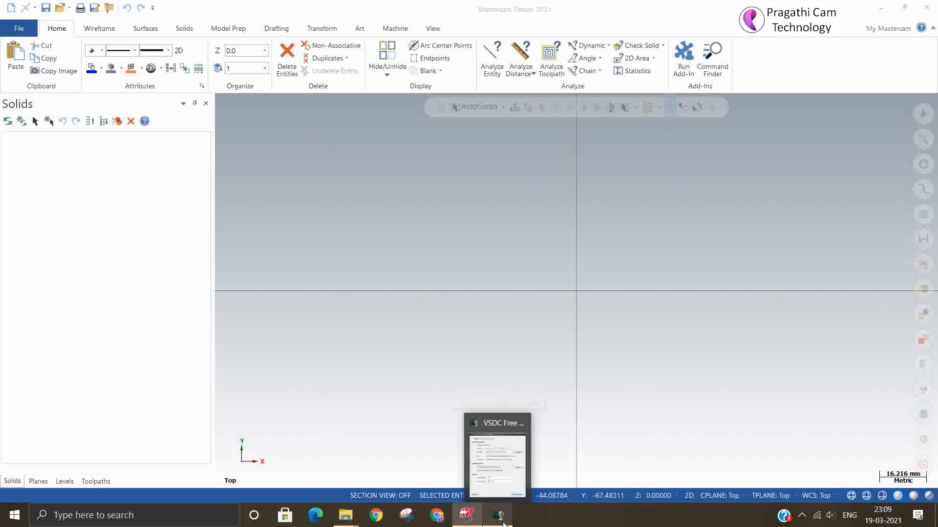